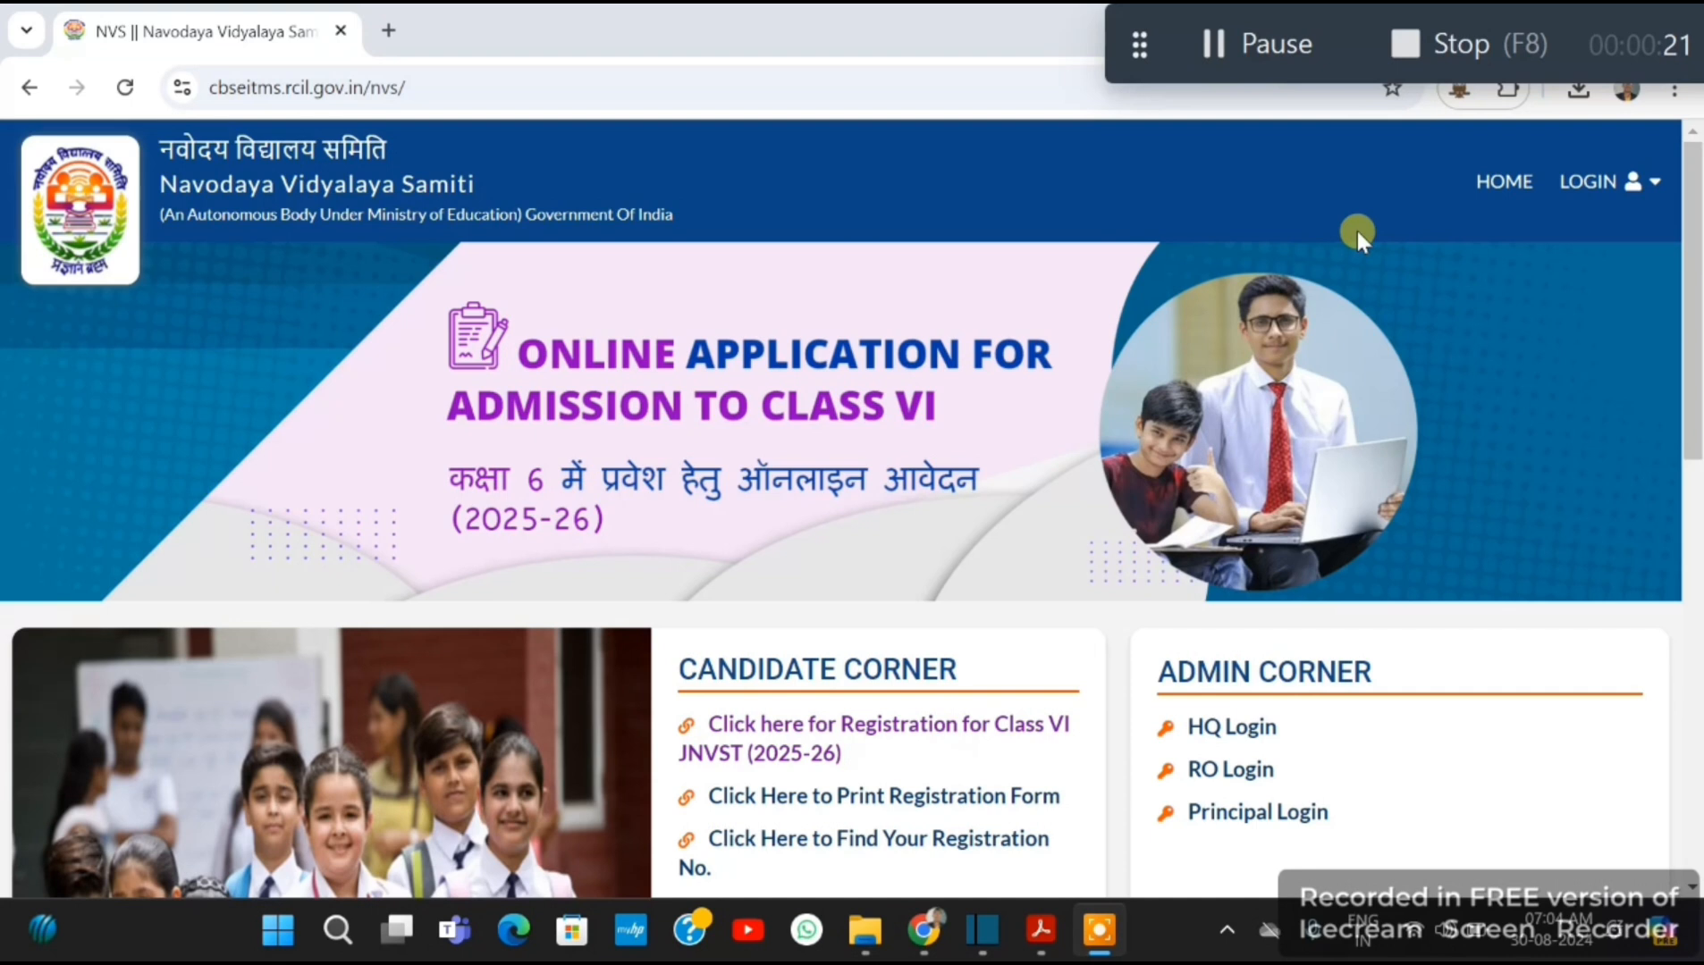
Search the web for navodaya vidyalaya and open the Navodaya Vidyalaya Samiti website.
{"action": "left_click", "coordinate": [426, 90]}
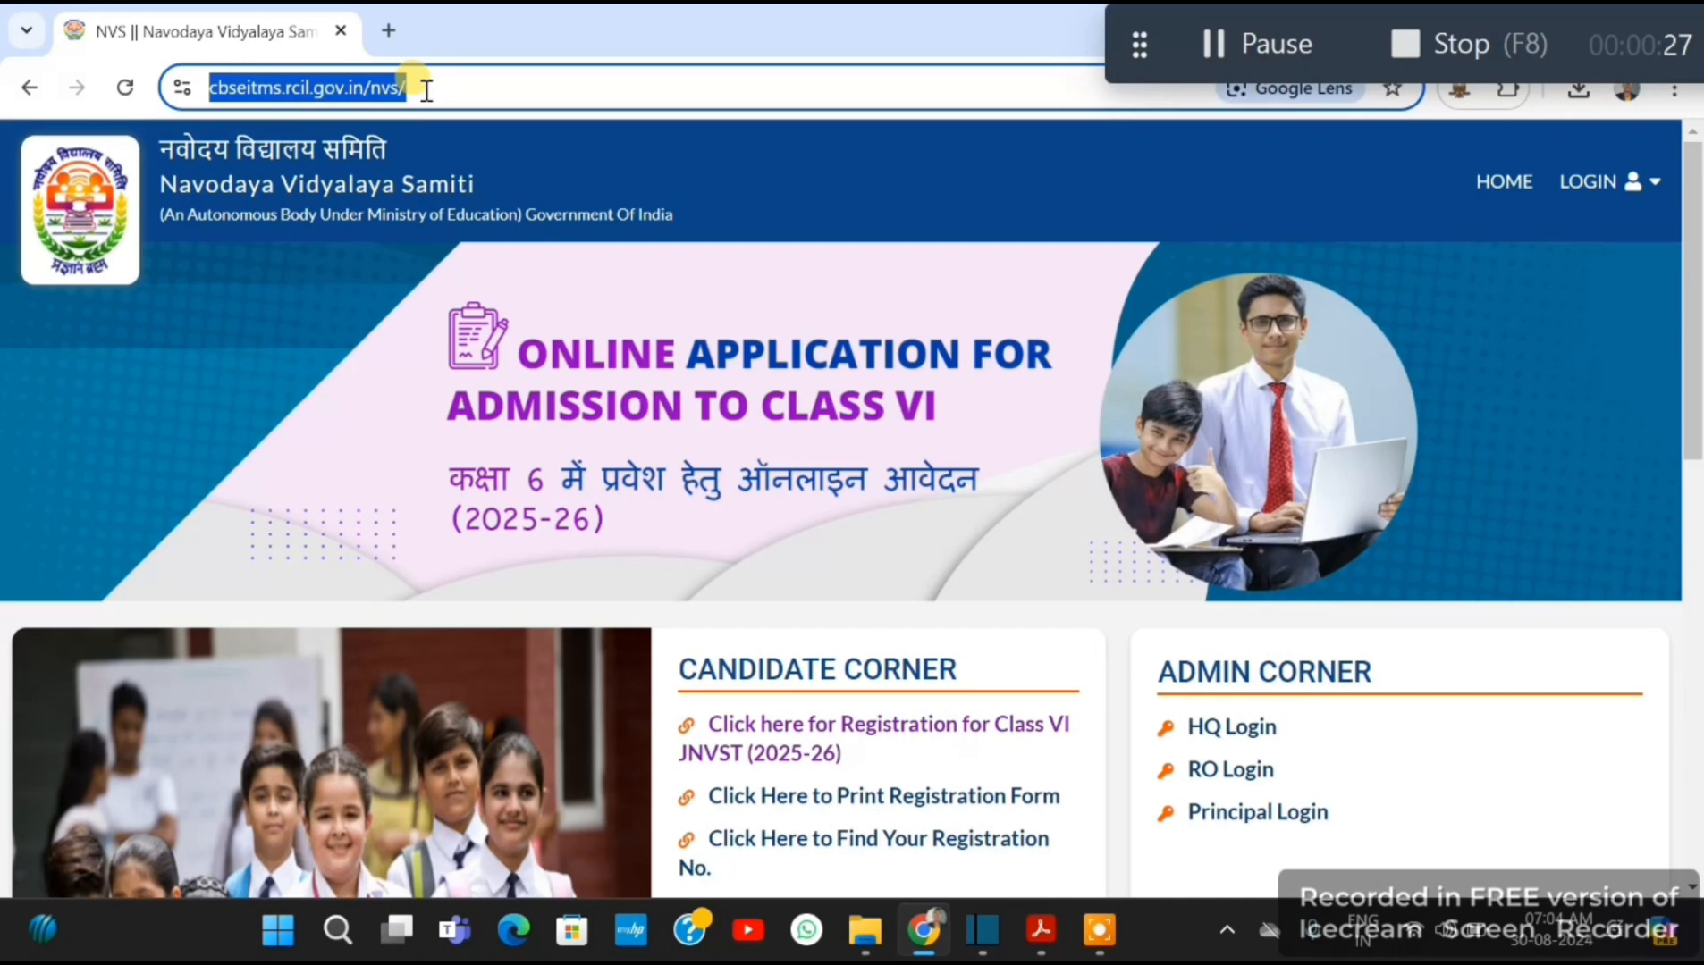
{"action": "type", "text": "NAVODYA"}
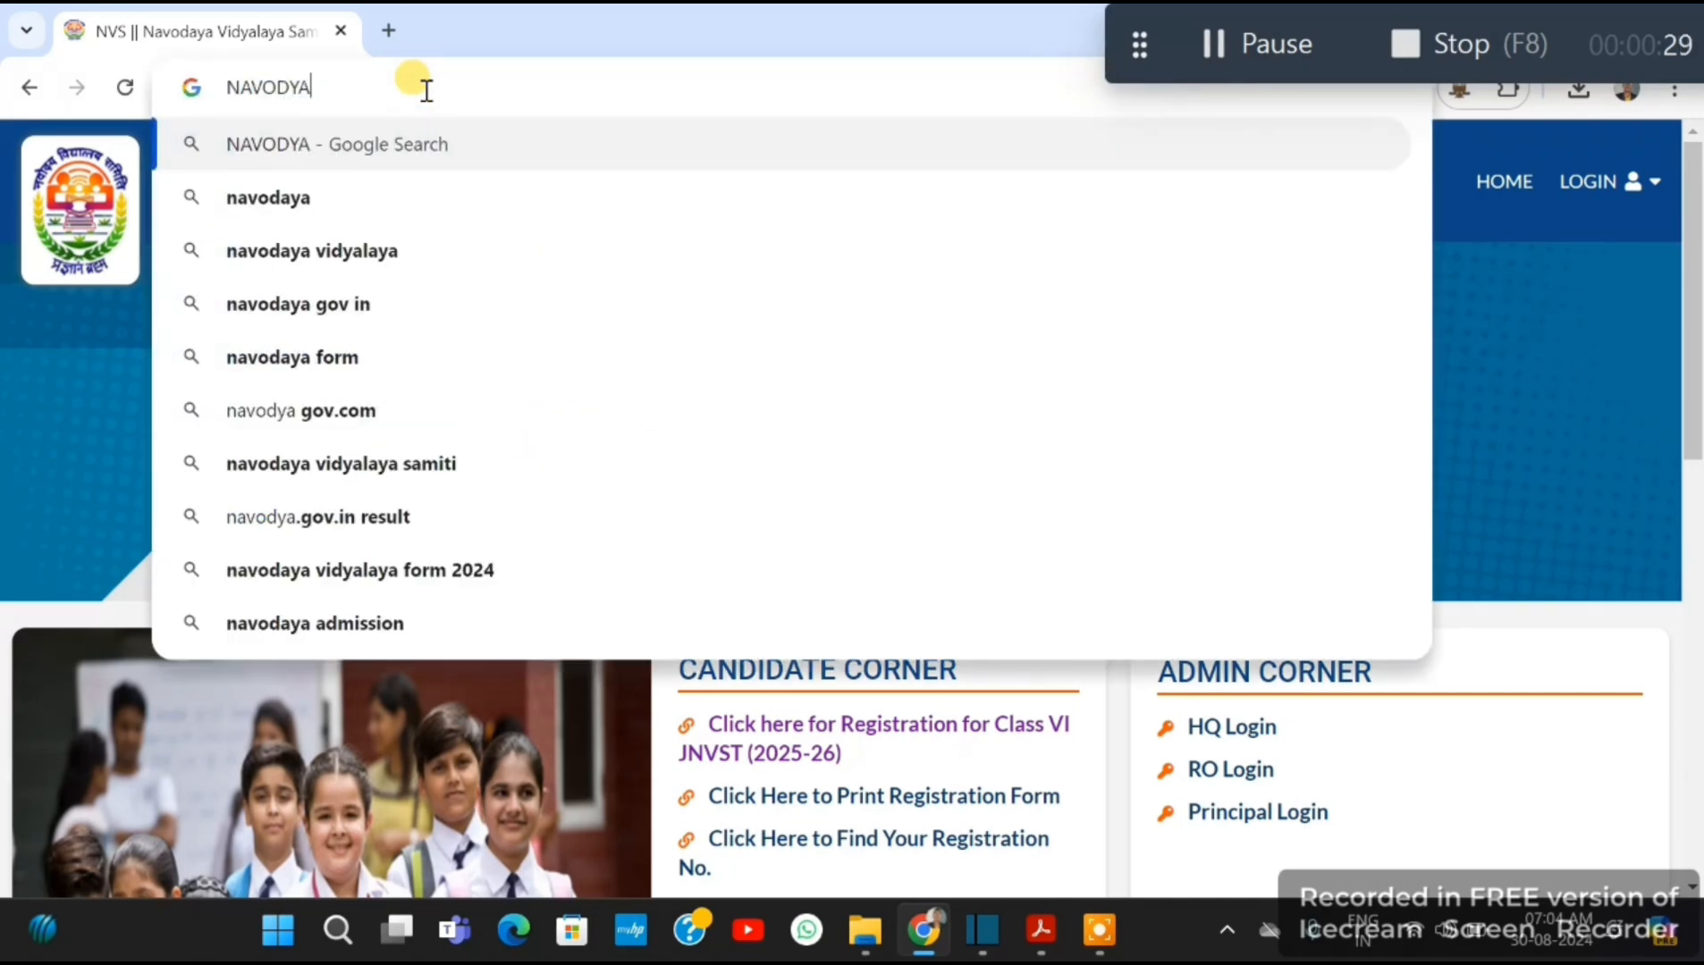
{"action": "left_click", "coordinate": [347, 259]}
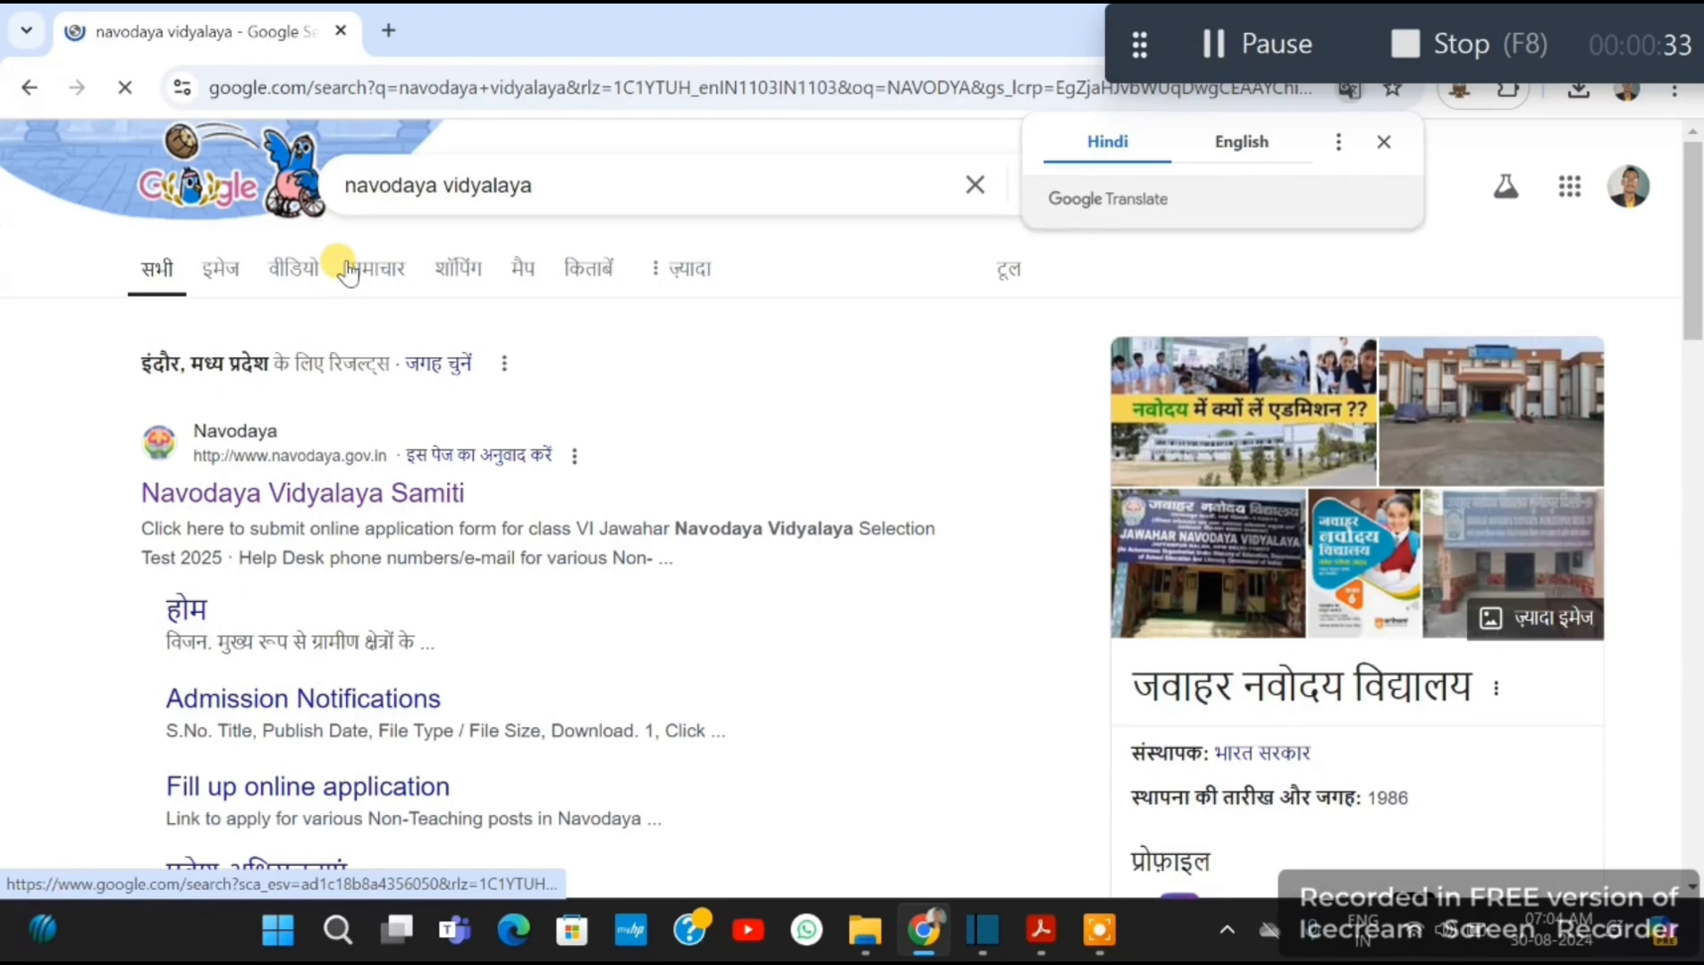
{"action": "left_click", "coordinate": [351, 494]}
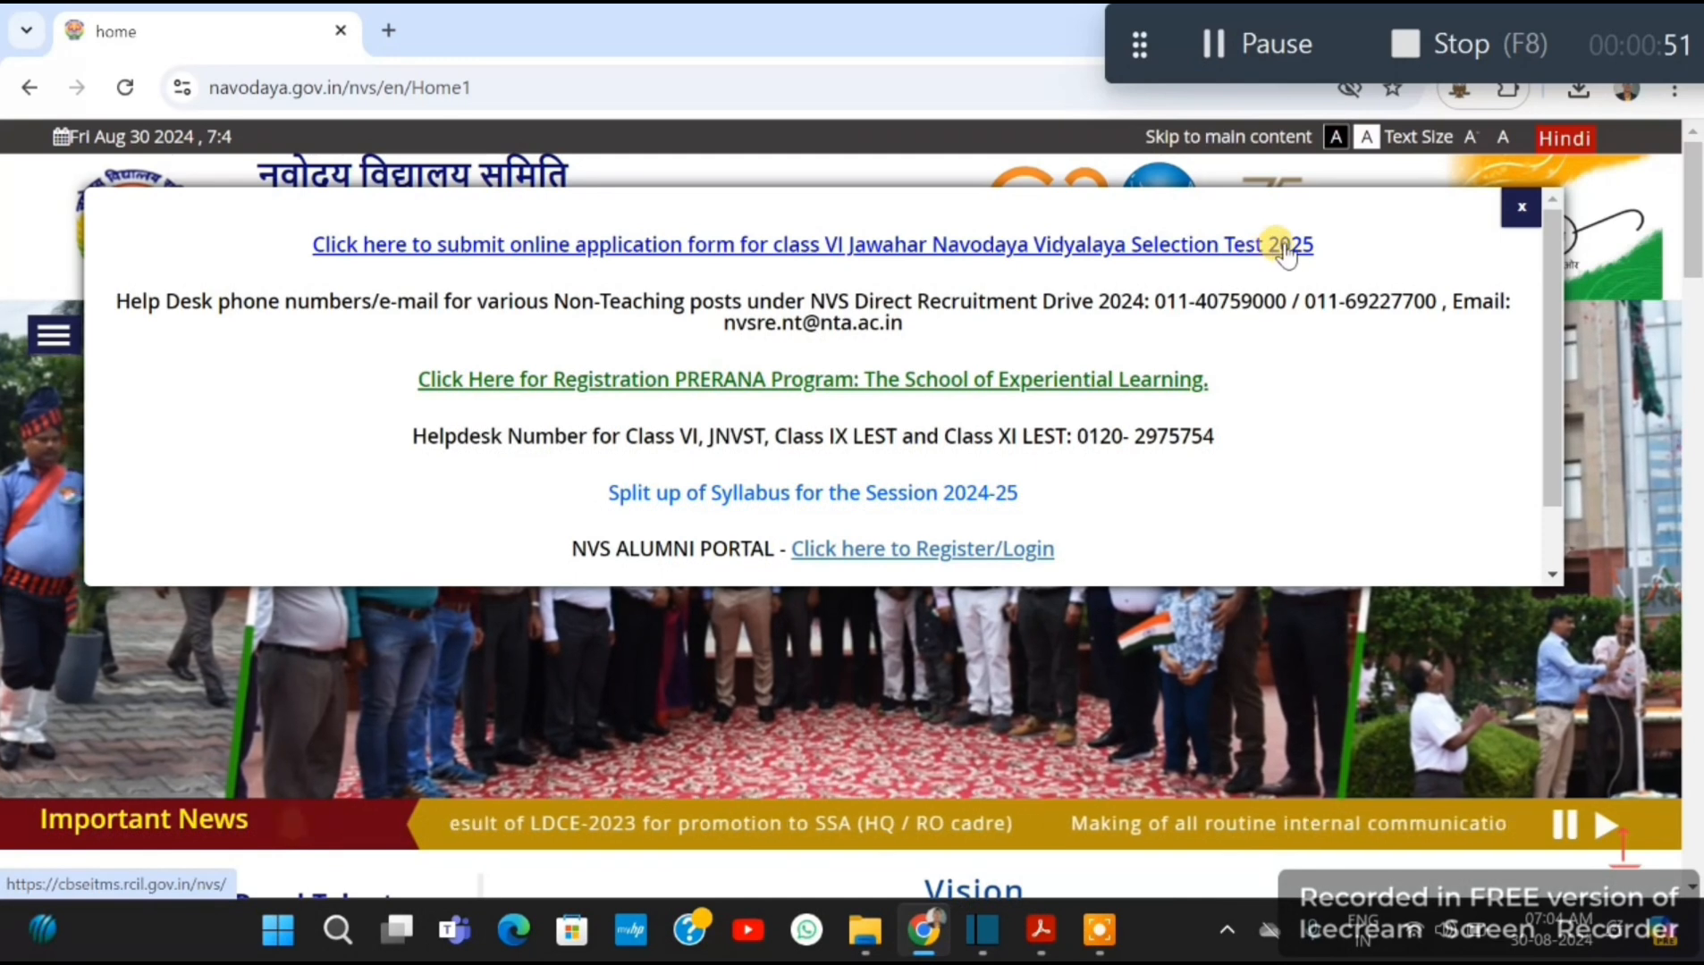
Open the online application portal for the Class VI selection test 2025 and go to the Class VI JNVST (2025-26) registration page.
{"action": "left_click", "coordinate": [1038, 246]}
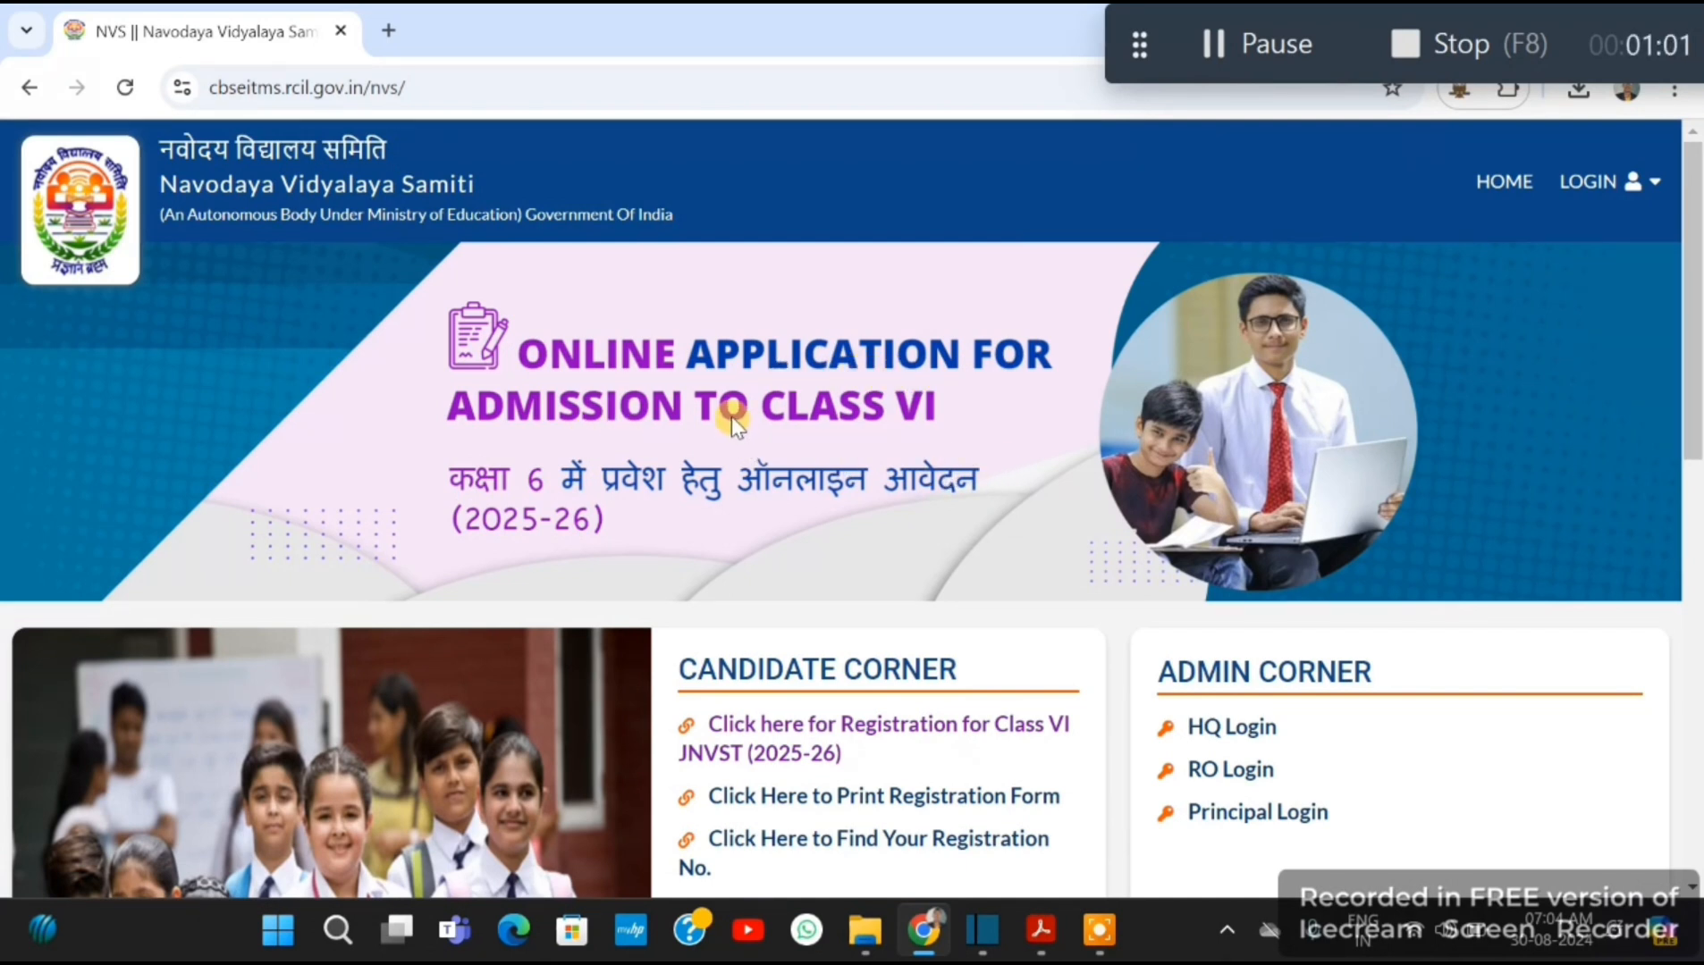
{"action": "scroll", "coordinate": [787, 447], "scroll_direction": "down", "scroll_amount": 1}
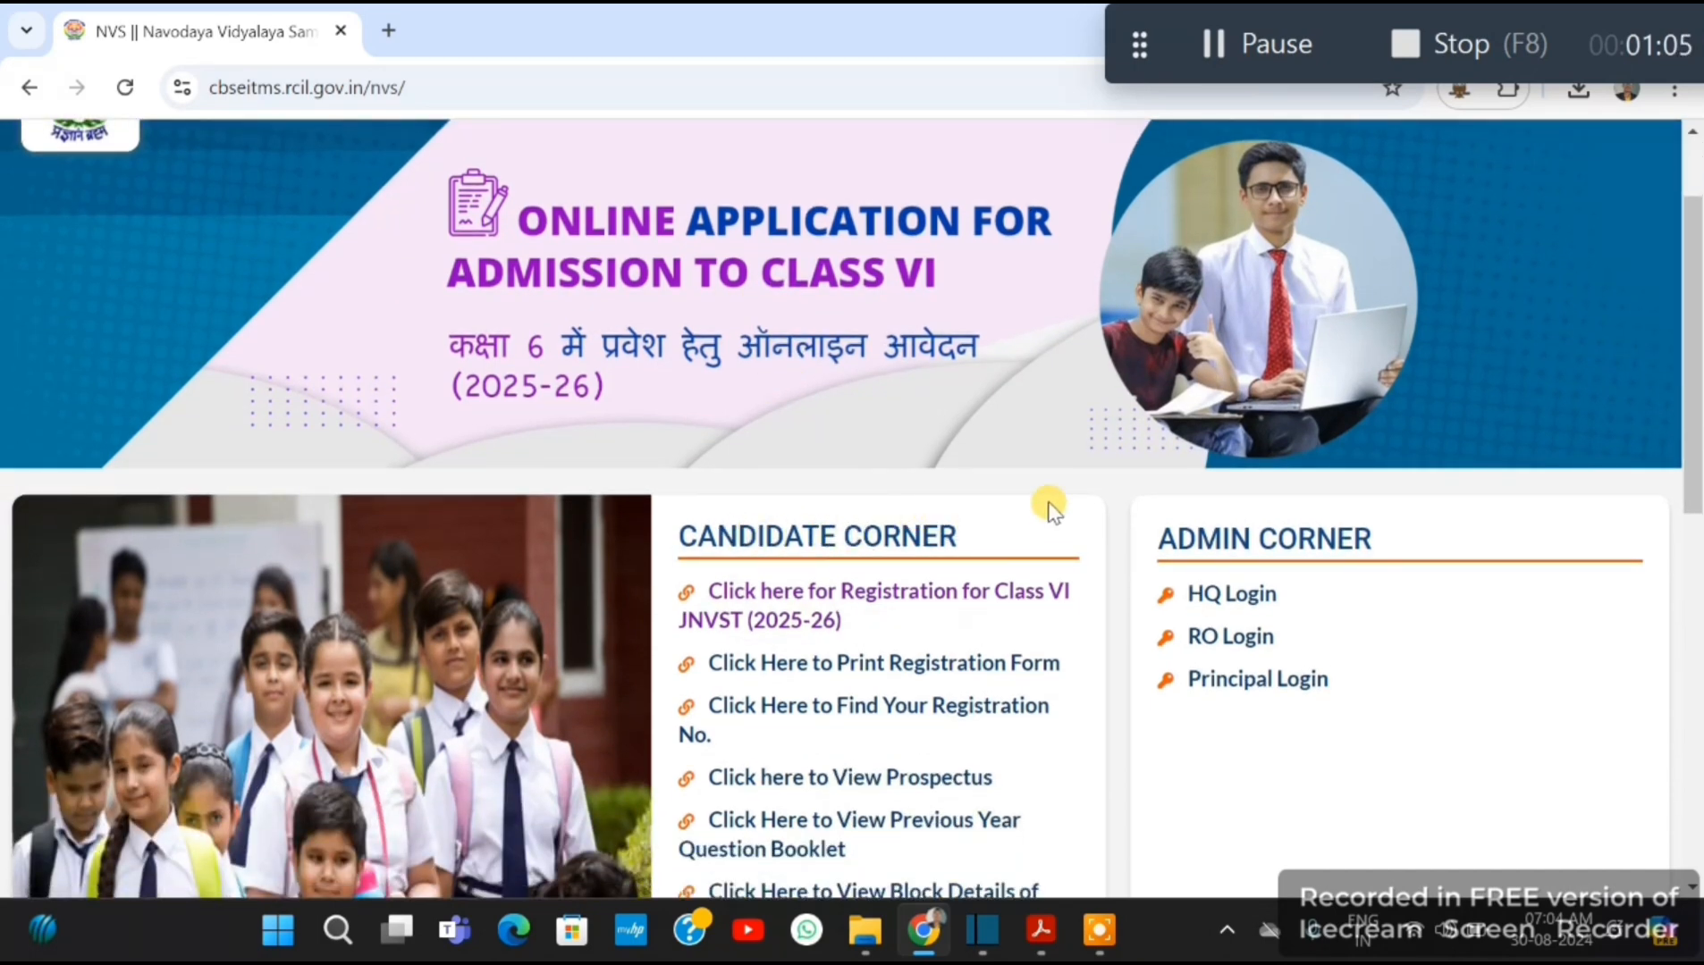
{"action": "scroll", "coordinate": [1047, 505], "scroll_direction": "down", "scroll_amount": 1}
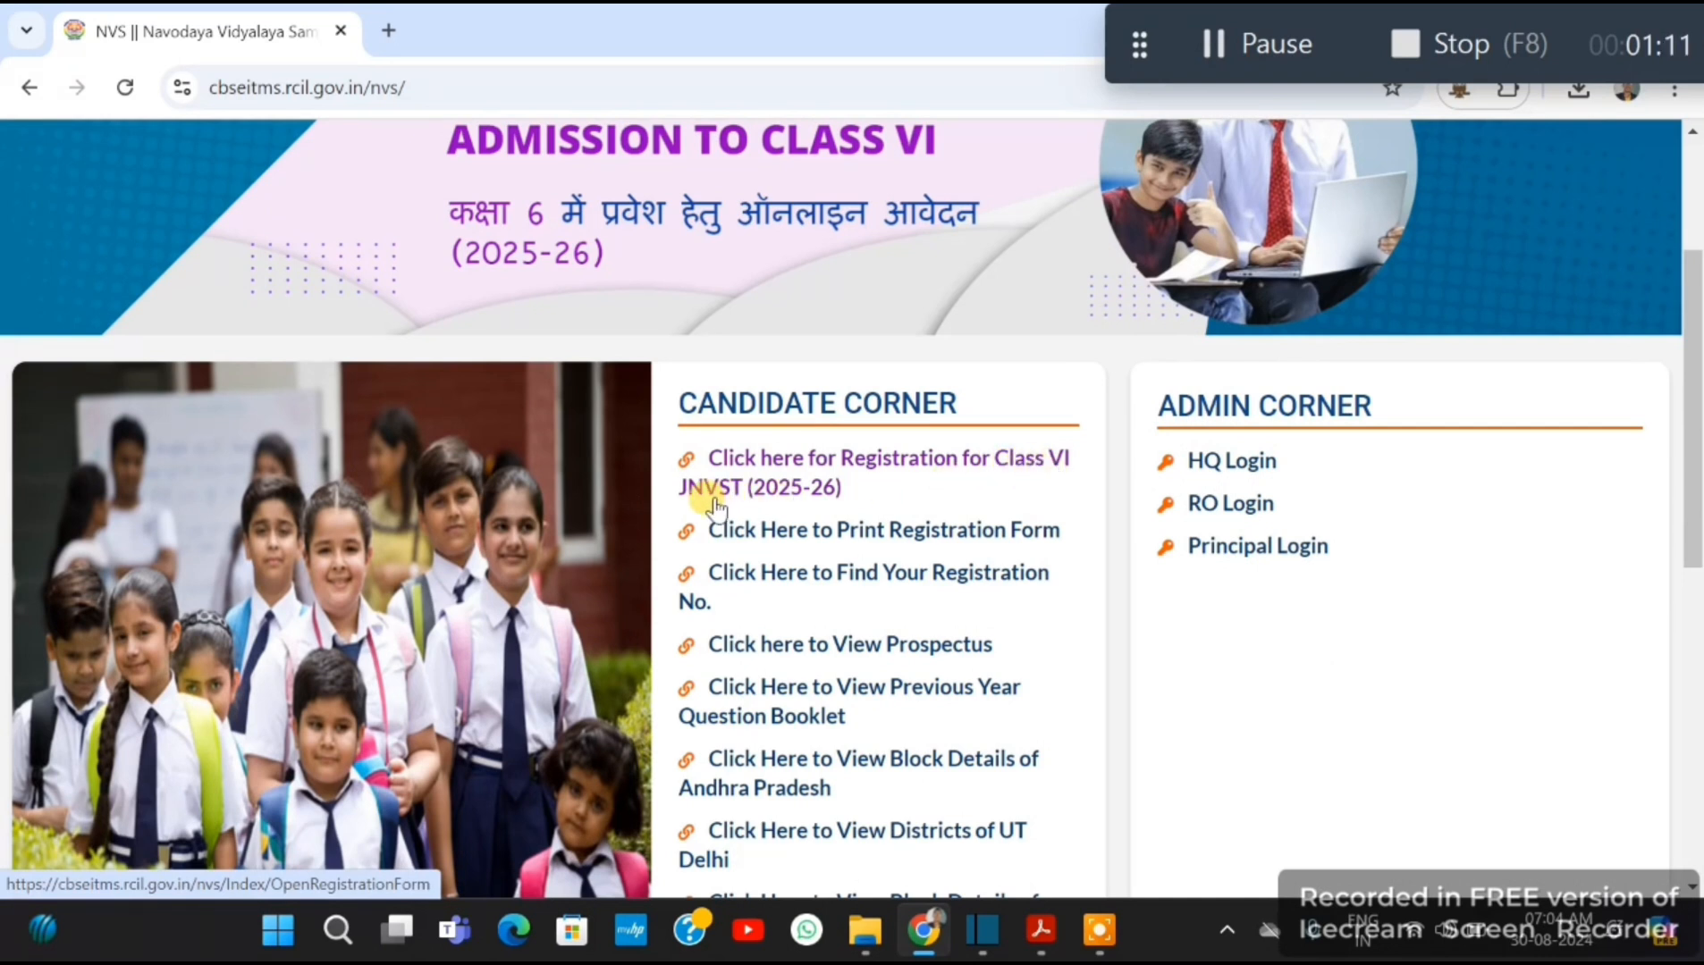
{"action": "left_click", "coordinate": [783, 488]}
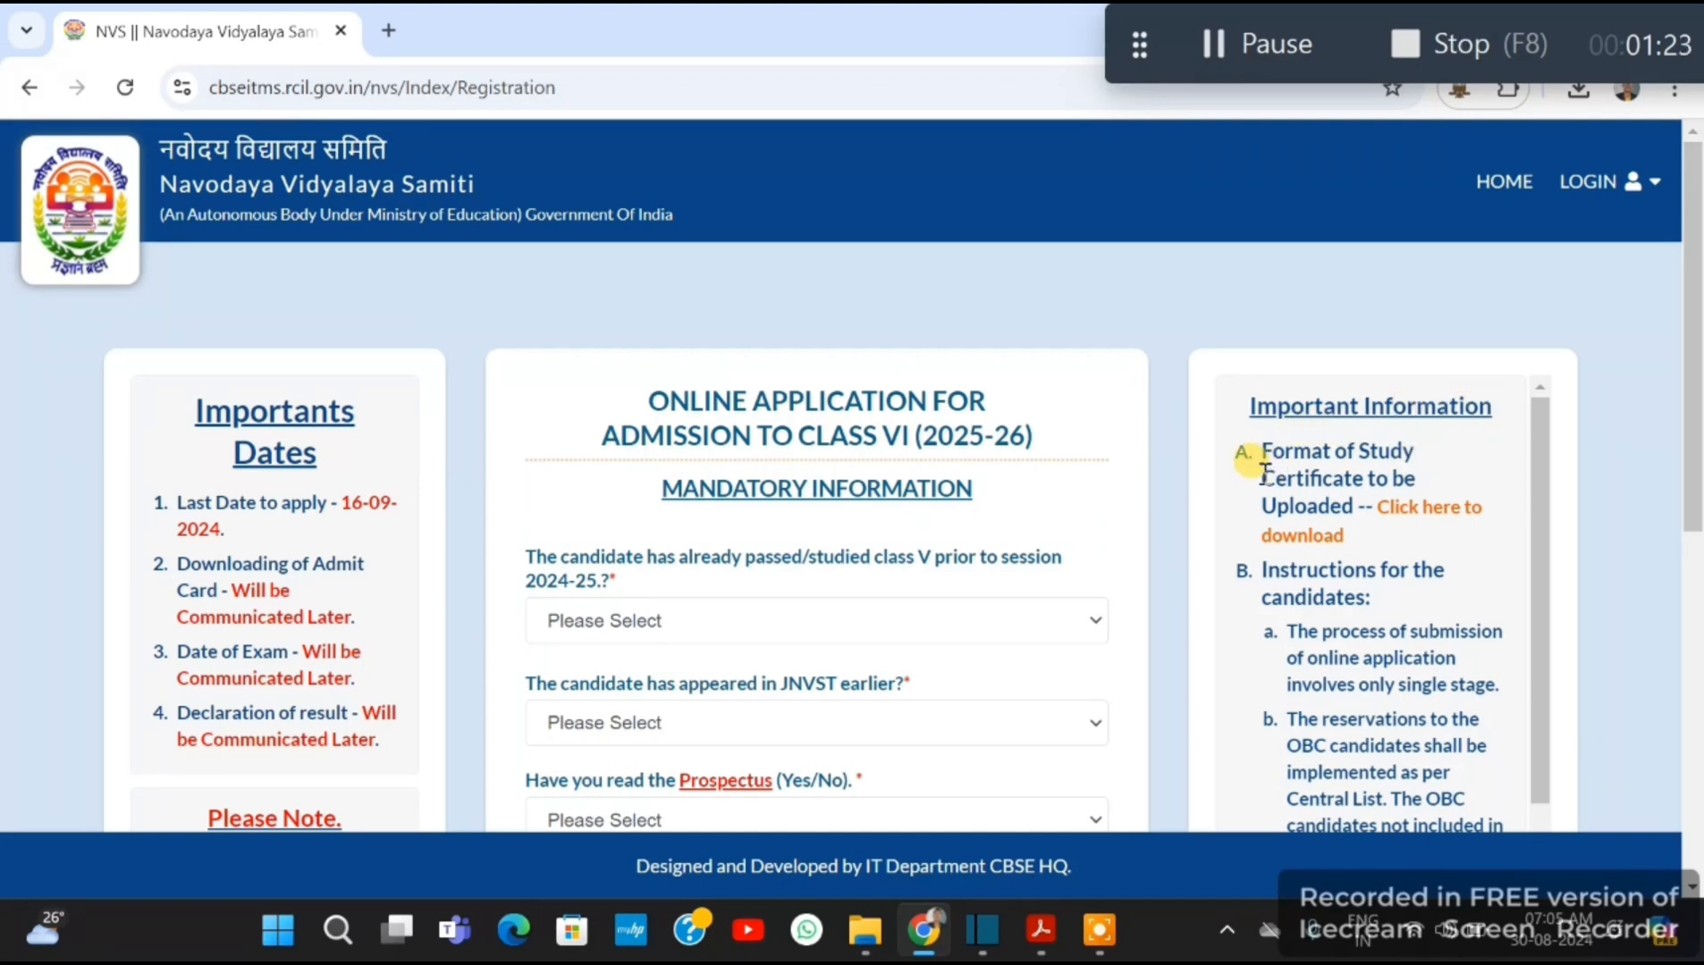
Open the downloadable study certificate format given in the Important Information section.
{"action": "left_click", "coordinate": [1420, 509]}
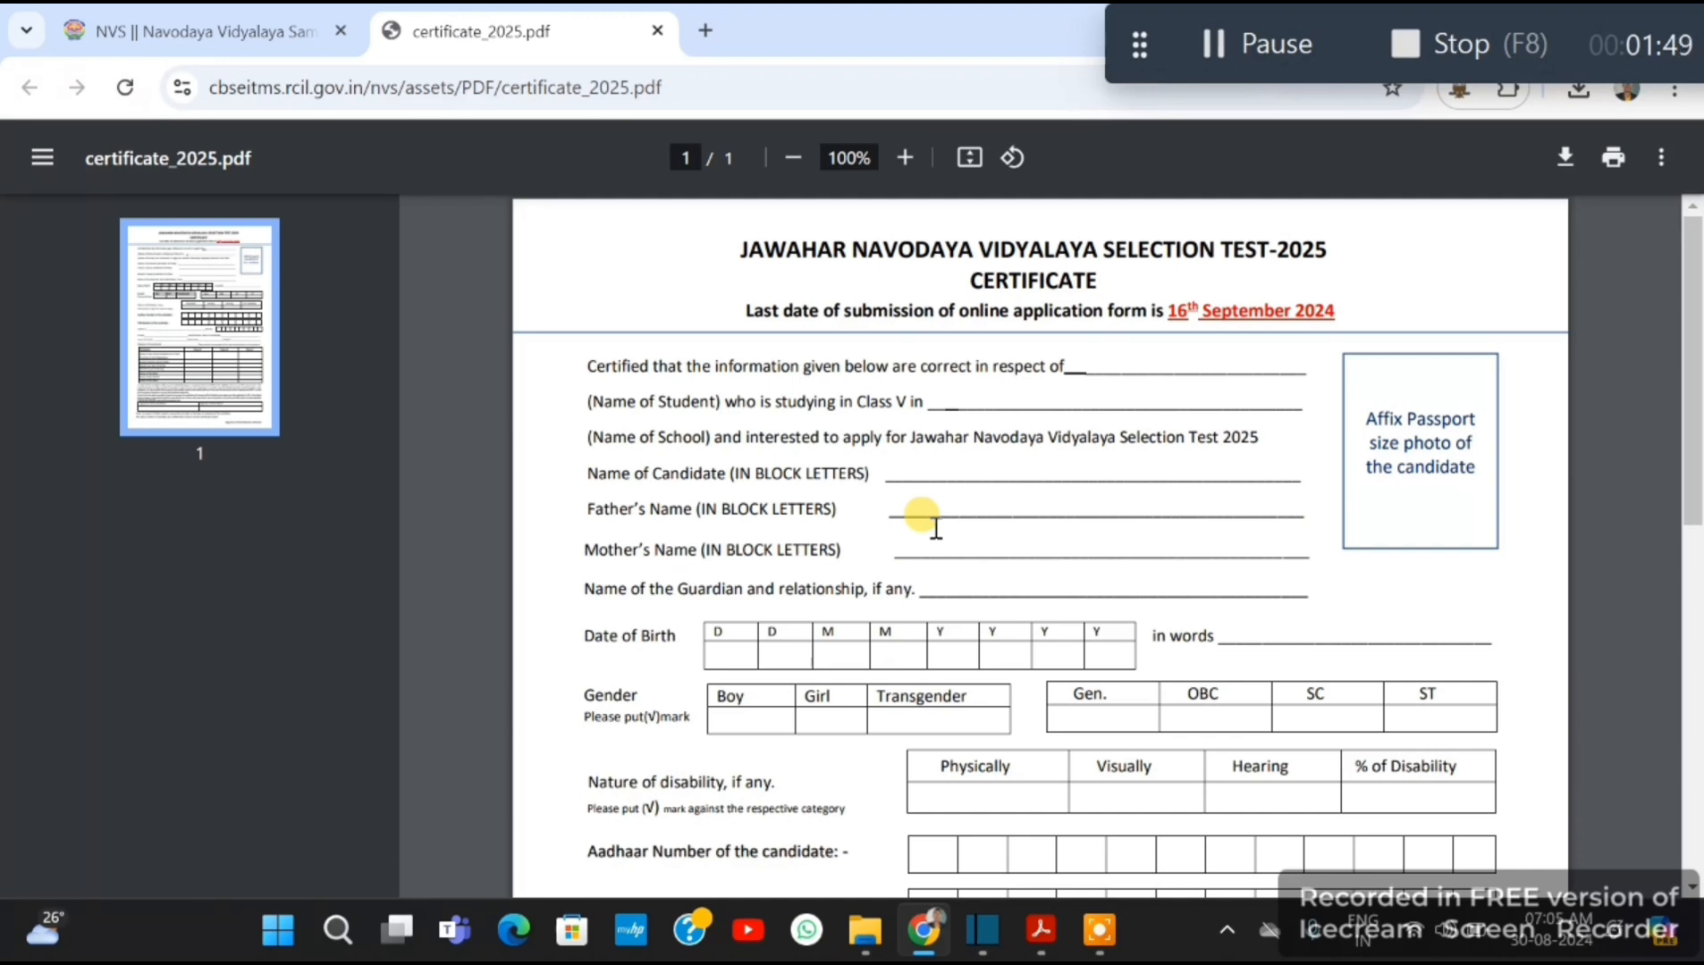
{"action": "left_click", "coordinate": [1227, 38]}
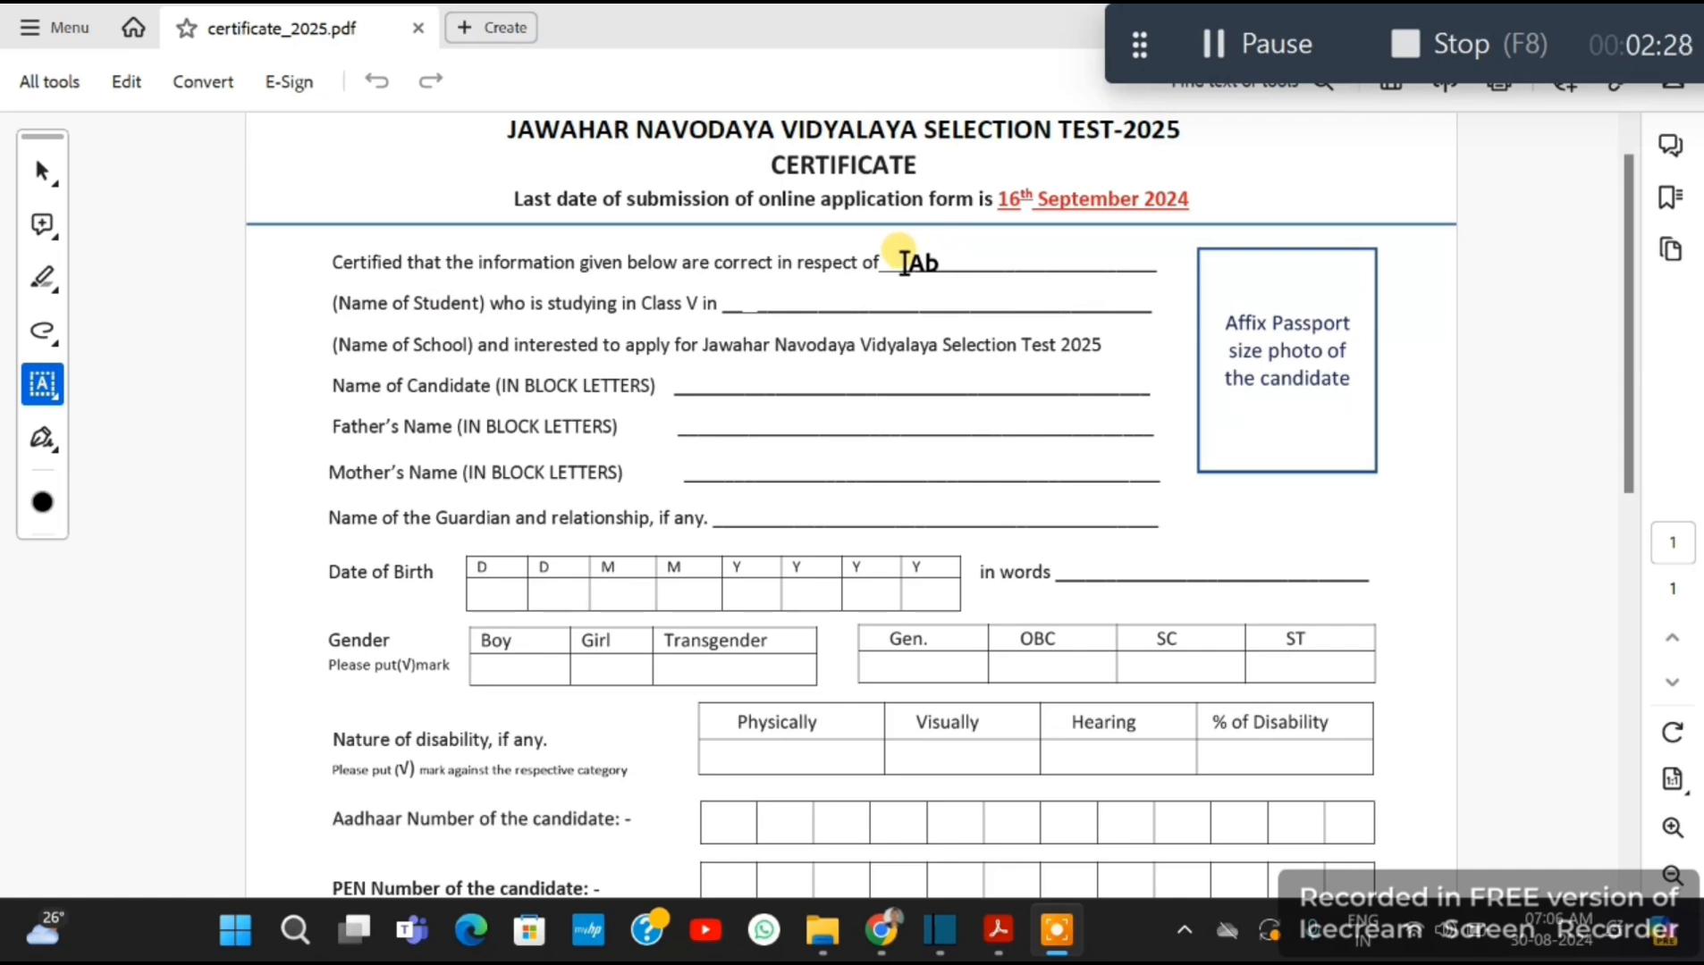
{"action": "left_click", "coordinate": [907, 259]}
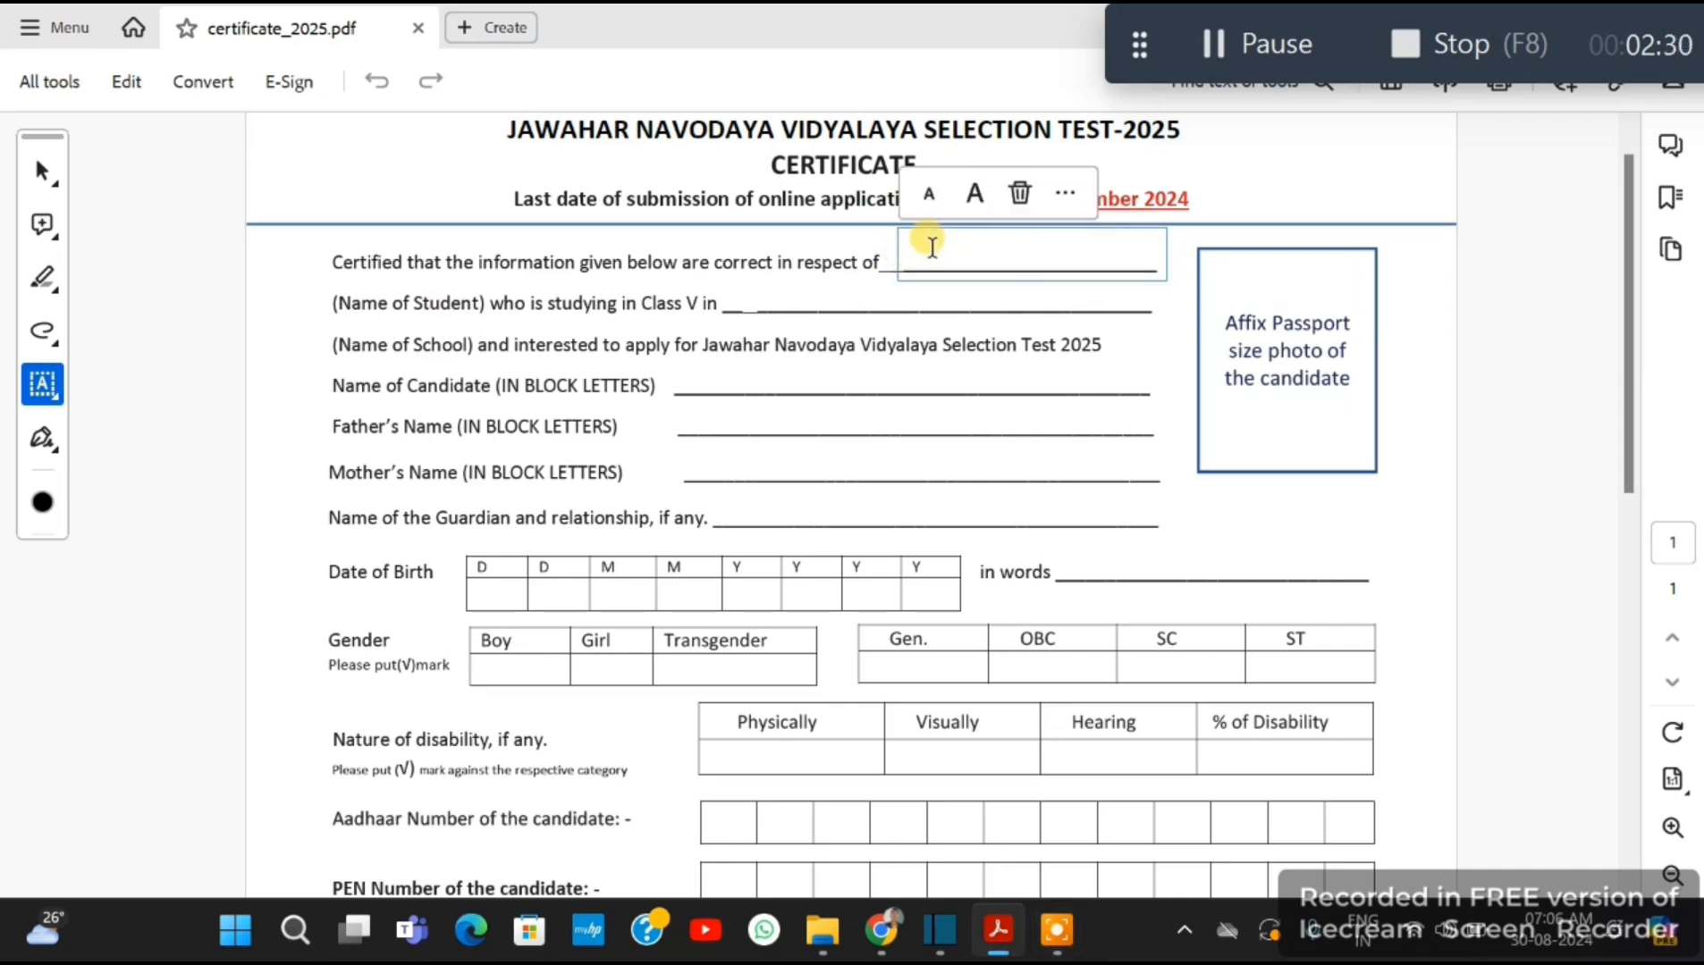
{"action": "type", "text": "APS"}
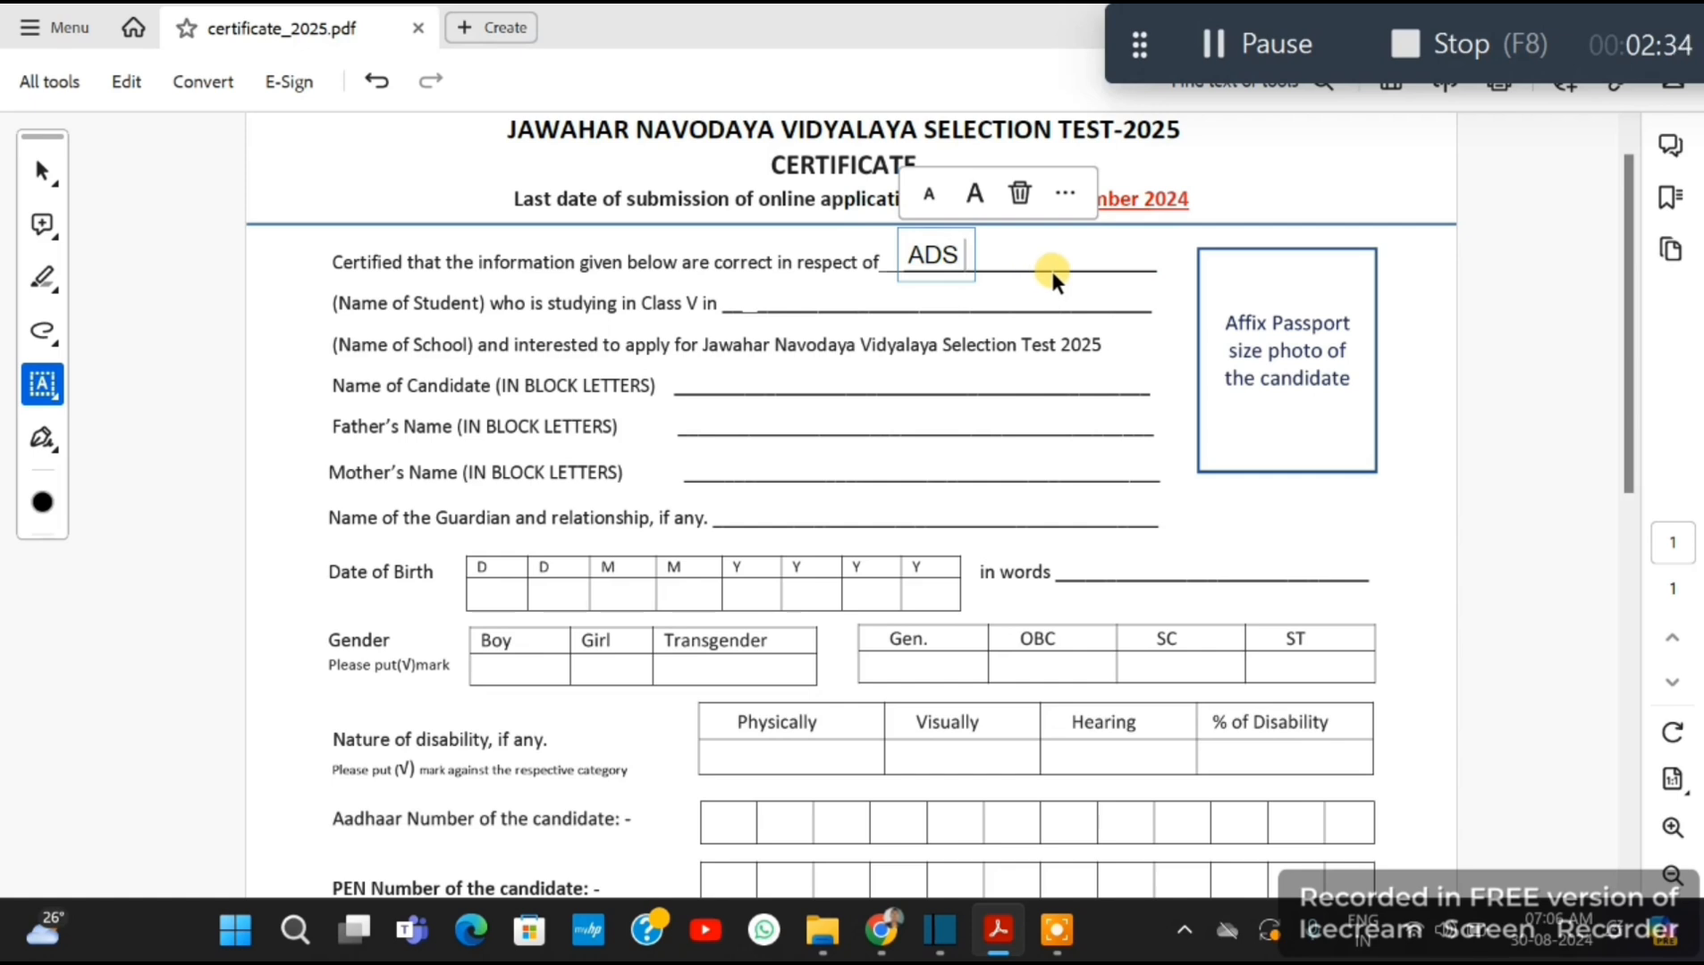
{"action": "key", "text": "BackSpace"}
{"action": "key", "text": "BackSpace"}
{"action": "key", "text": "BackSpace"}
{"action": "key", "text": "BackSpace"}
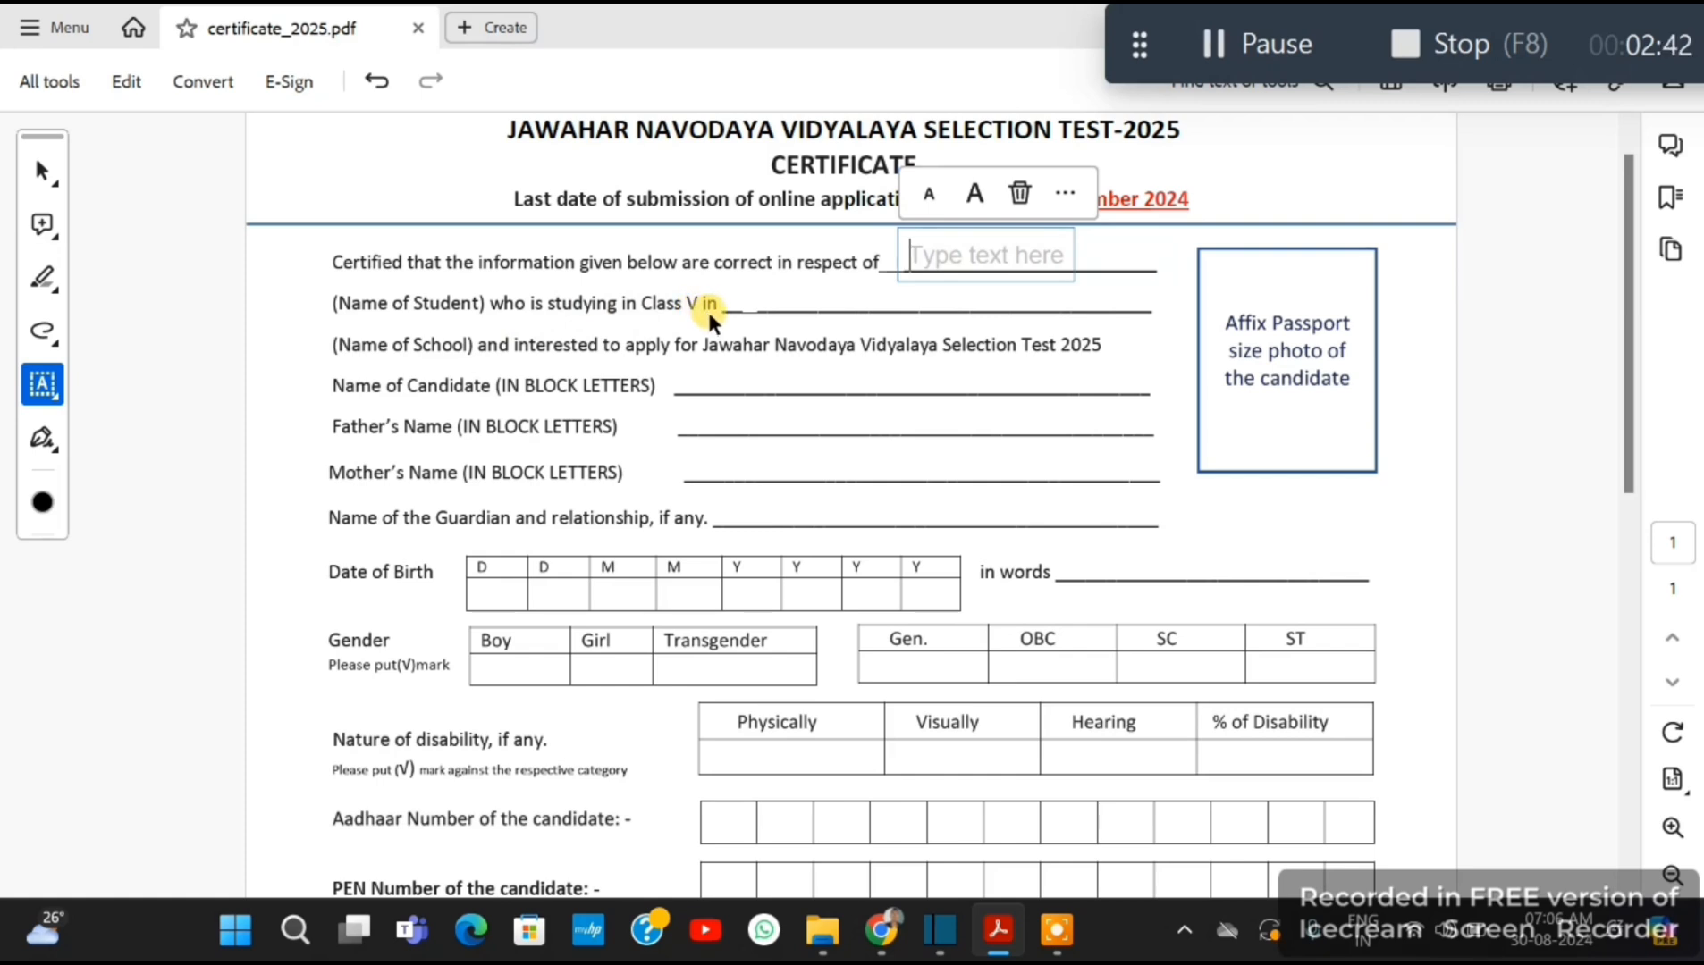
Enter GOVT P S as the school on the "studying in Class V in" line of the certificate.
{"action": "left_click", "coordinate": [773, 297]}
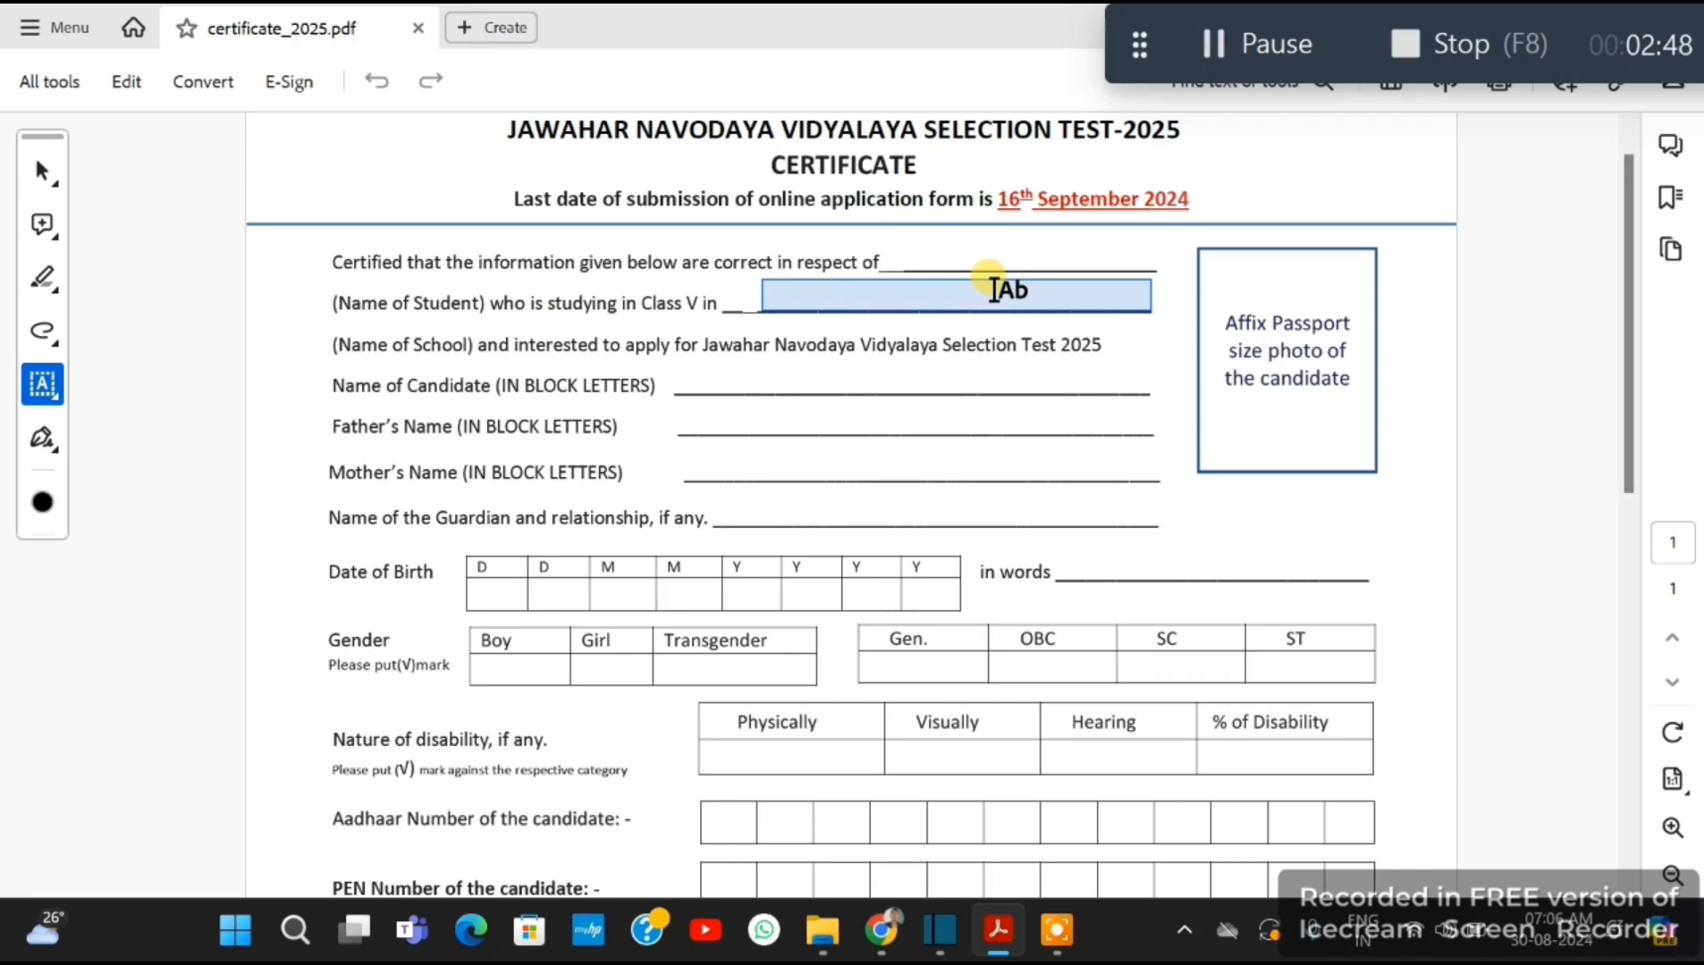
{"action": "scroll", "coordinate": [994, 289], "scroll_direction": "down", "scroll_amount": 6}
{"action": "scroll", "coordinate": [1073, 288], "scroll_direction": "up", "scroll_amount": 1}
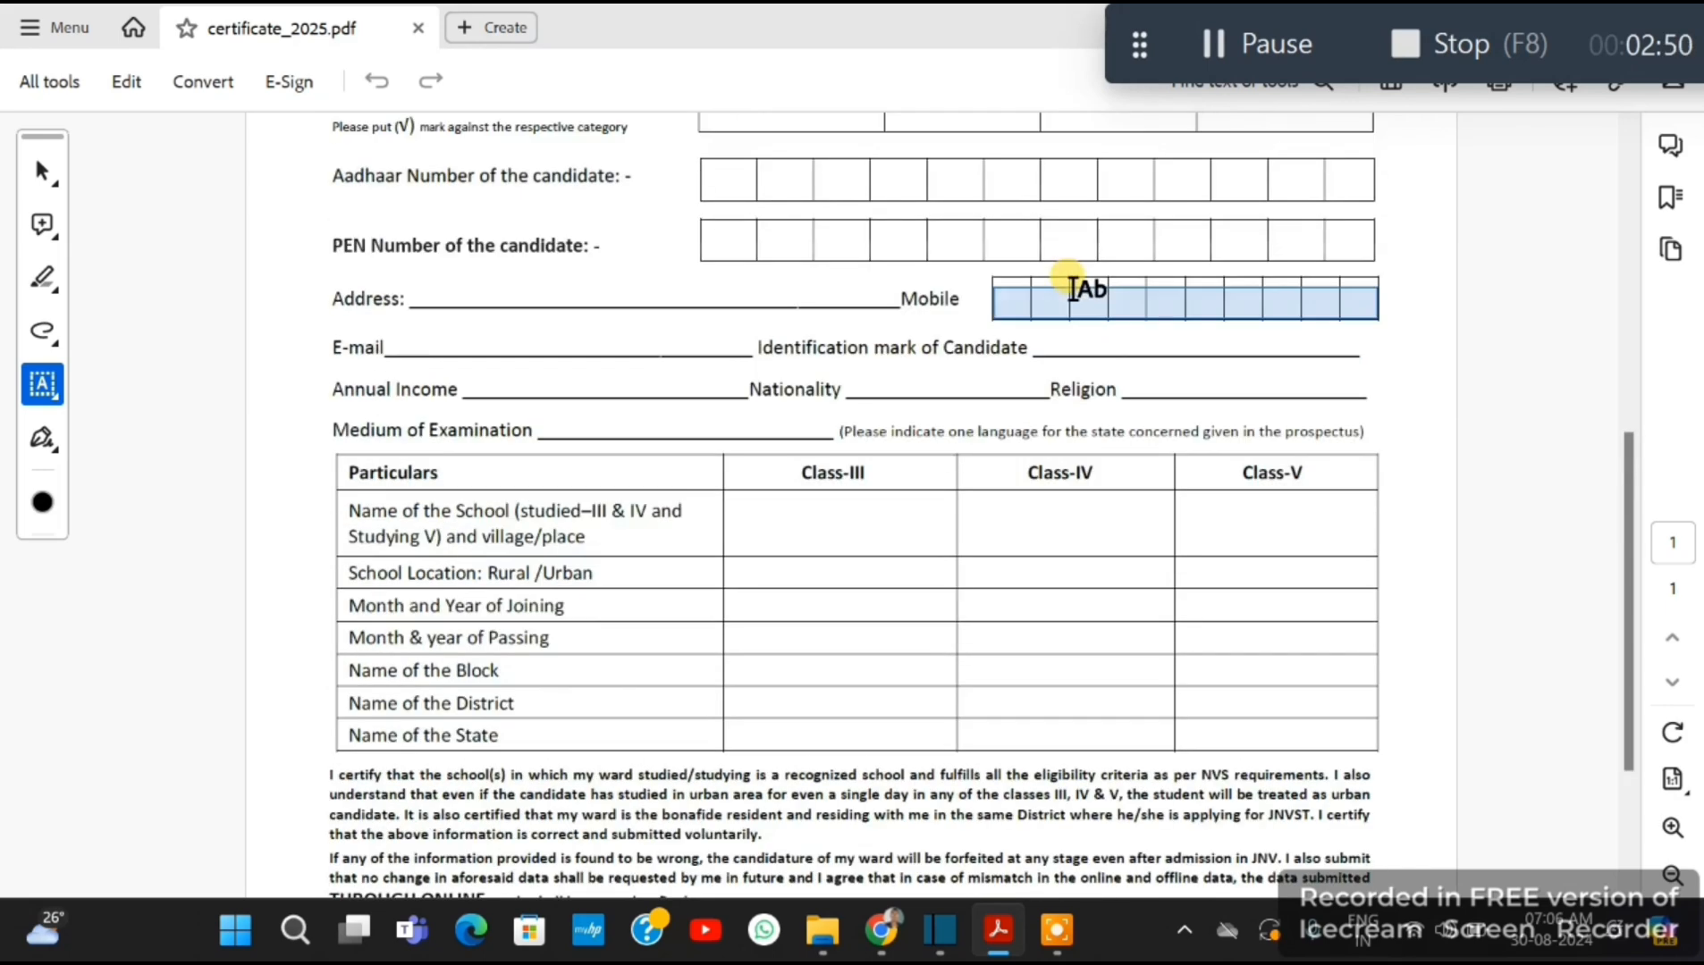
{"action": "scroll", "coordinate": [1073, 287], "scroll_direction": "up", "scroll_amount": 5}
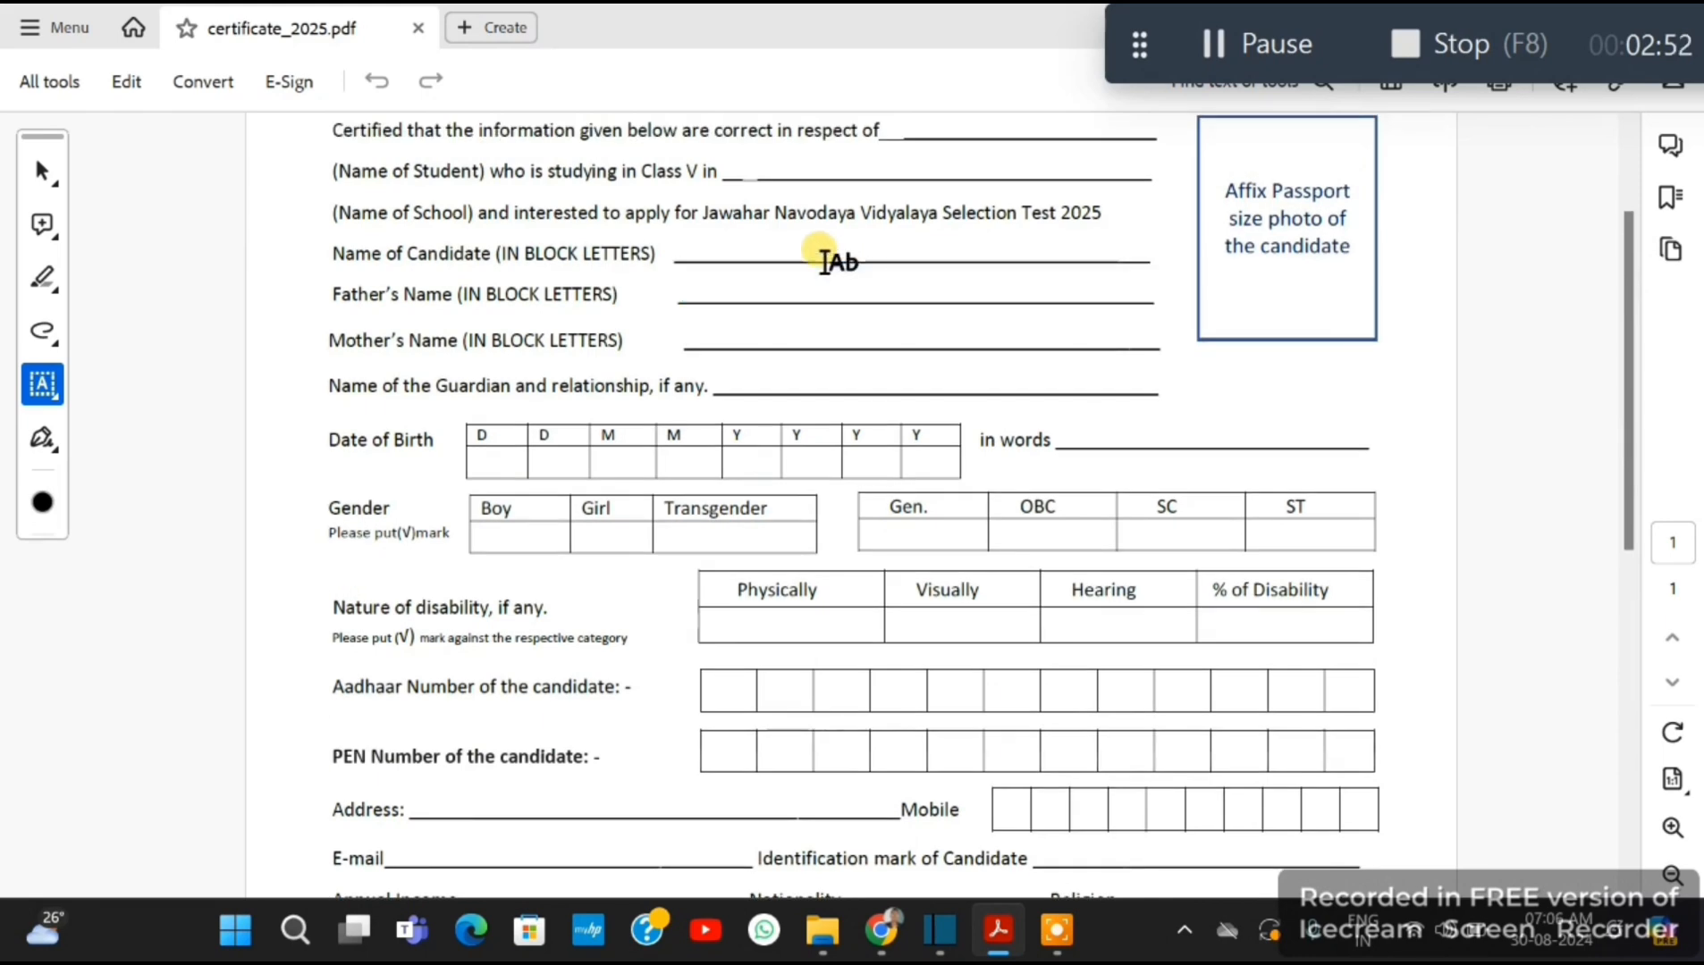
{"action": "scroll", "coordinate": [823, 261], "scroll_direction": "up", "scroll_amount": 2}
{"action": "left_click", "coordinate": [744, 343]}
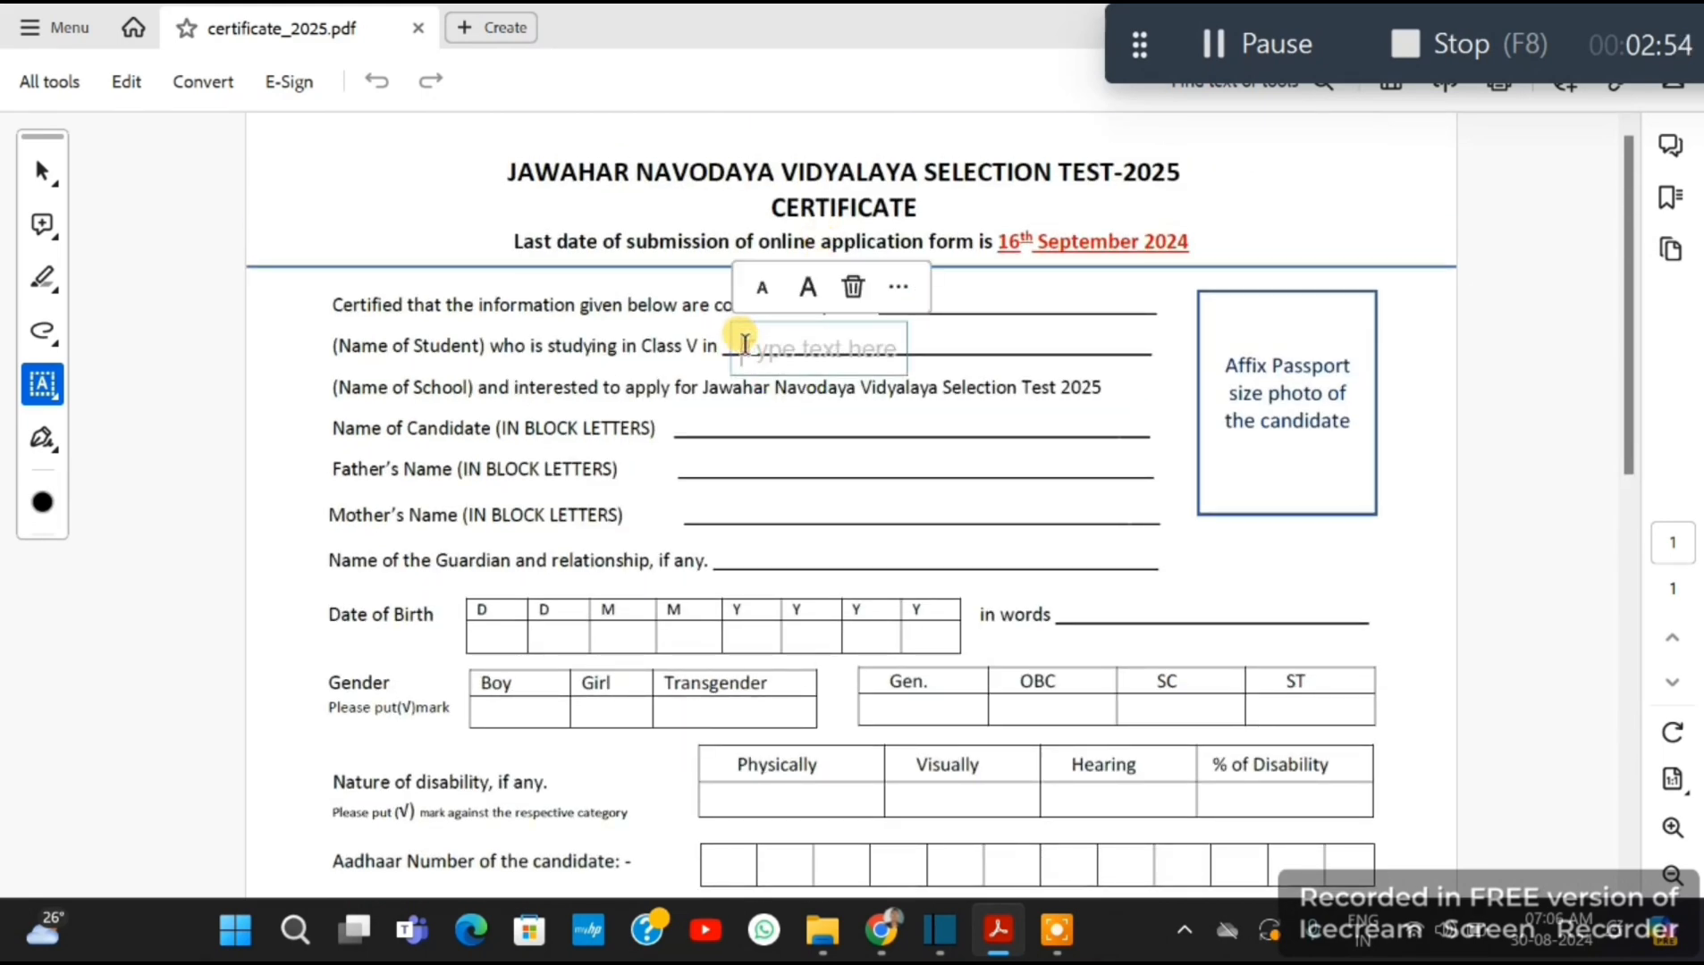
{"action": "type", "text": "GOVT "}
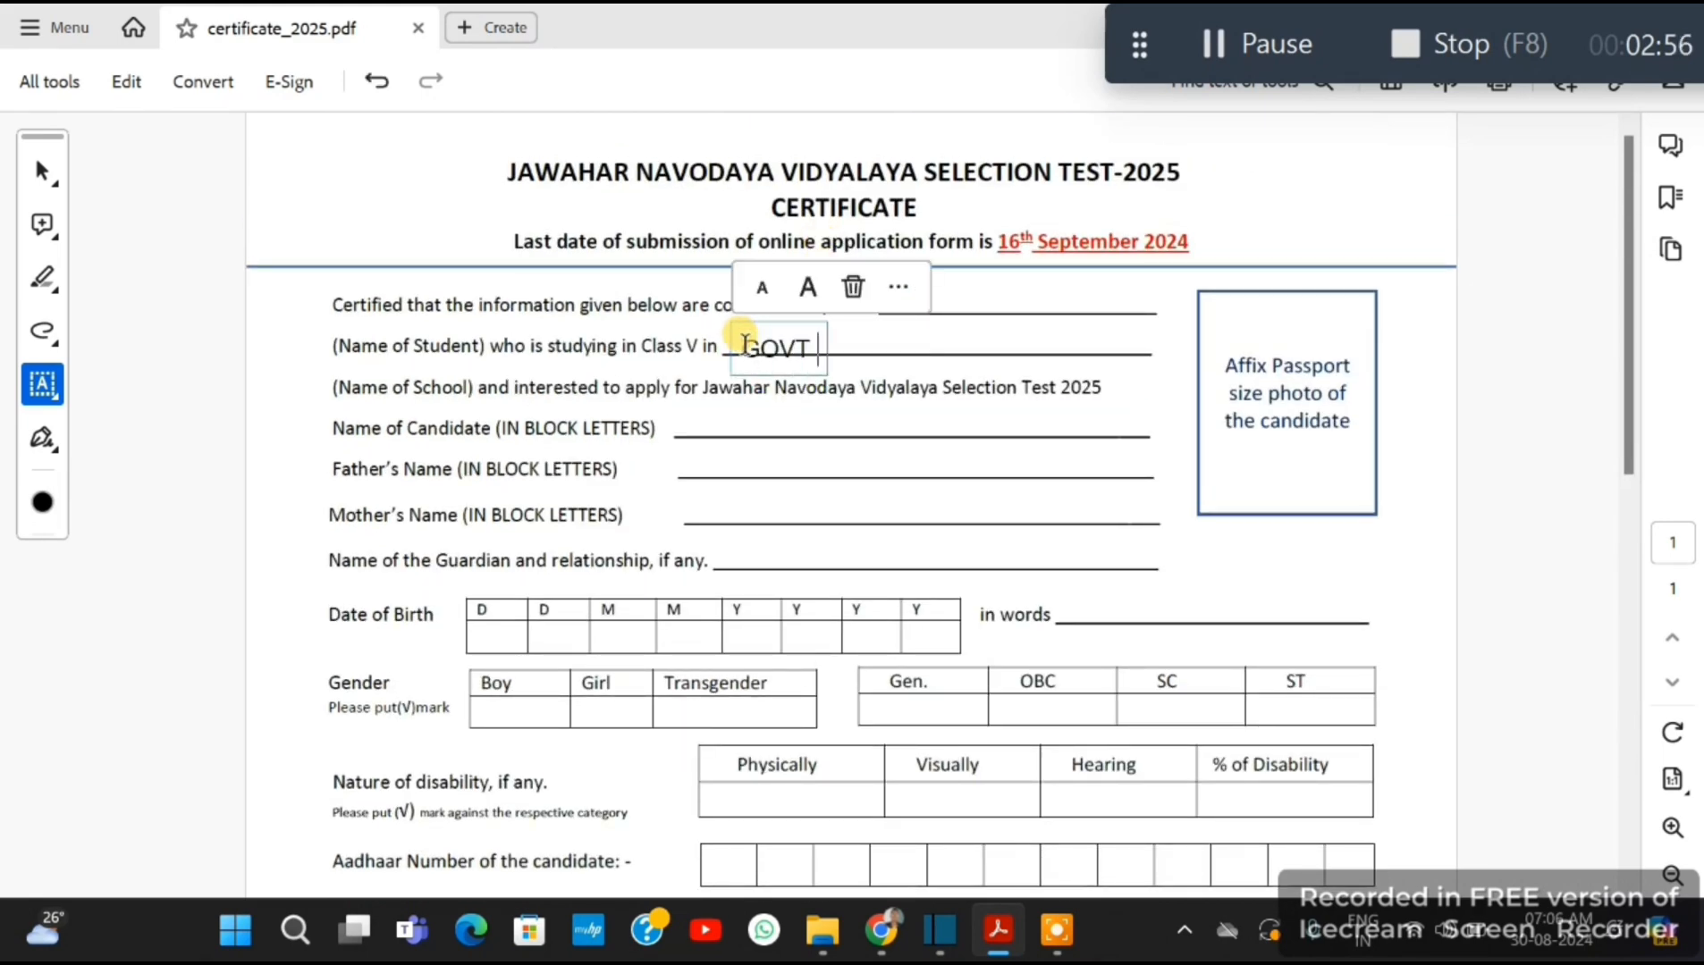
{"action": "type", "text": "P S"}
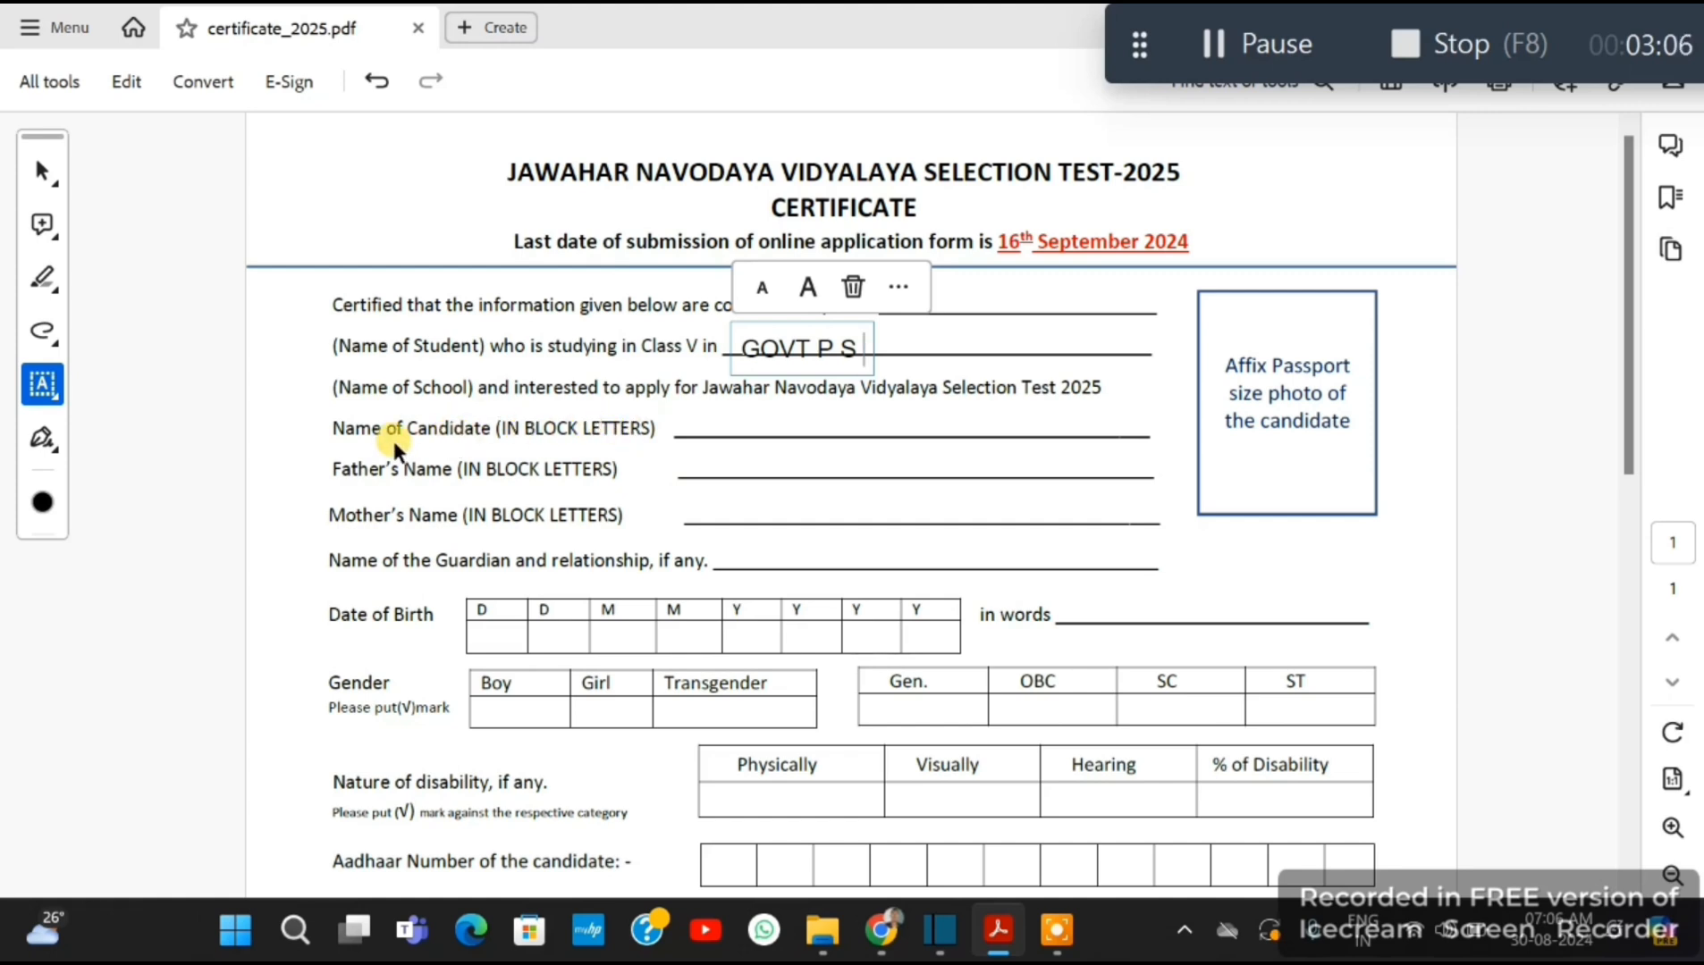
{"action": "left_click", "coordinate": [736, 415]}
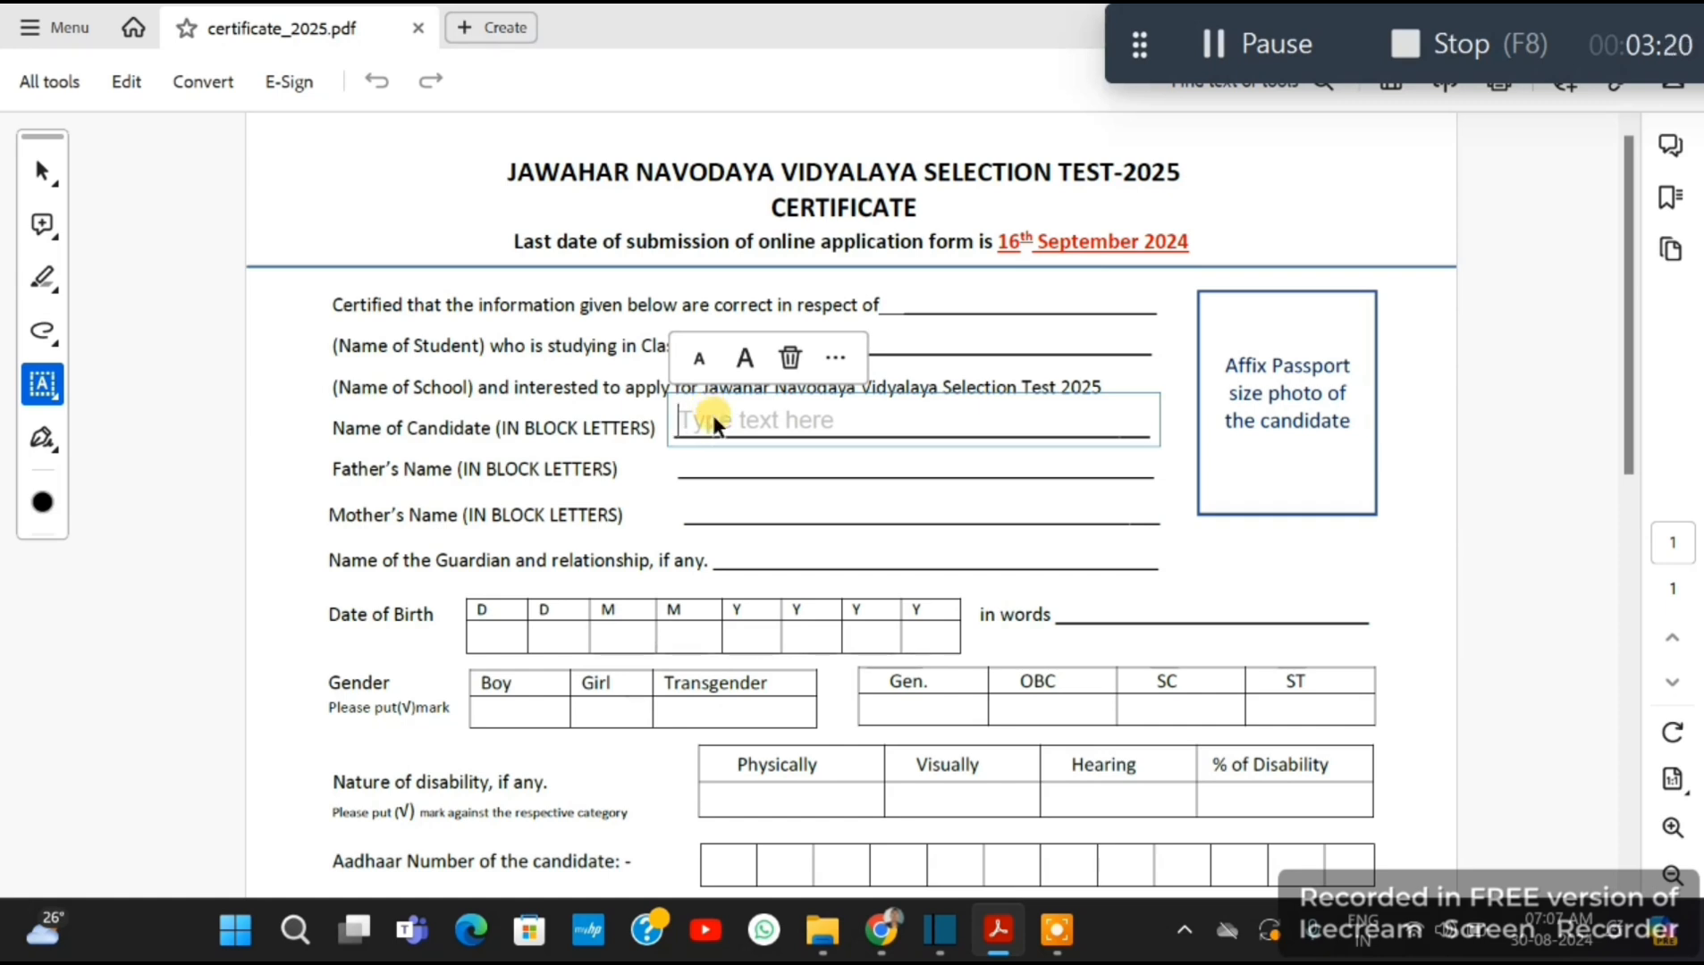
{"action": "type", "text": "ABC"}
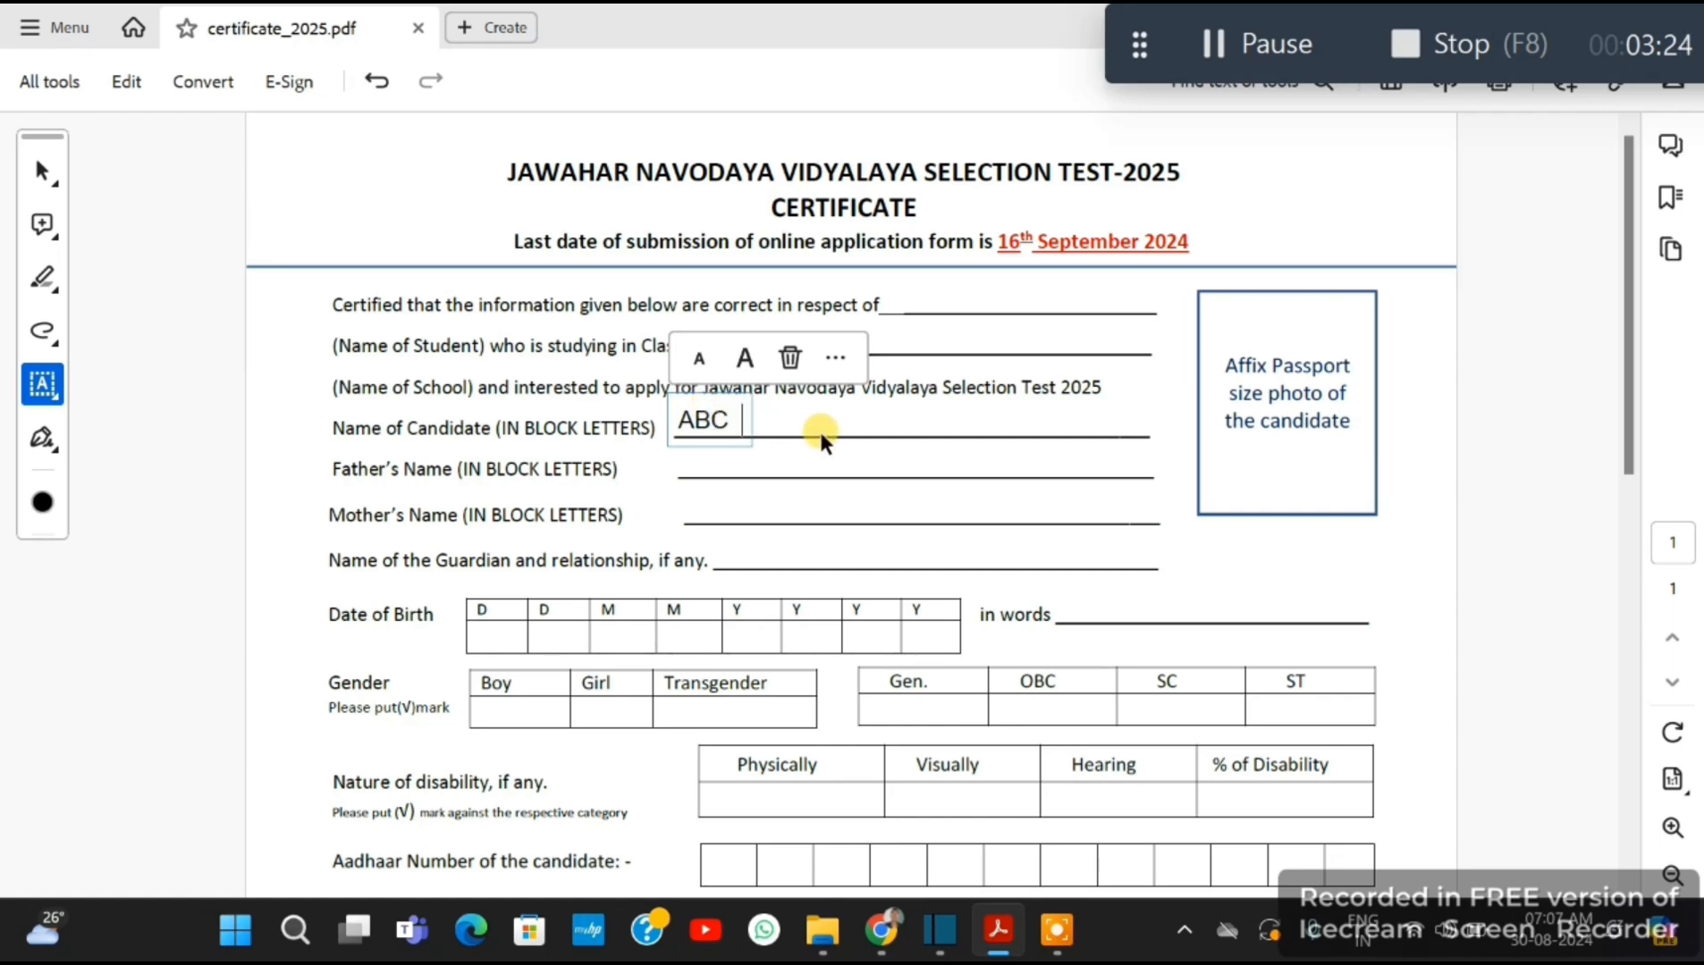
{"action": "type", "text": " XYZ"}
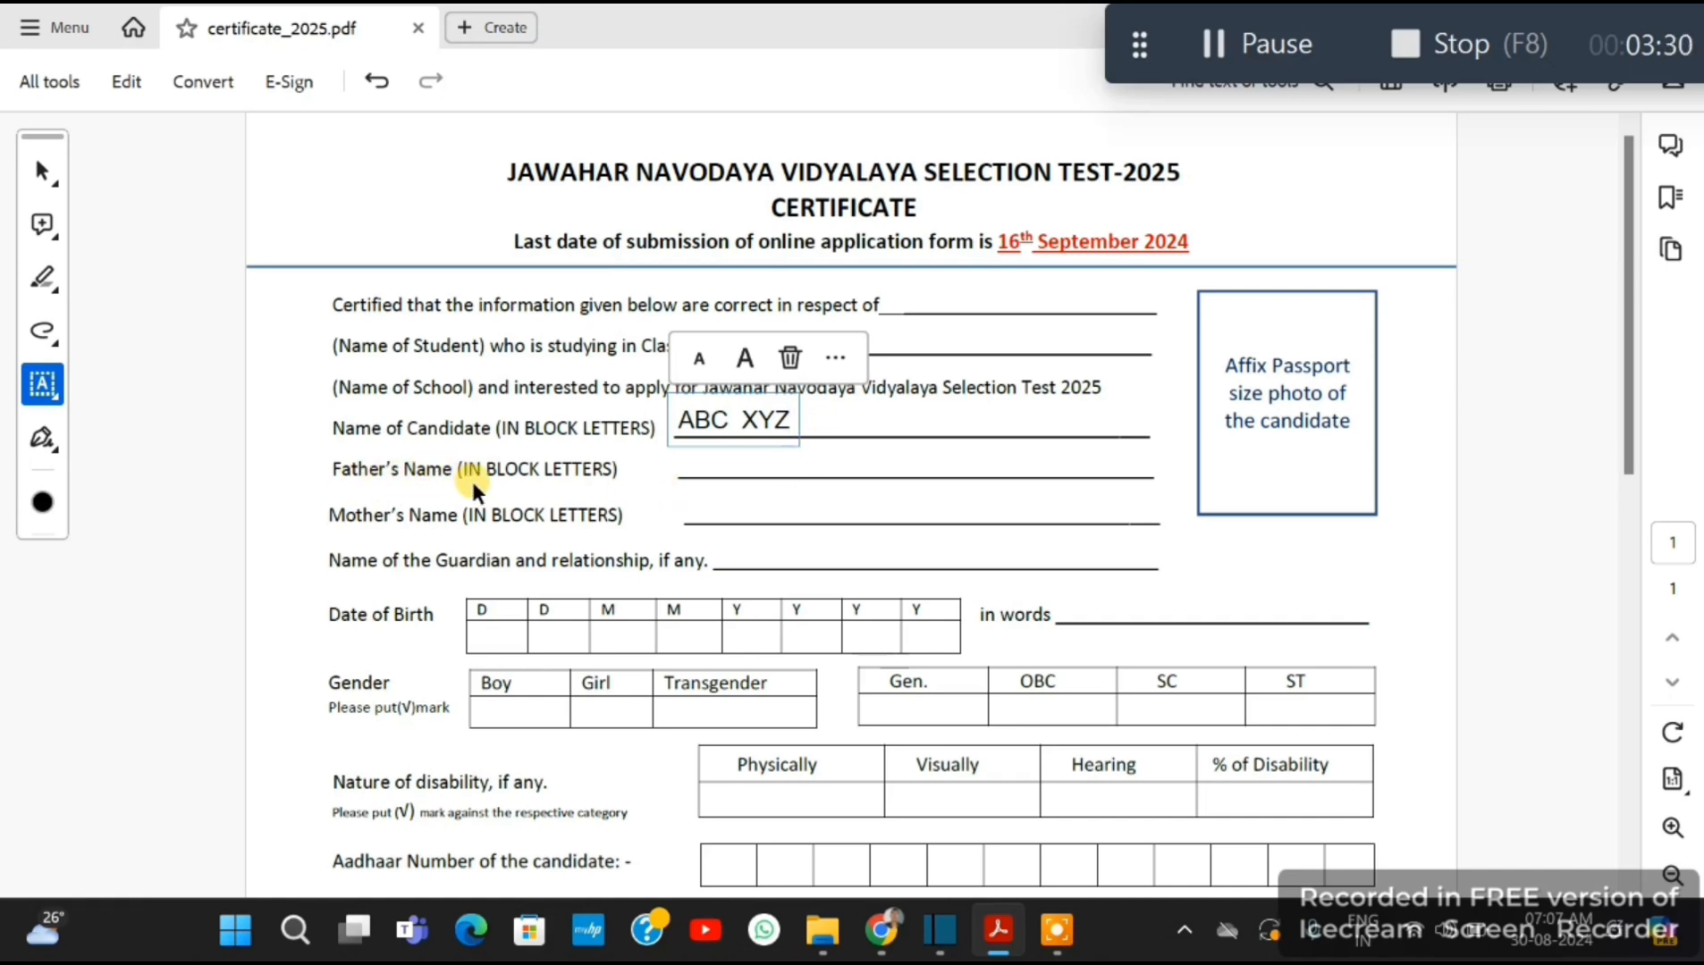
{"action": "left_click", "coordinate": [790, 356]}
{"action": "left_click", "coordinate": [713, 465]}
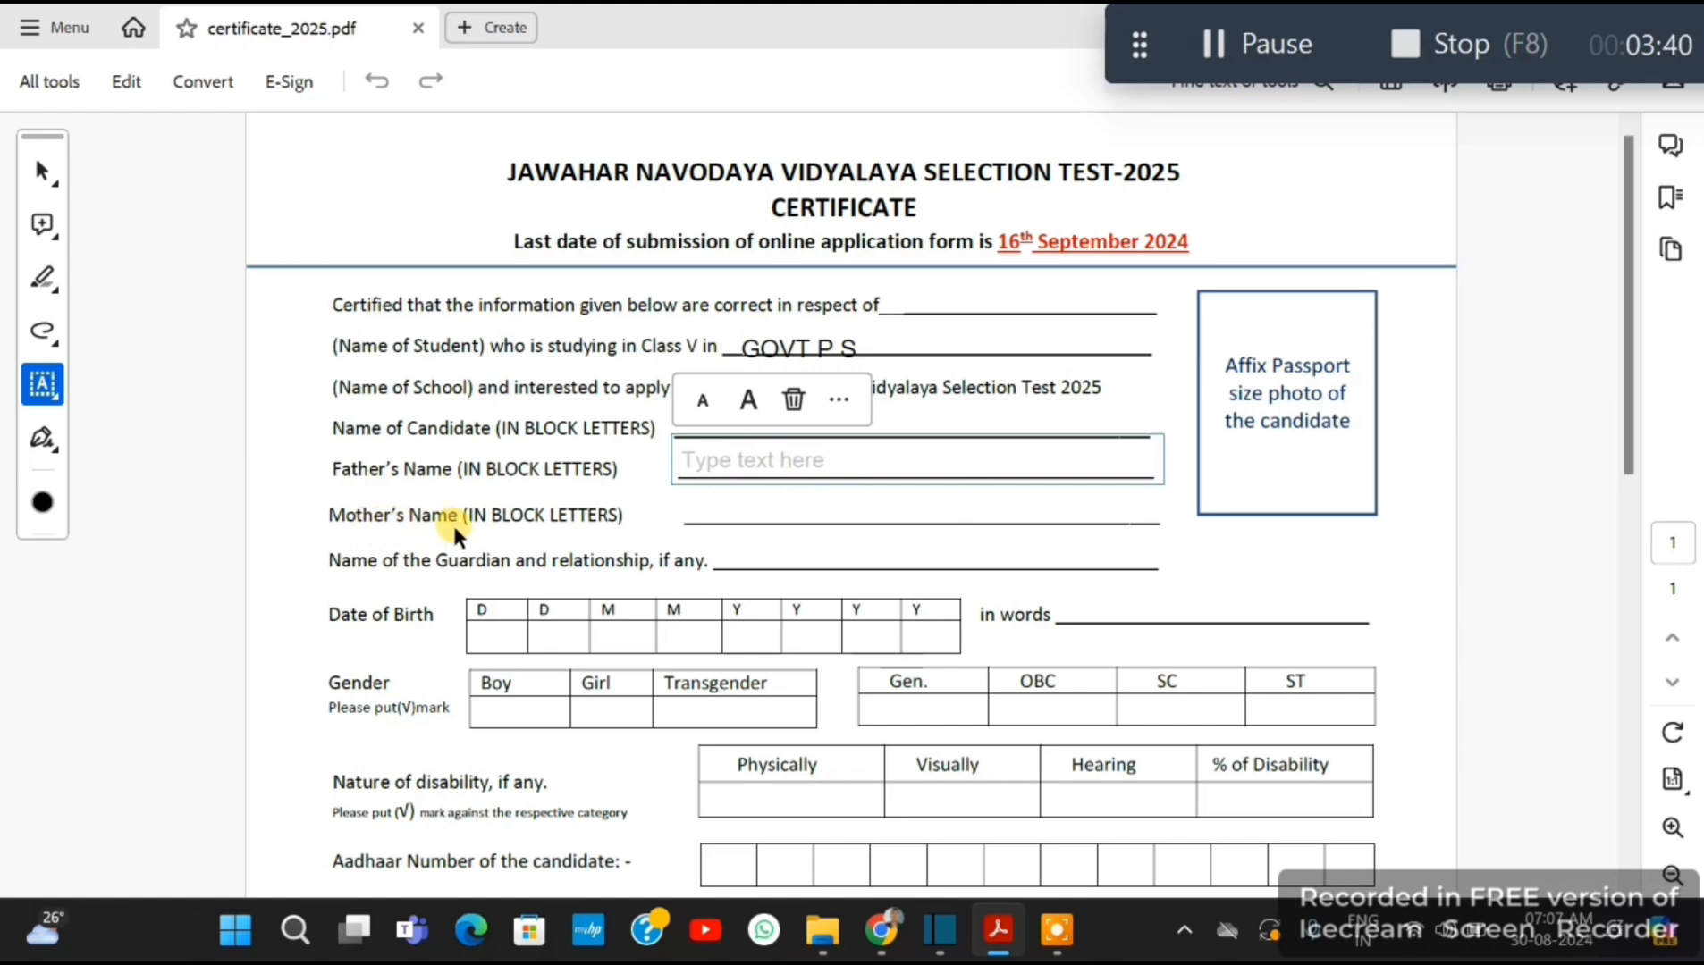
{"action": "left_click", "coordinate": [710, 507]}
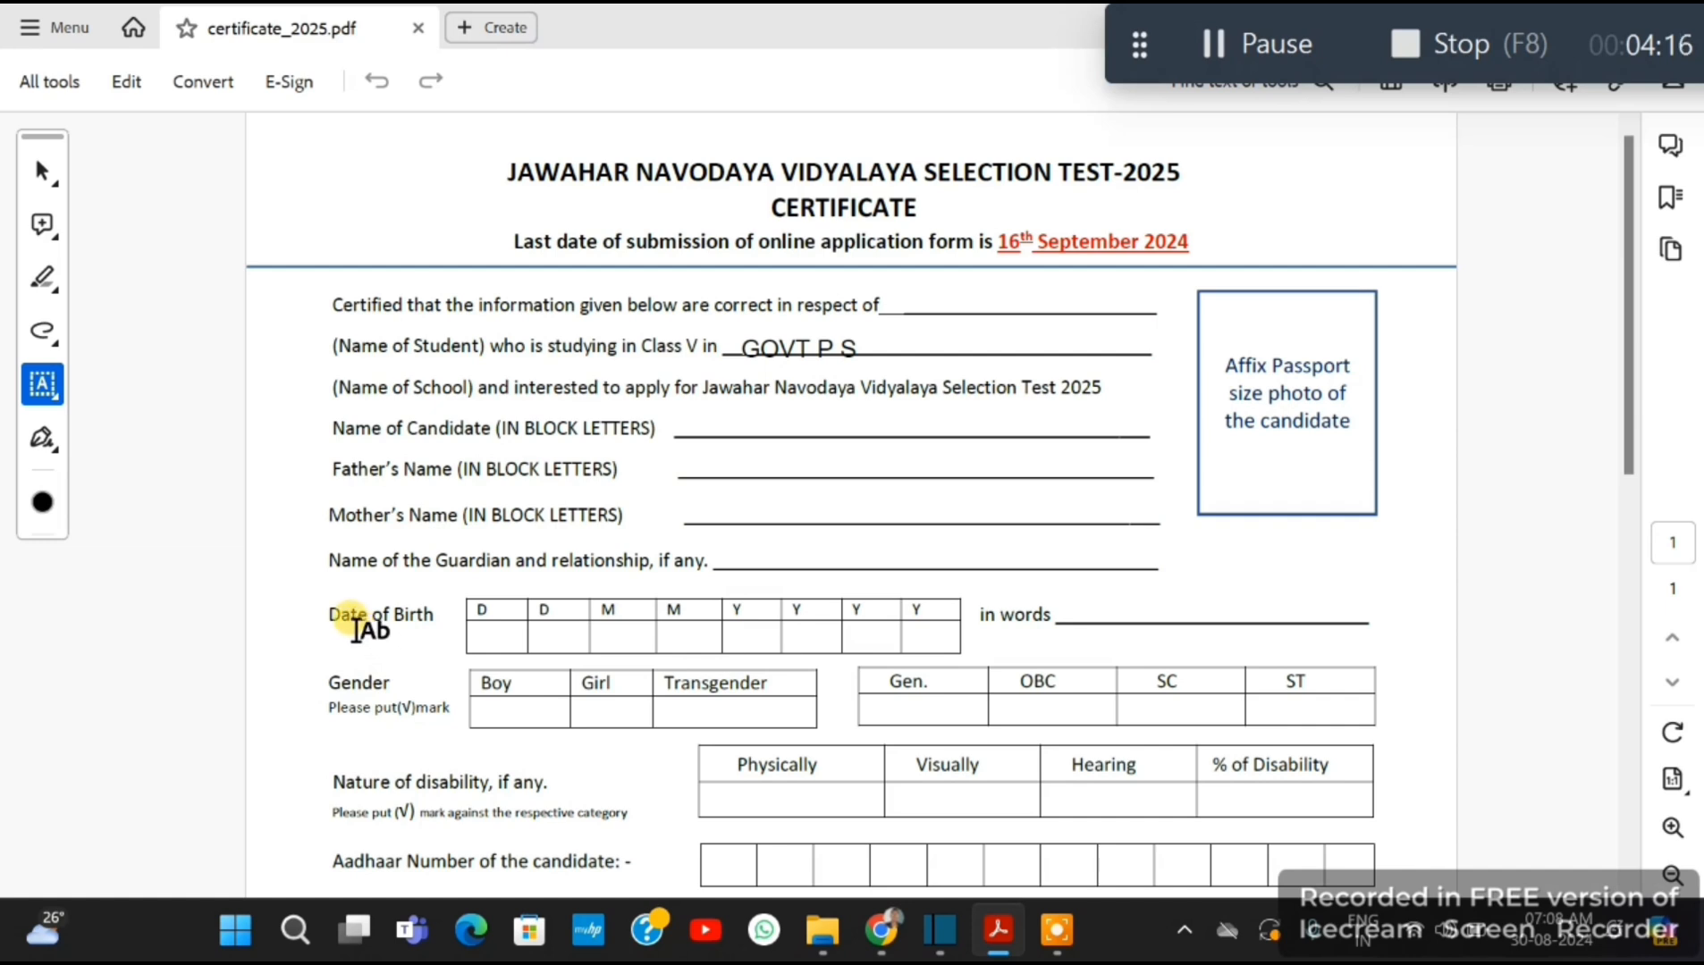
Fill in the day and month boxes of the candidate's date of birth, one digit per box.
{"action": "left_click", "coordinate": [511, 644]}
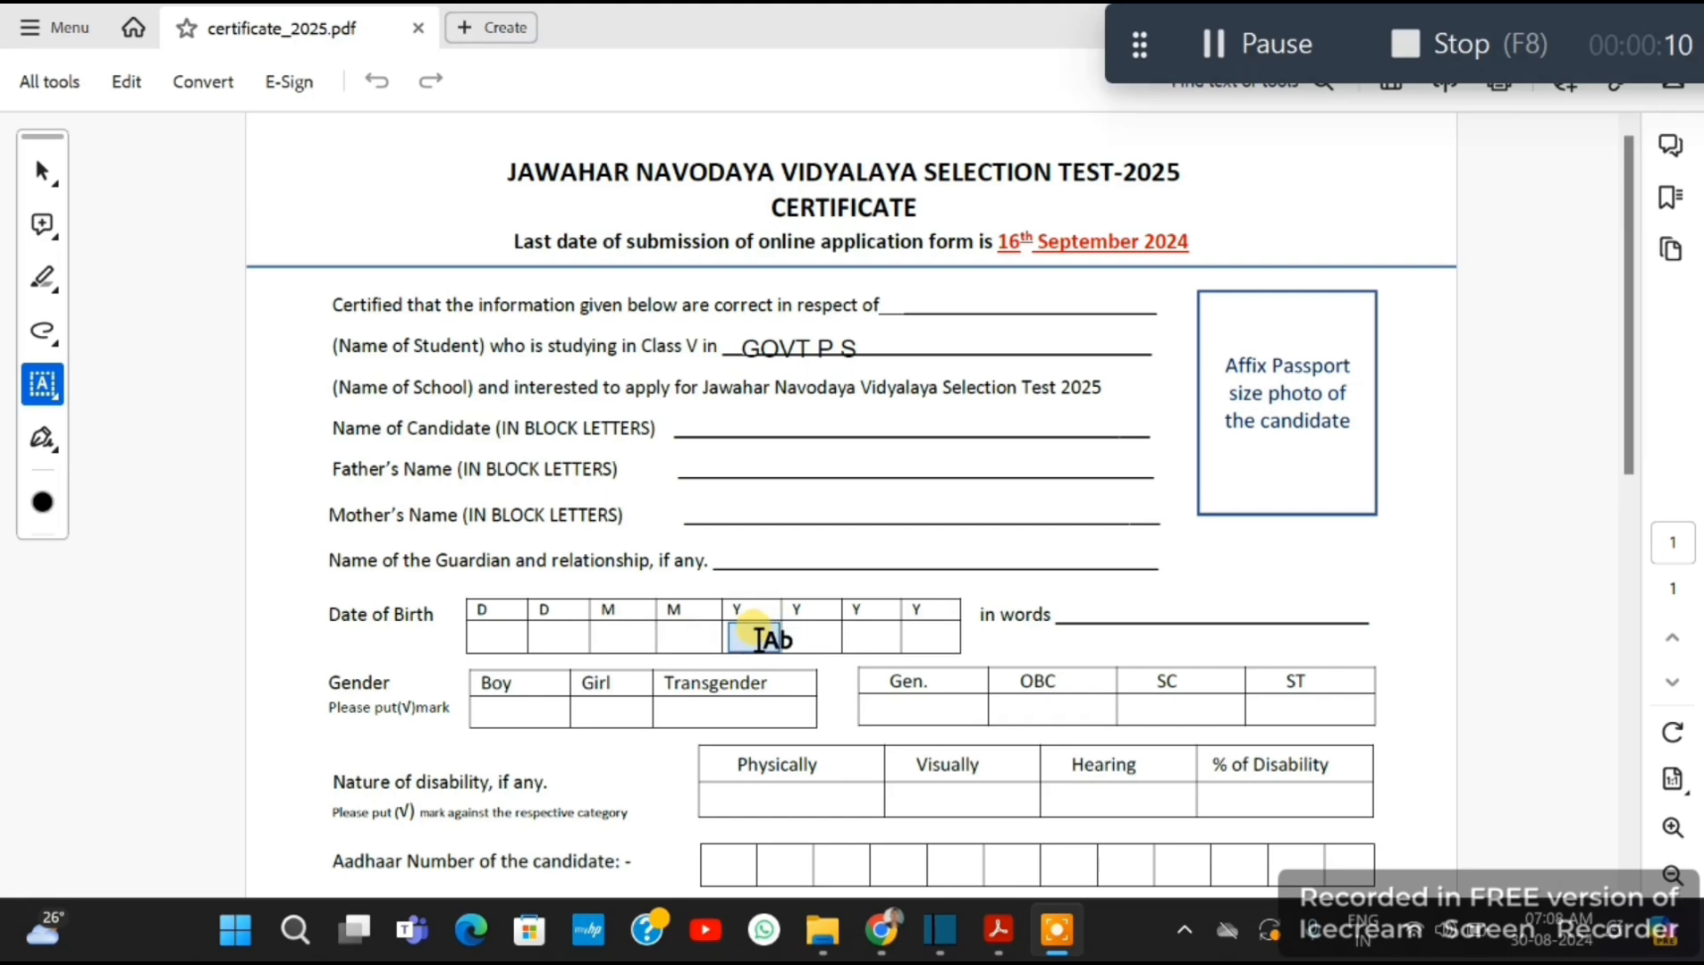
{"action": "left_click", "coordinate": [510, 637]}
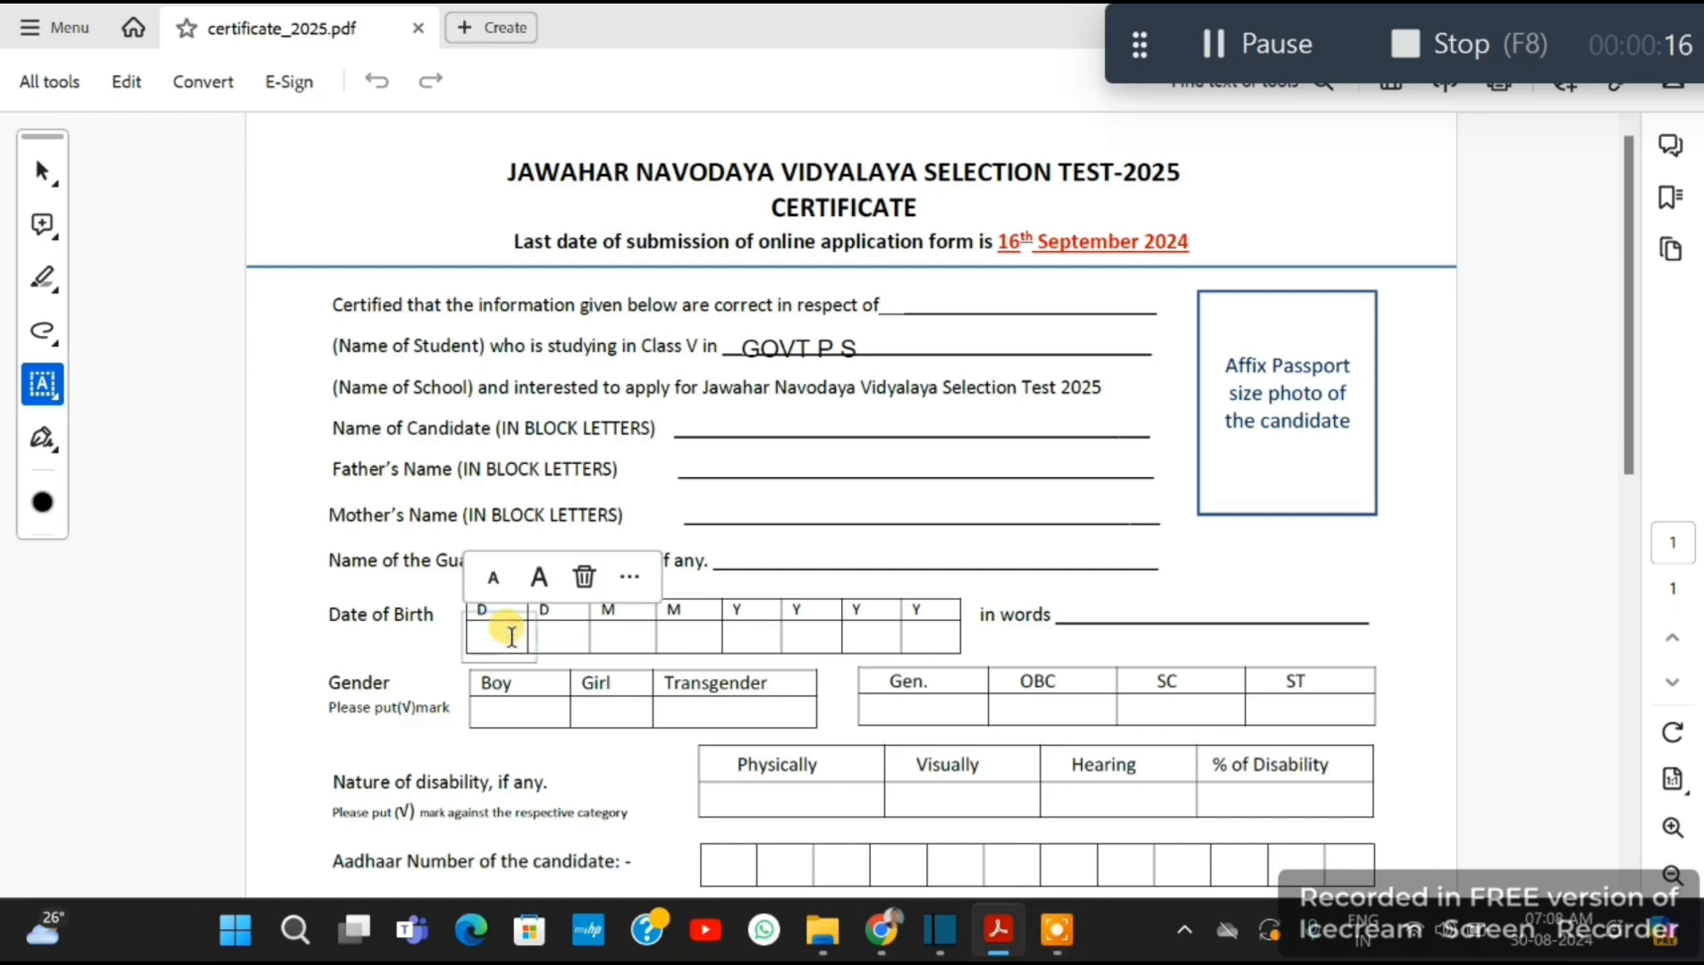
{"action": "left_click", "coordinate": [563, 636]}
{"action": "left_click", "coordinate": [558, 639]}
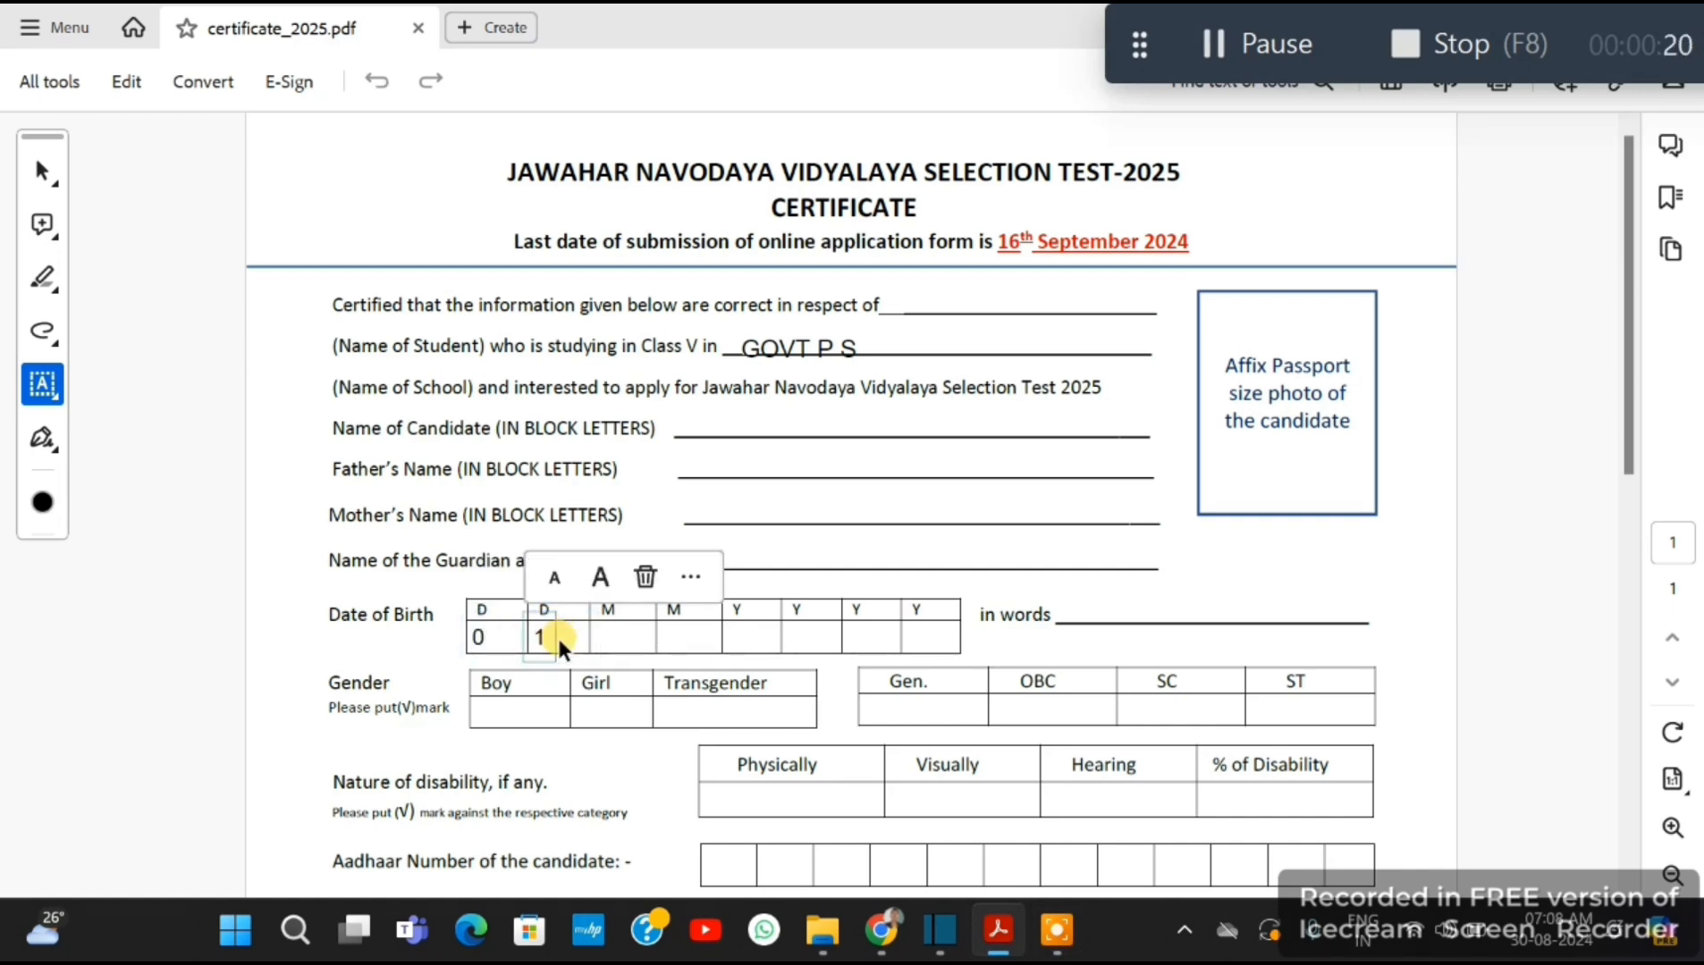
{"action": "left_click", "coordinate": [623, 635]}
{"action": "left_click", "coordinate": [627, 636]}
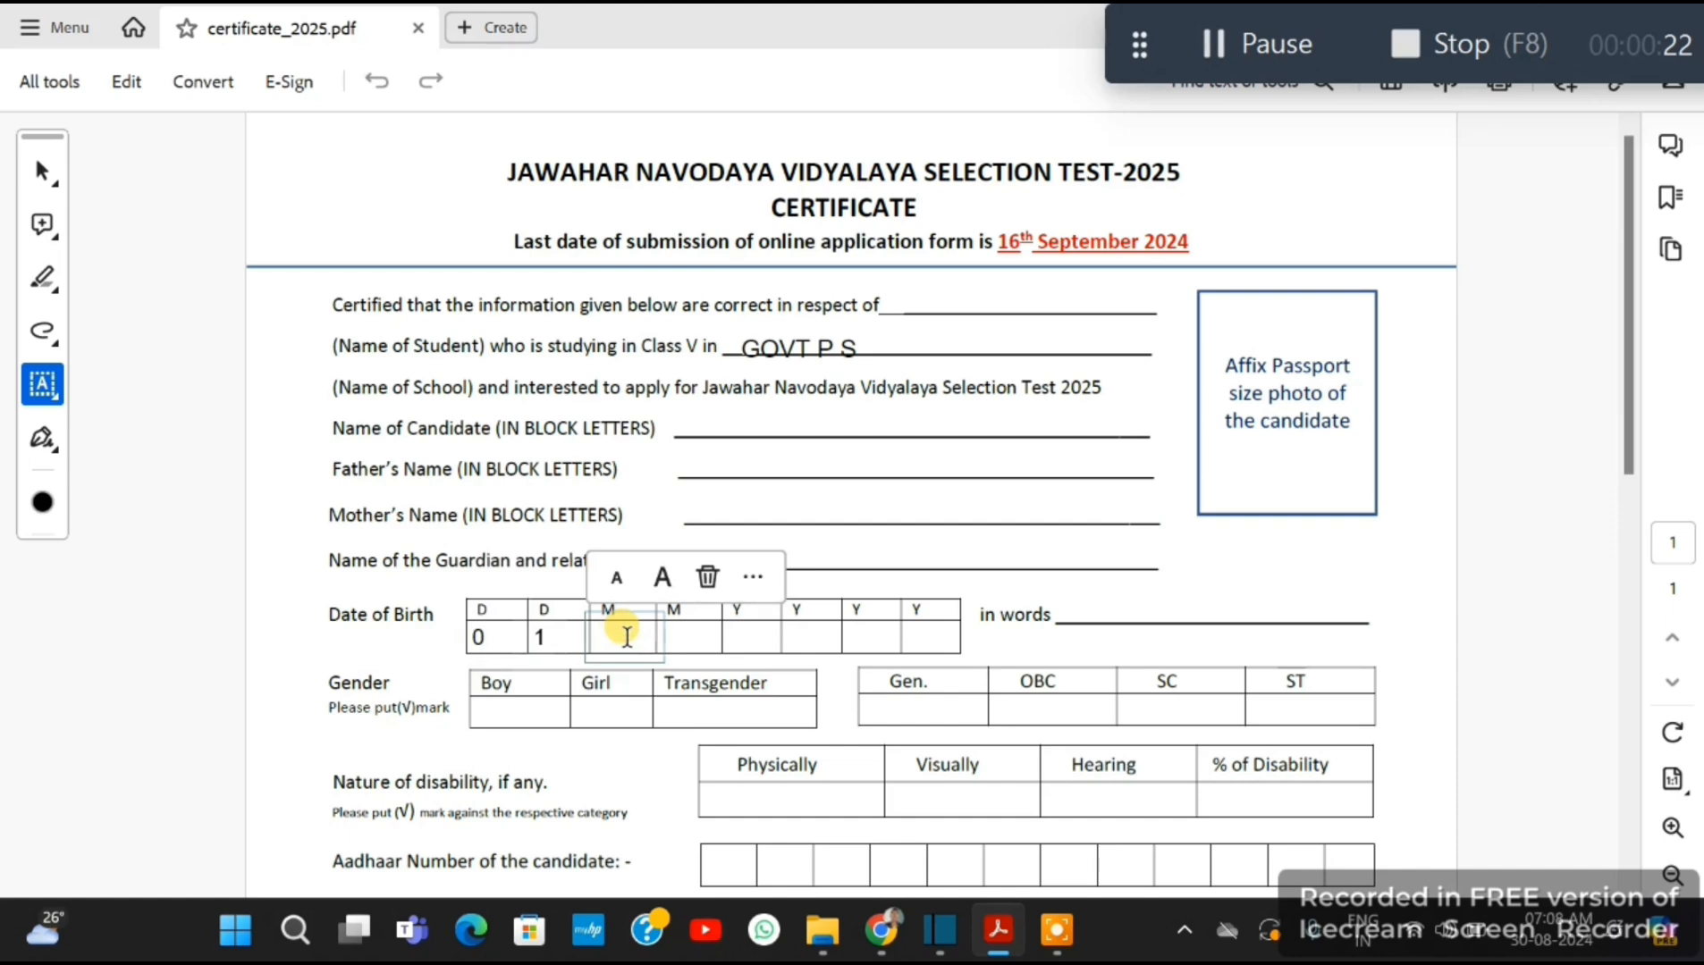
{"action": "left_click", "coordinate": [681, 631]}
{"action": "left_click", "coordinate": [684, 635]}
{"action": "type", "text": "2"}
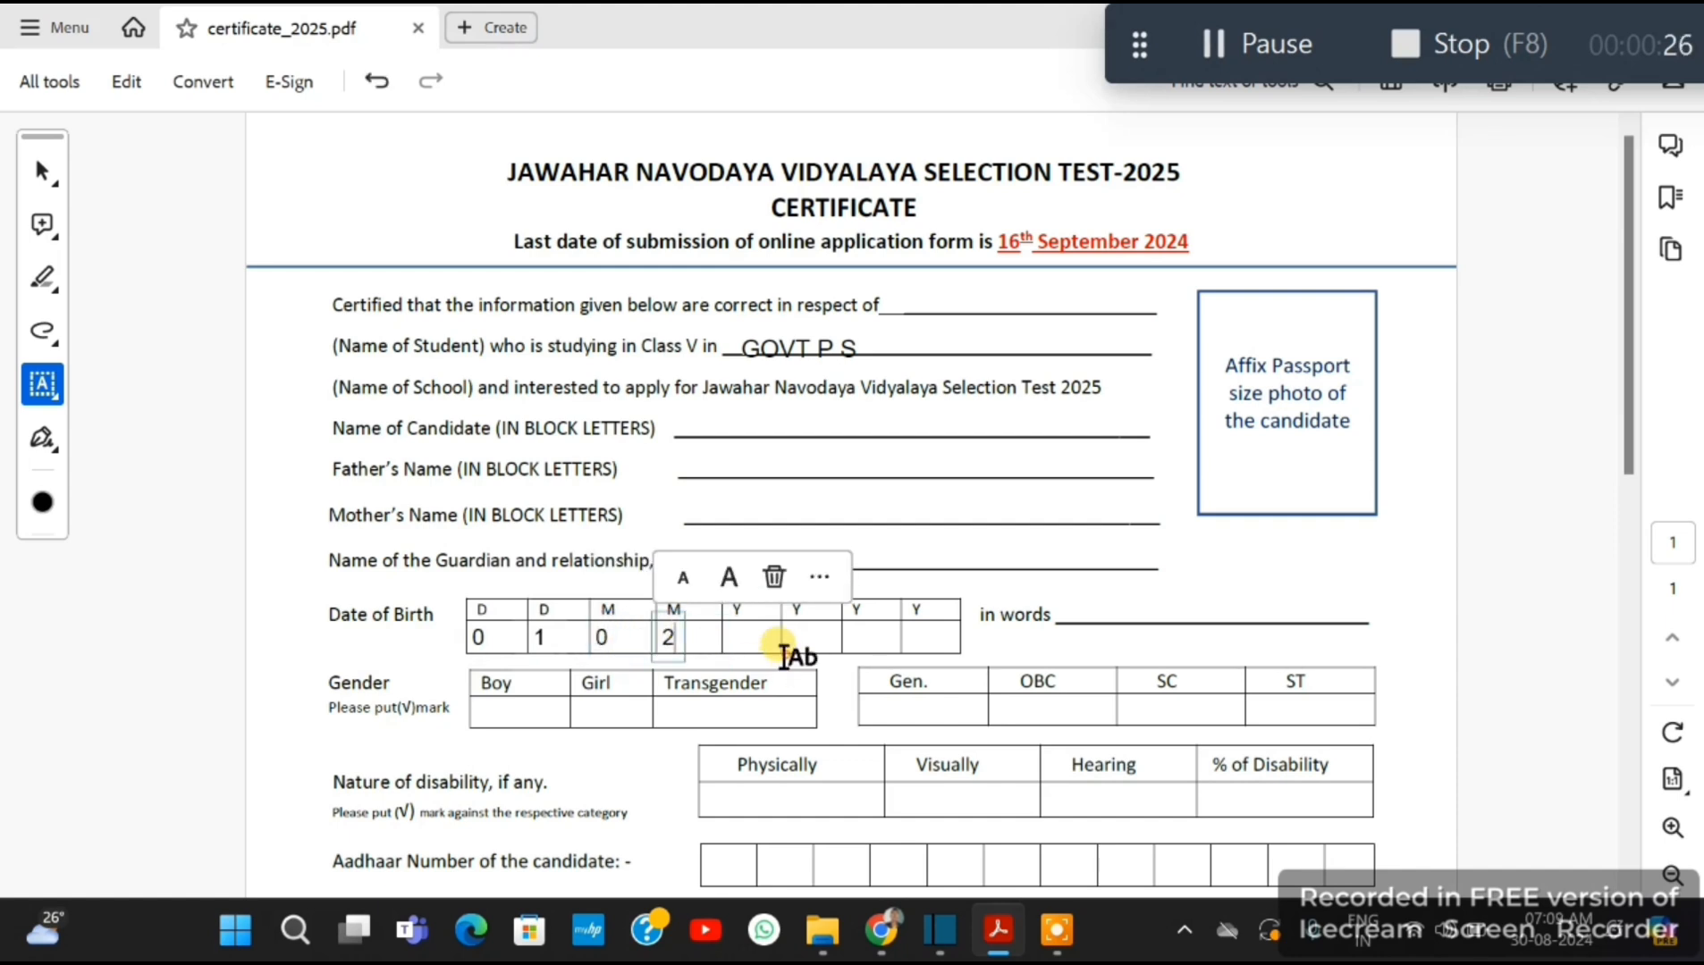
{"action": "left_click", "coordinate": [771, 642]}
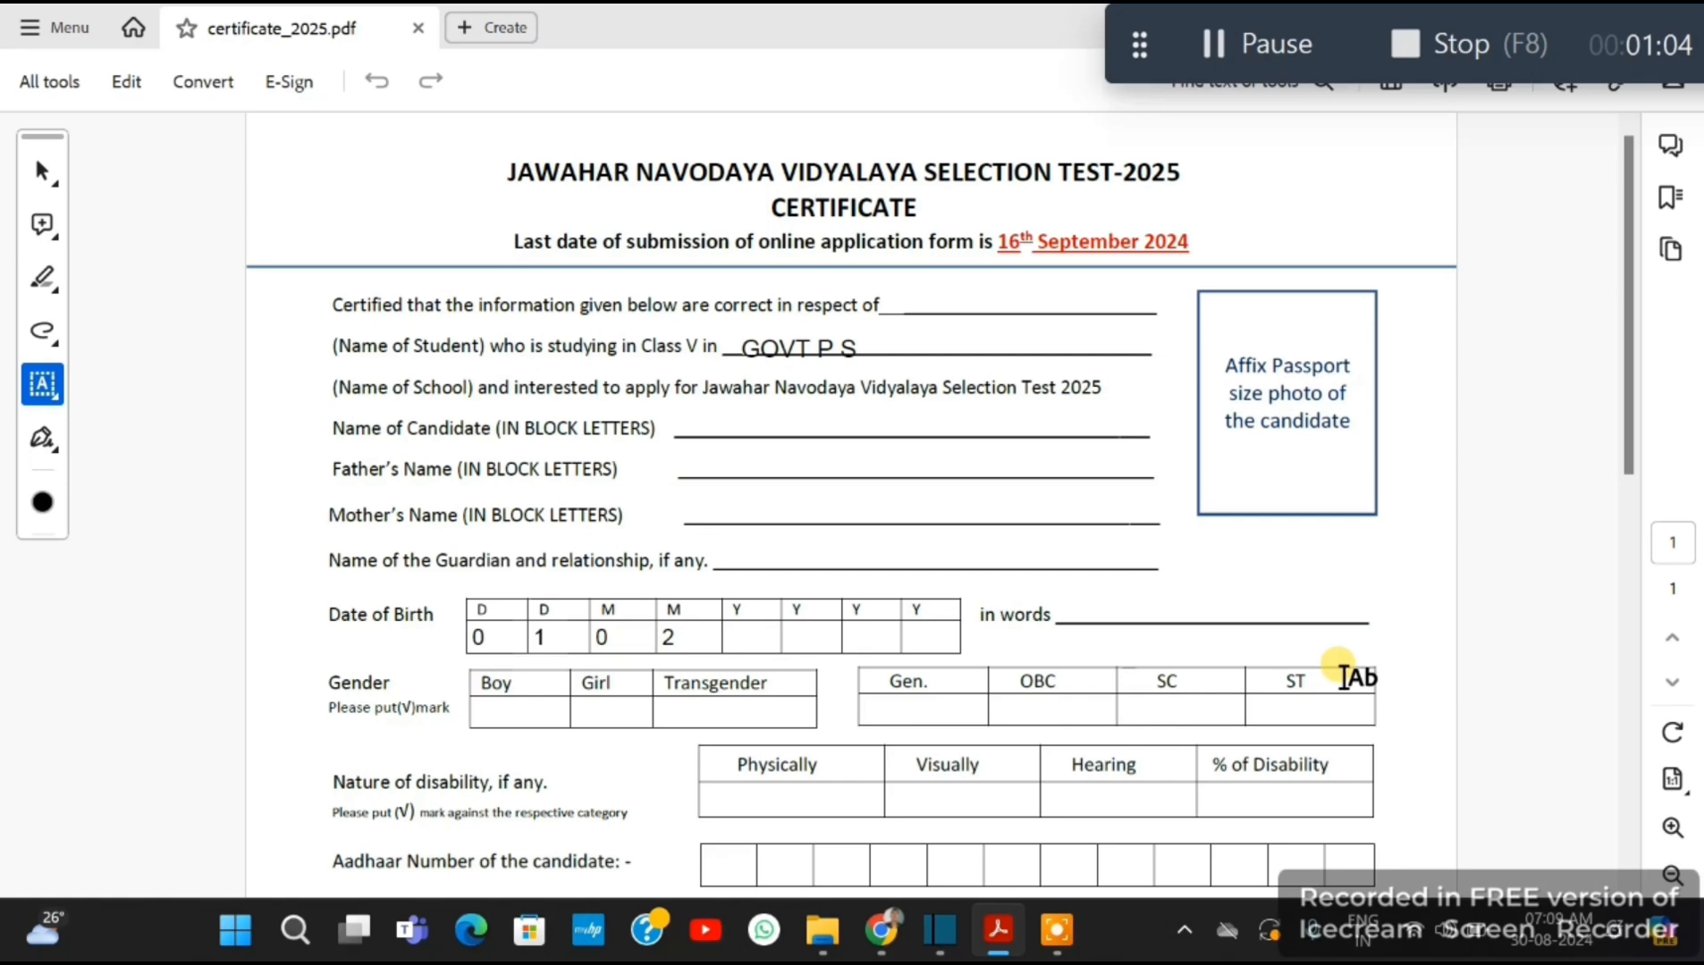
Examine the certificate's gender, category, disability, Aadhaar number and PEN number fields.
{"action": "scroll", "coordinate": [1296, 617], "scroll_direction": "down", "scroll_amount": 3}
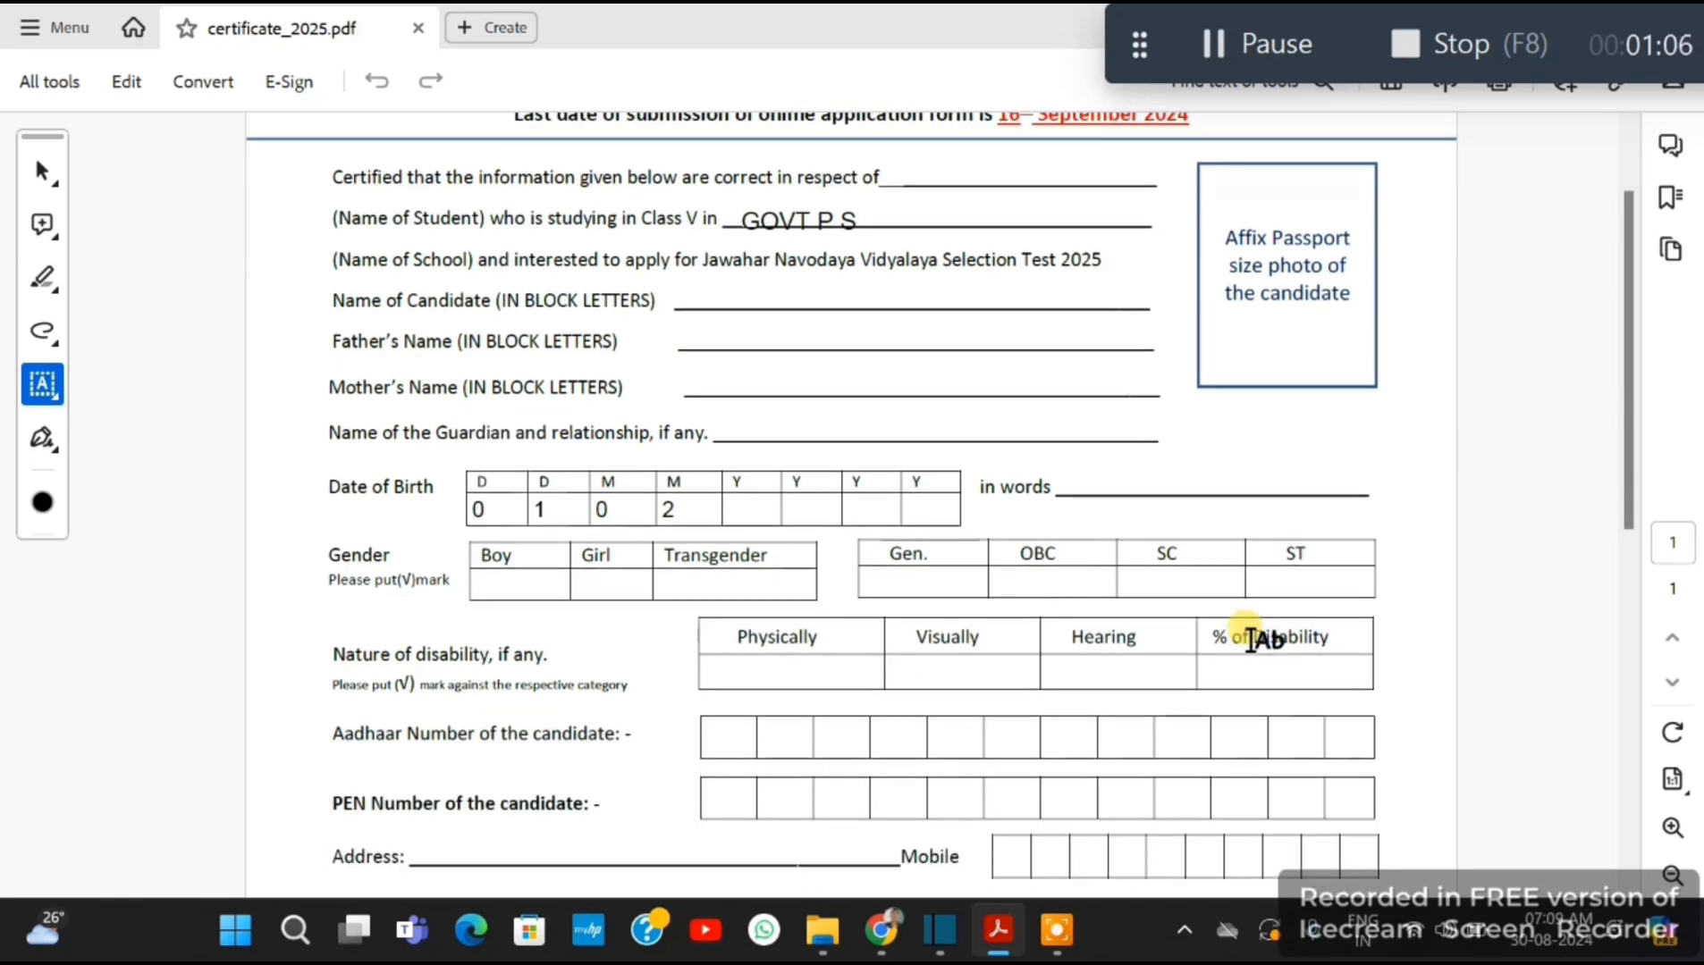
{"action": "scroll", "coordinate": [1251, 639], "scroll_direction": "down", "scroll_amount": 1}
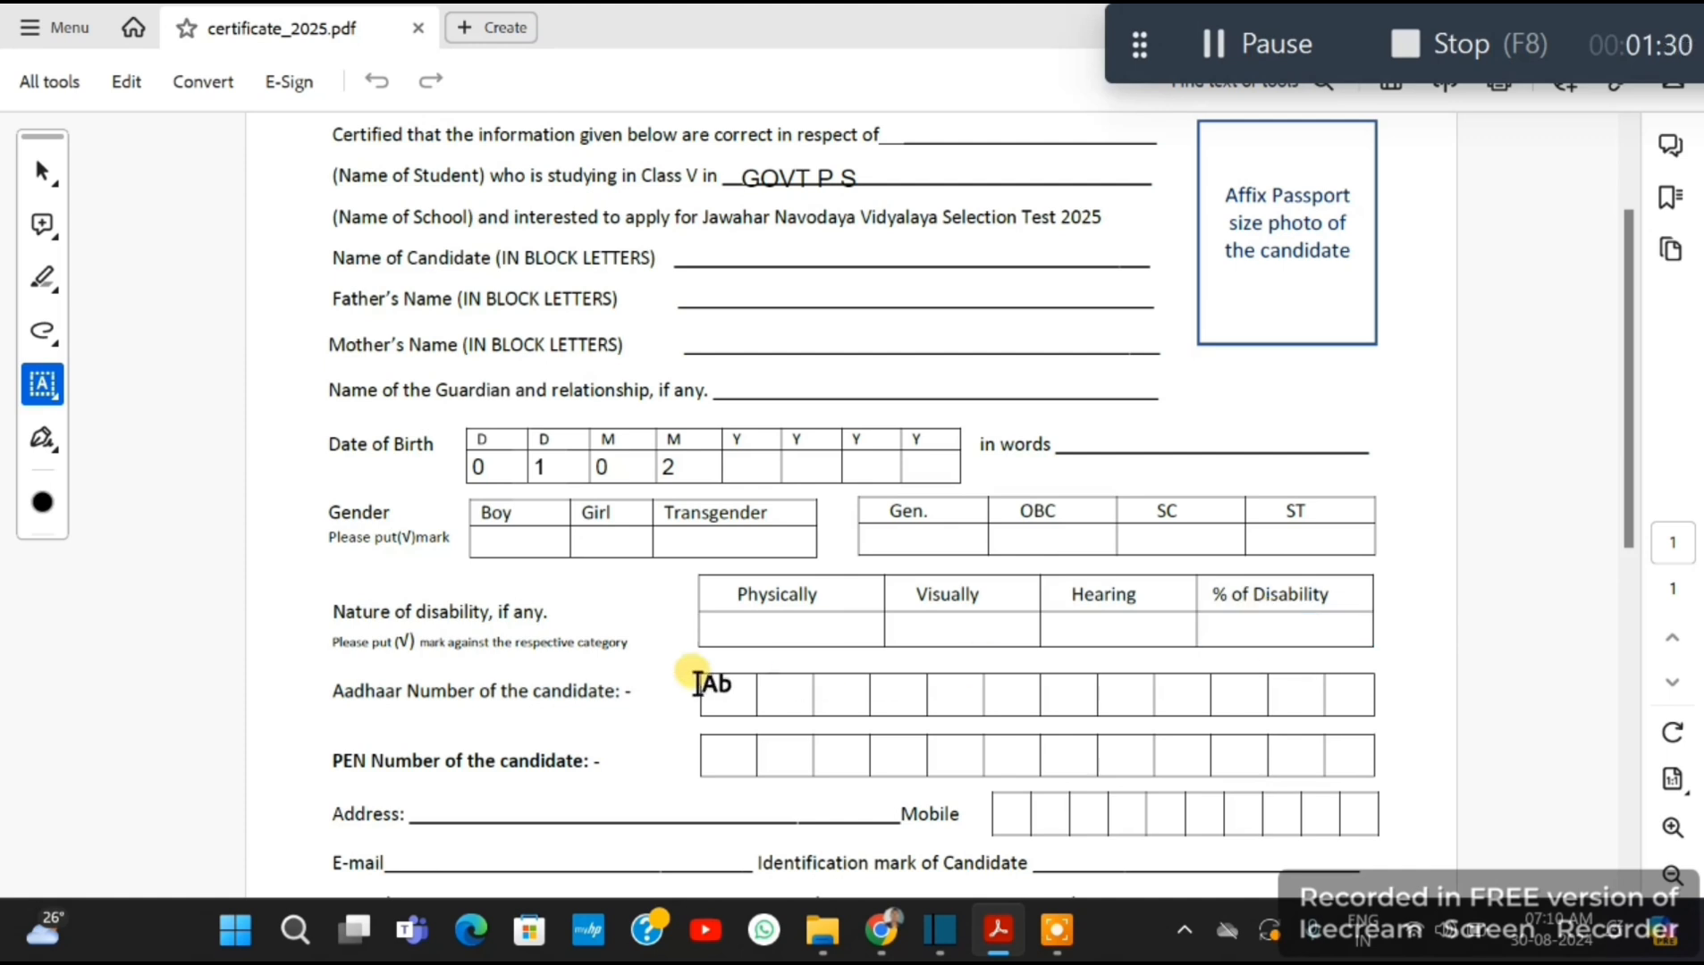
{"action": "scroll", "coordinate": [635, 668], "scroll_direction": "down", "scroll_amount": 1}
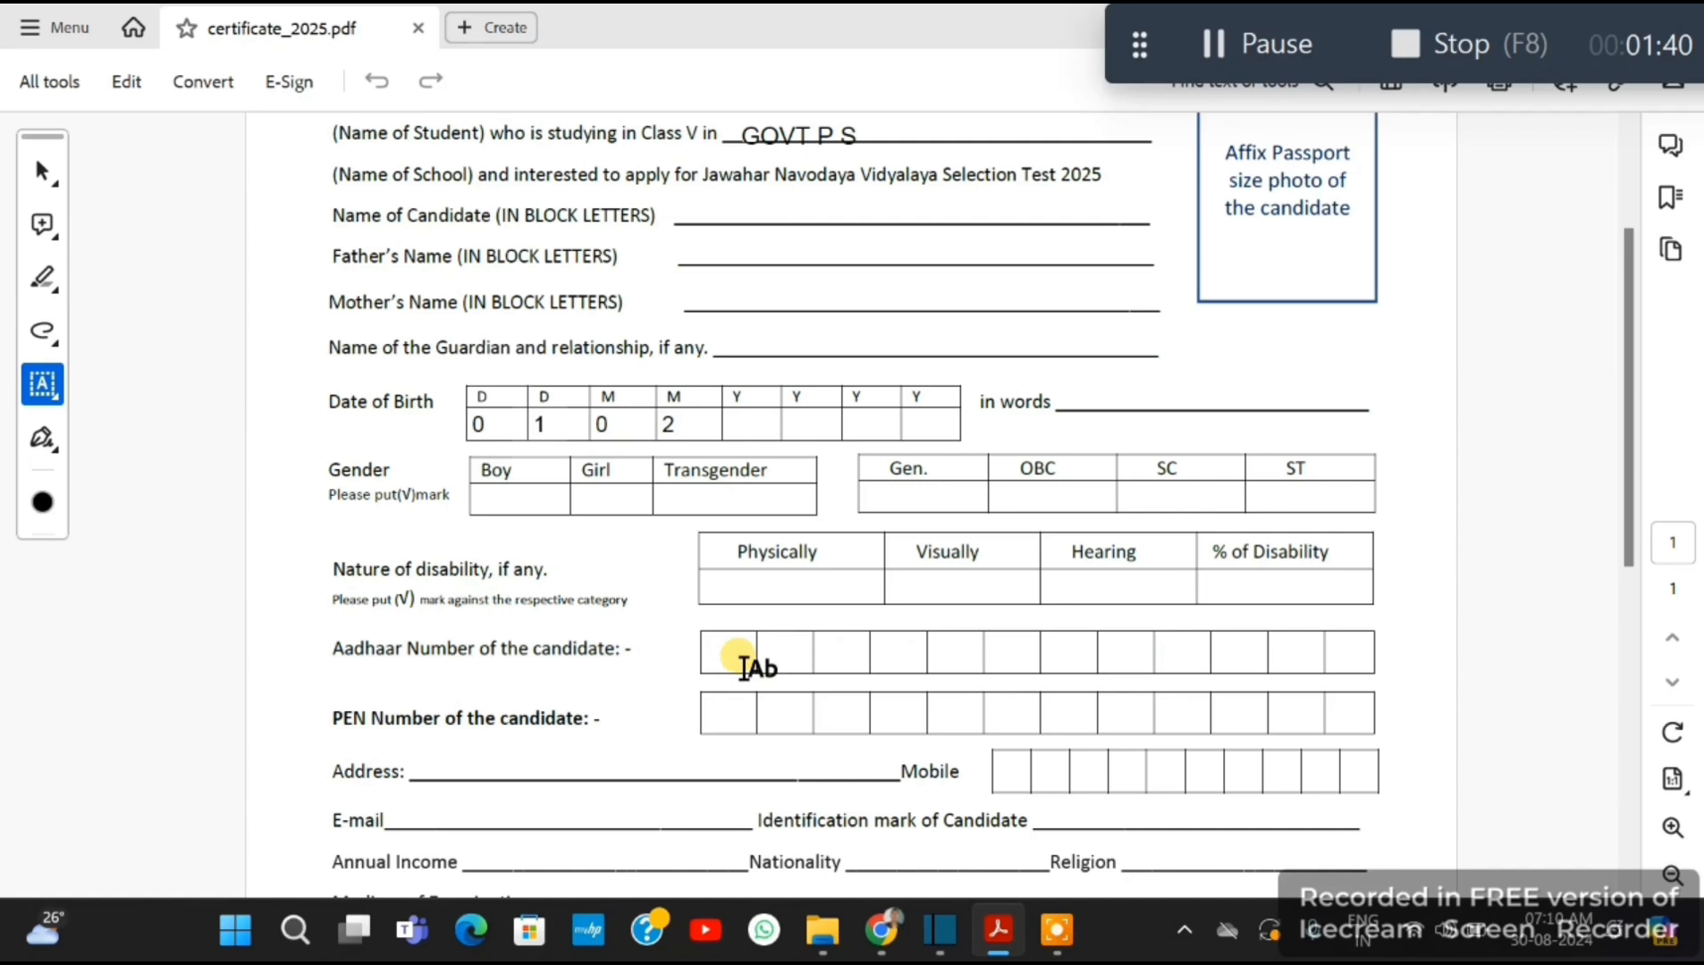
{"action": "scroll", "coordinate": [304, 706], "scroll_direction": "down", "scroll_amount": 1}
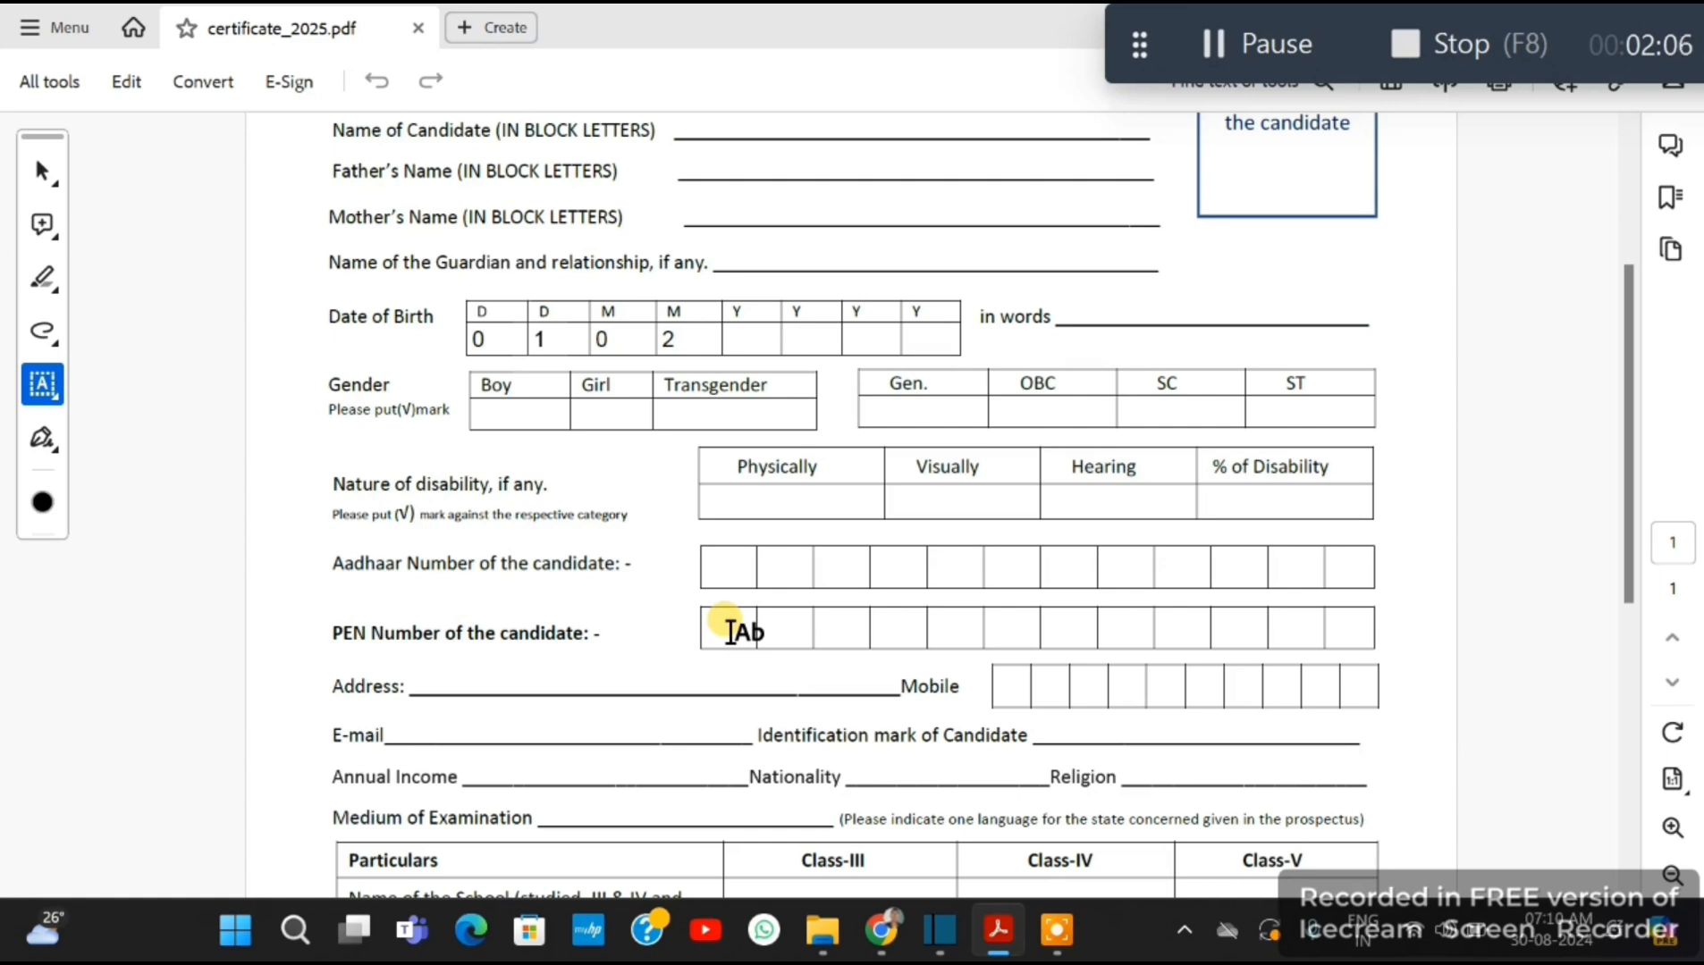
{"action": "left_click_drag", "start_coordinate": [729, 632], "coordinate": [533, 653]}
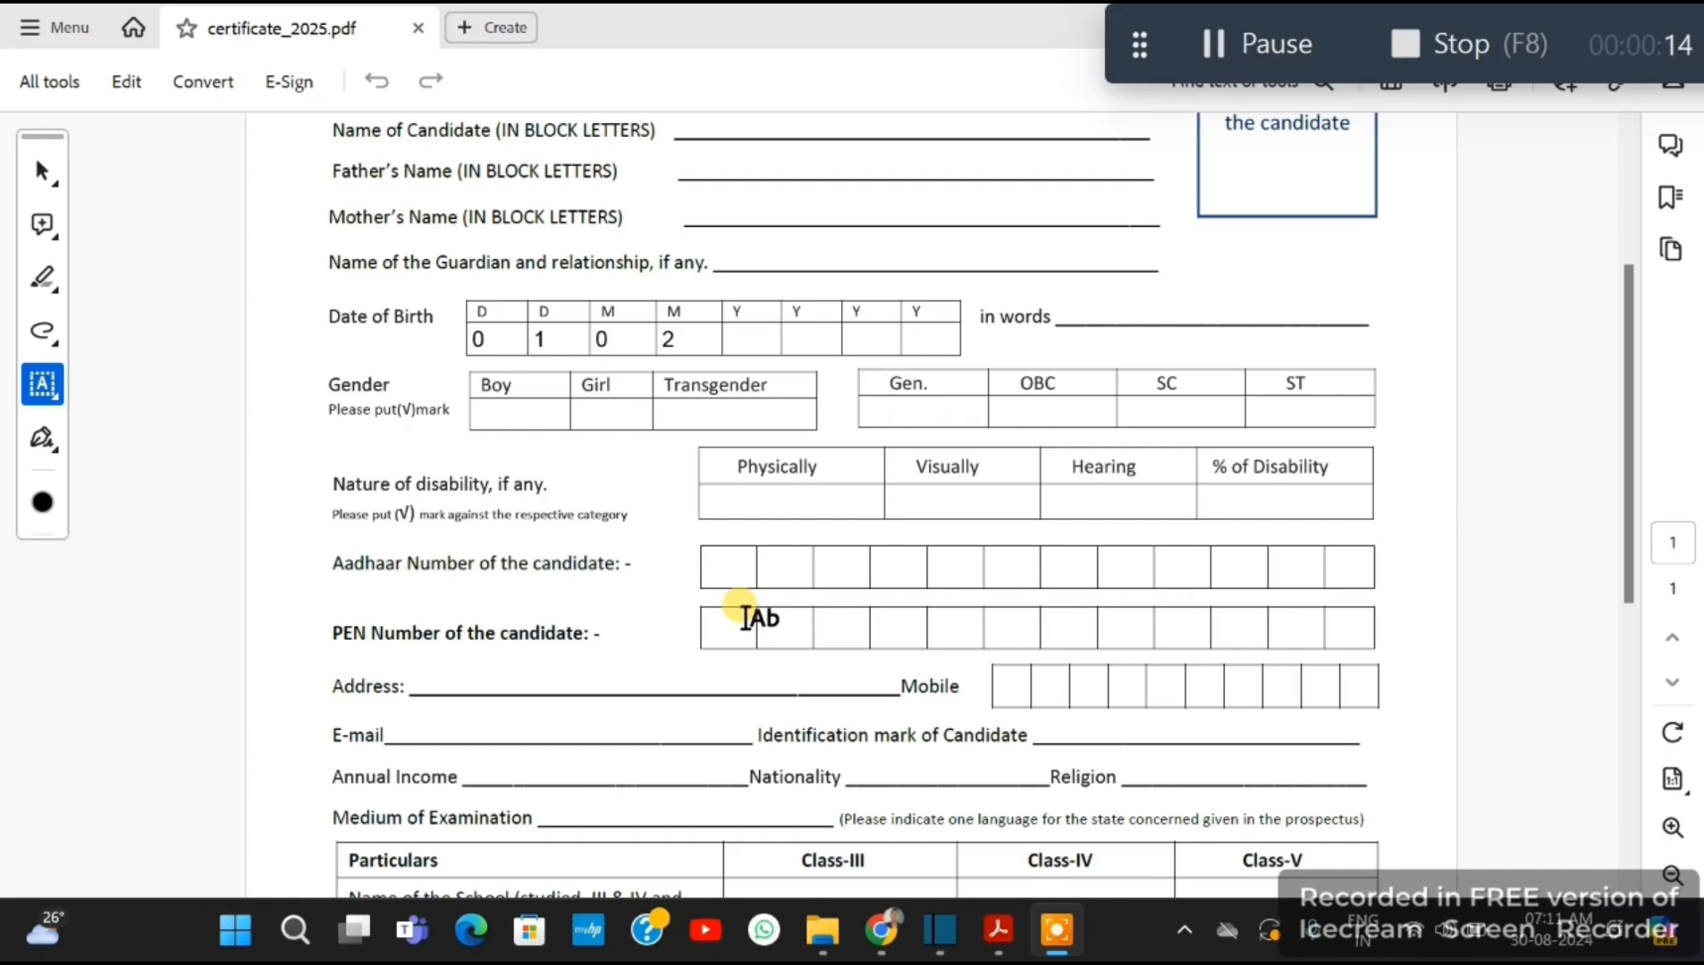
Examine the certificate's address, mobile, e-mail, identification mark, annual income, nationality and religion fields.
{"action": "scroll", "coordinate": [747, 645], "scroll_direction": "down", "scroll_amount": 1}
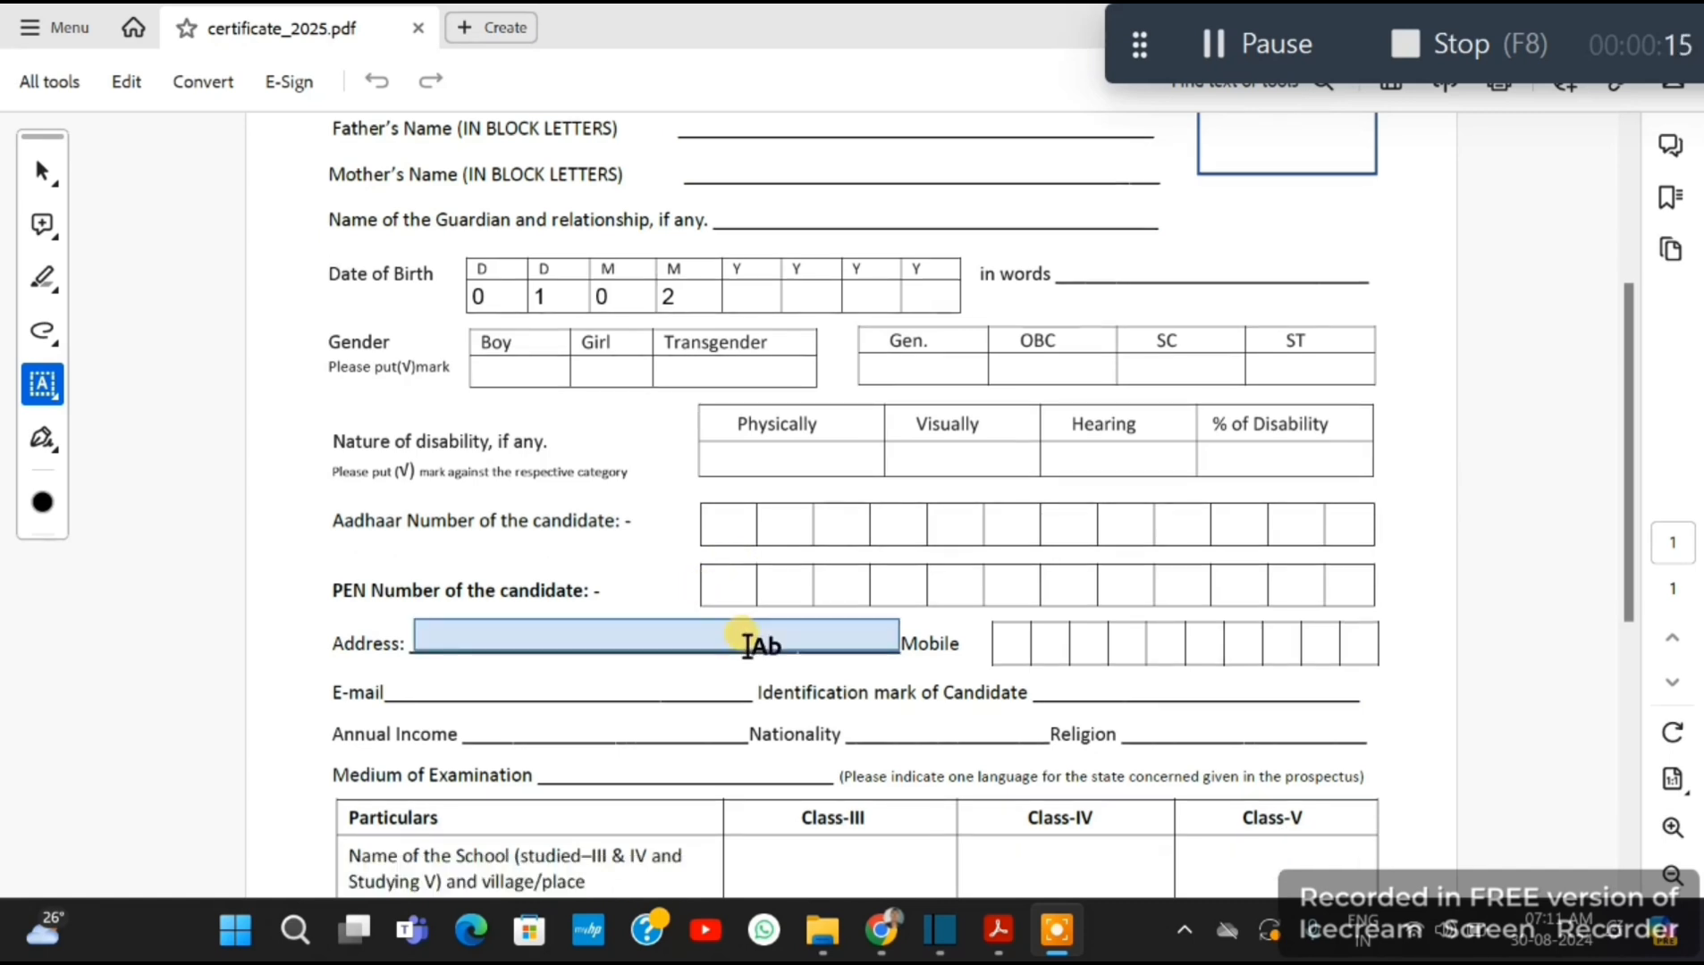
{"action": "left_click", "coordinate": [452, 635]}
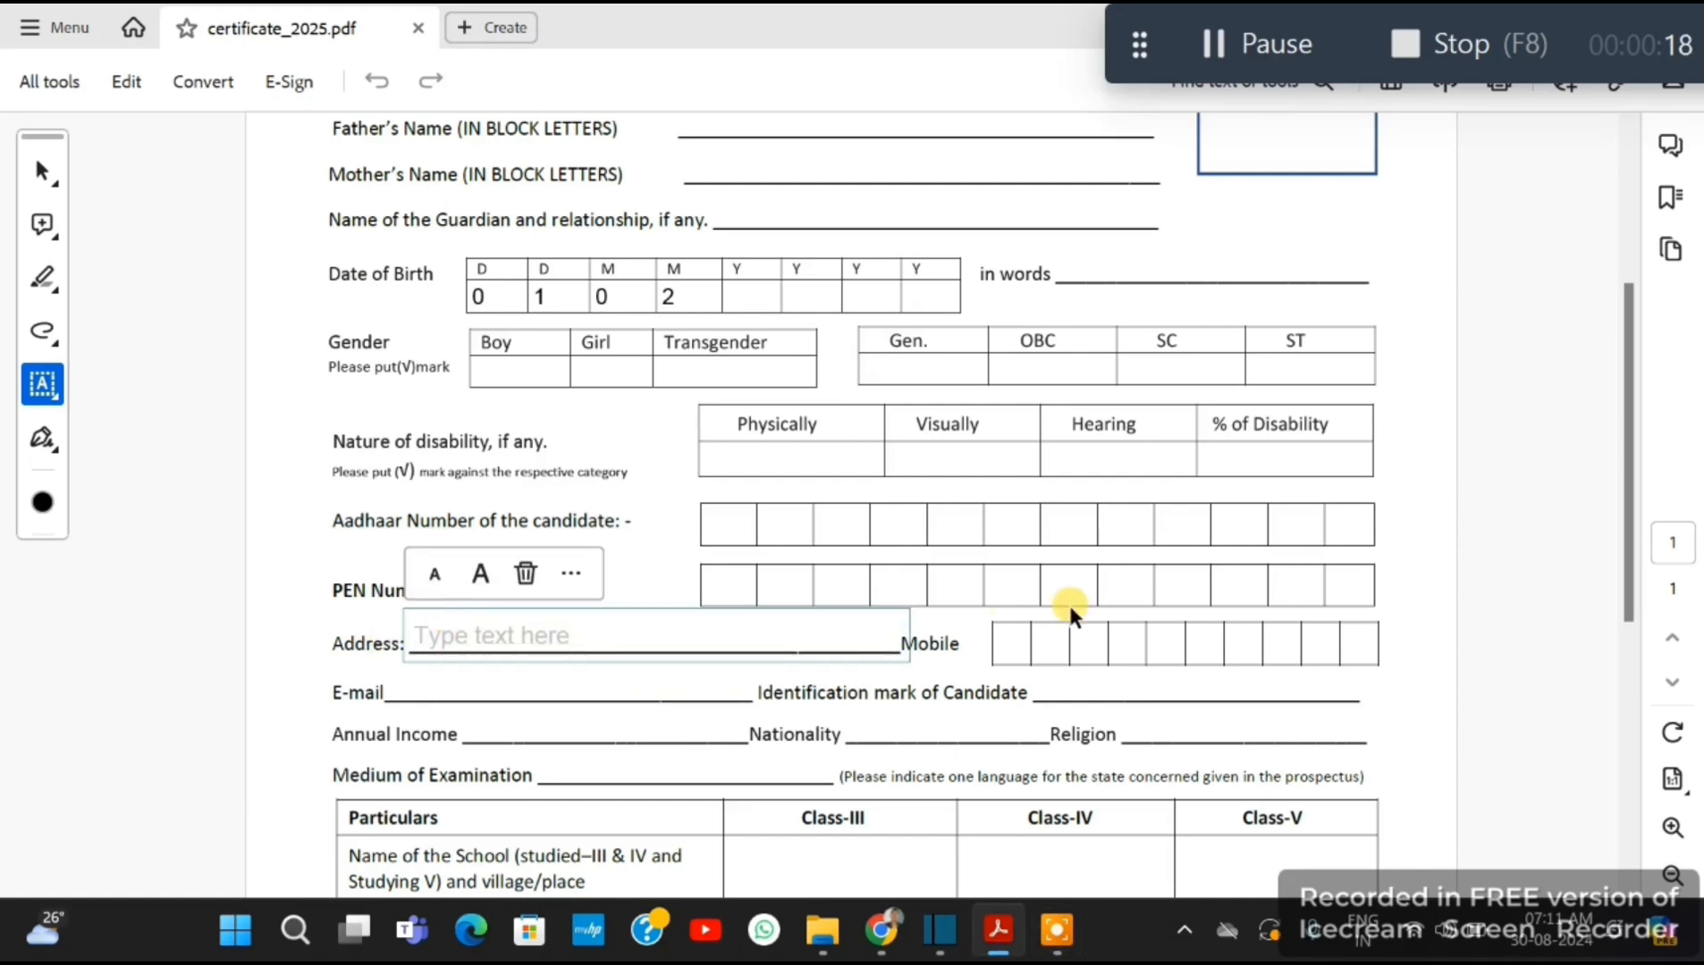
{"action": "left_click", "coordinate": [955, 645]}
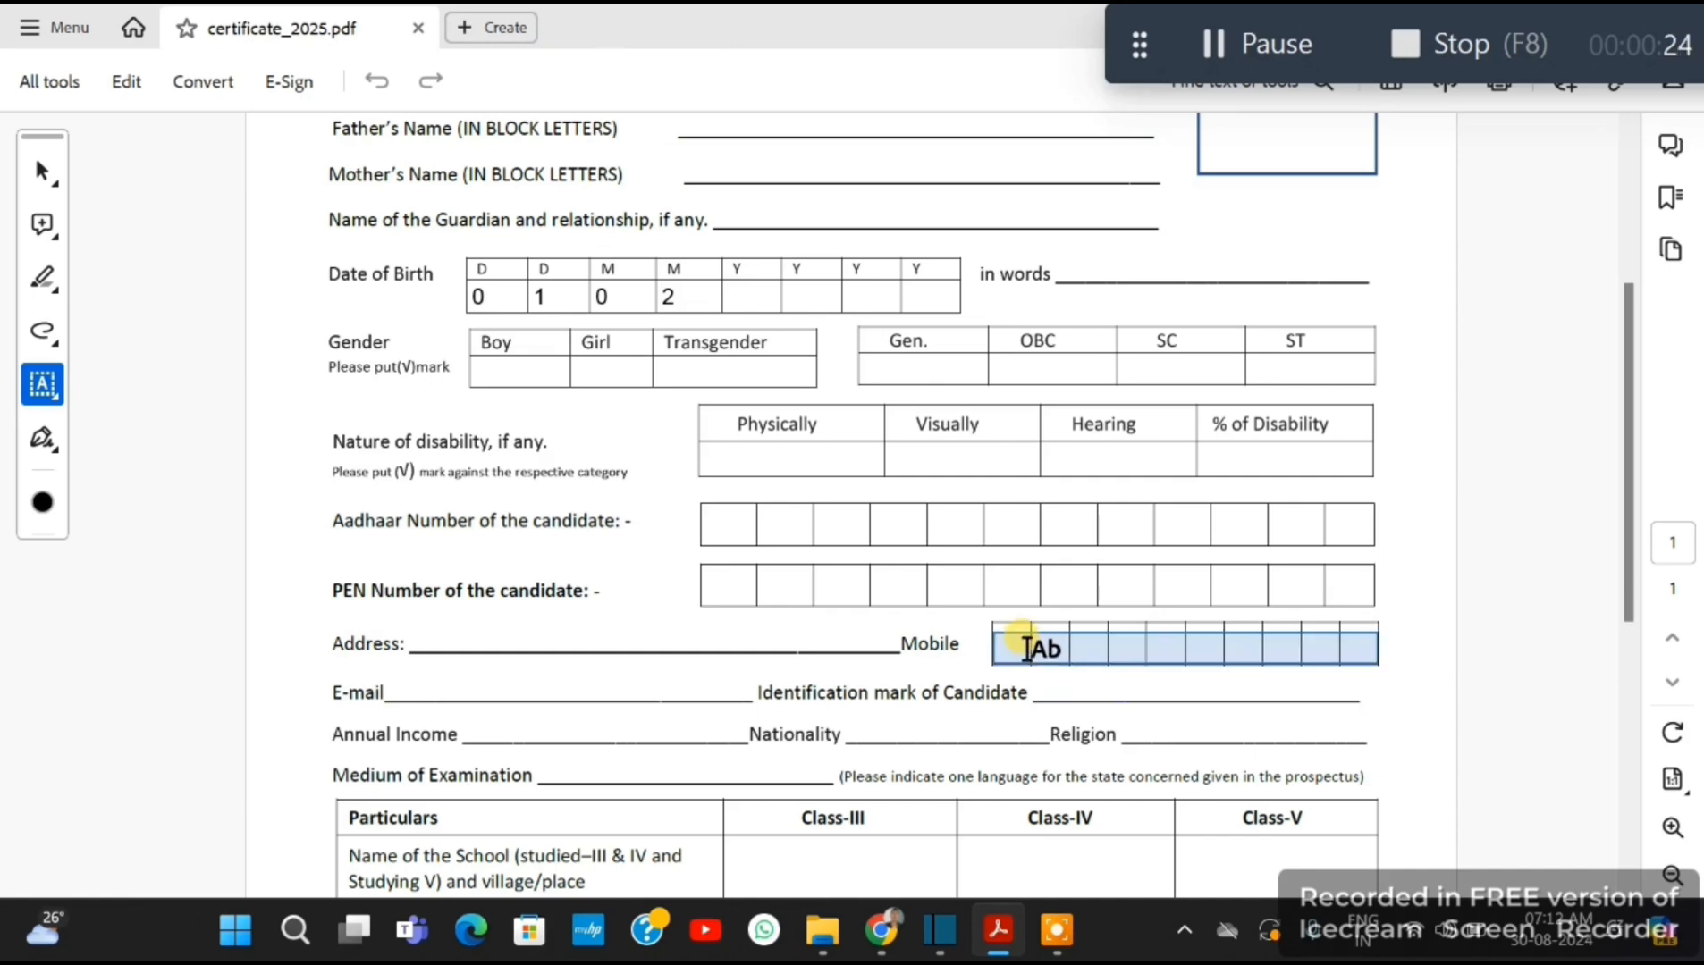
{"action": "left_click", "coordinate": [428, 686]}
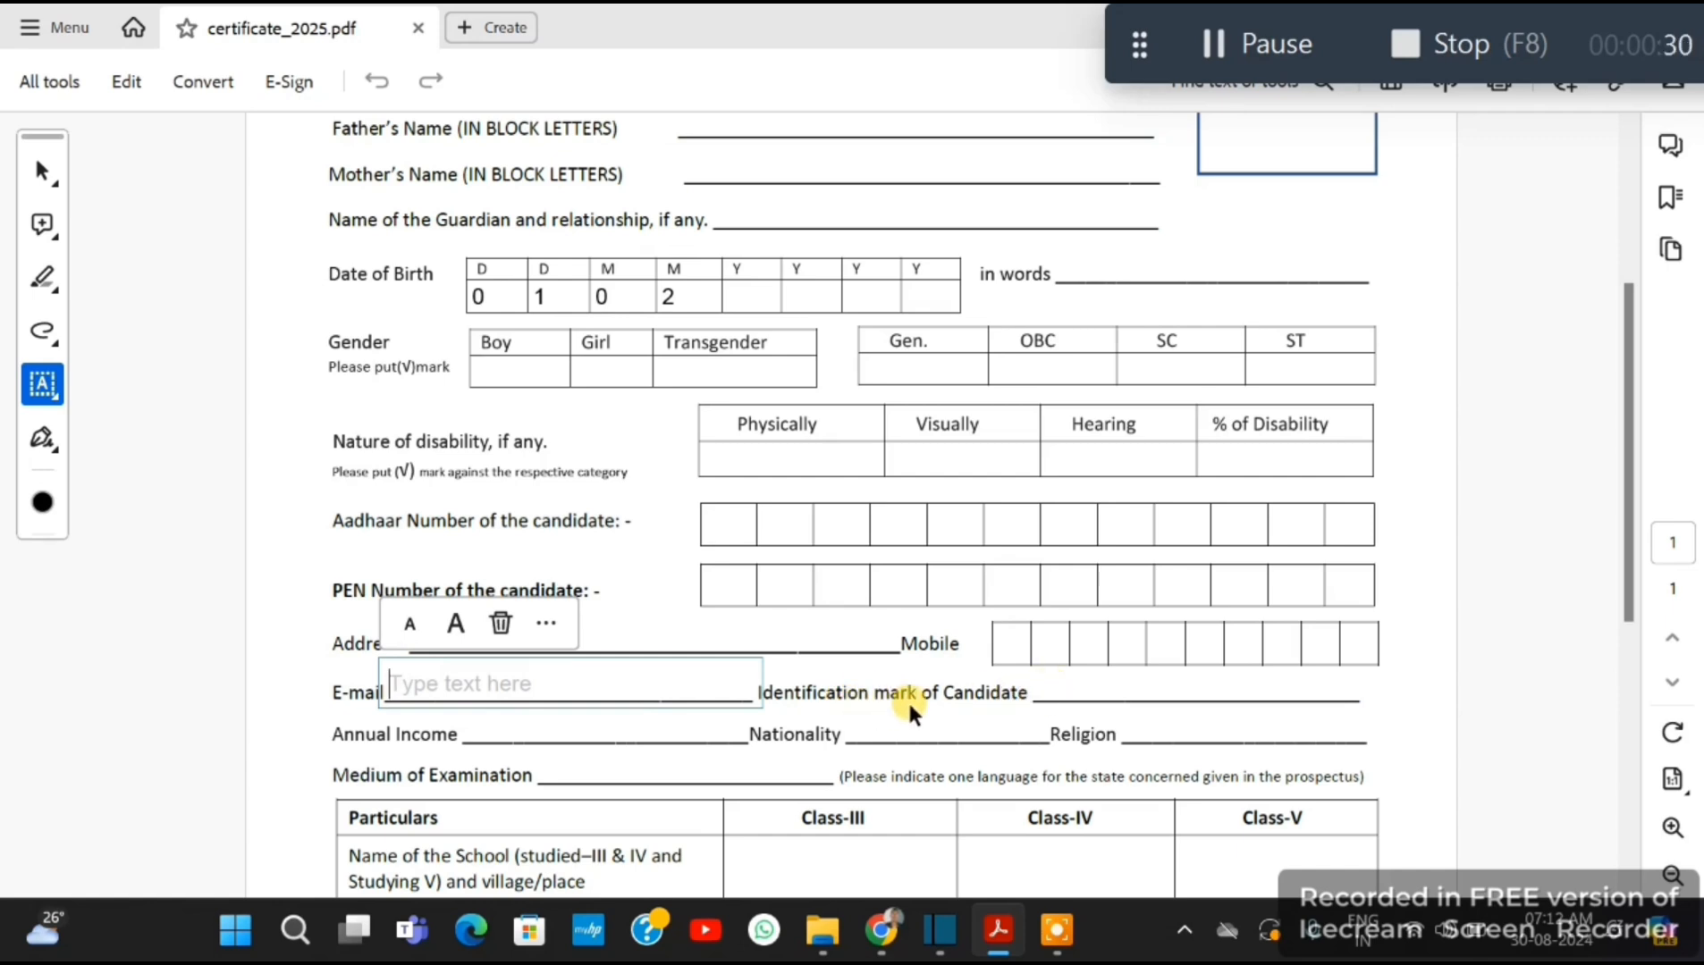
{"action": "left_click", "coordinate": [1071, 688]}
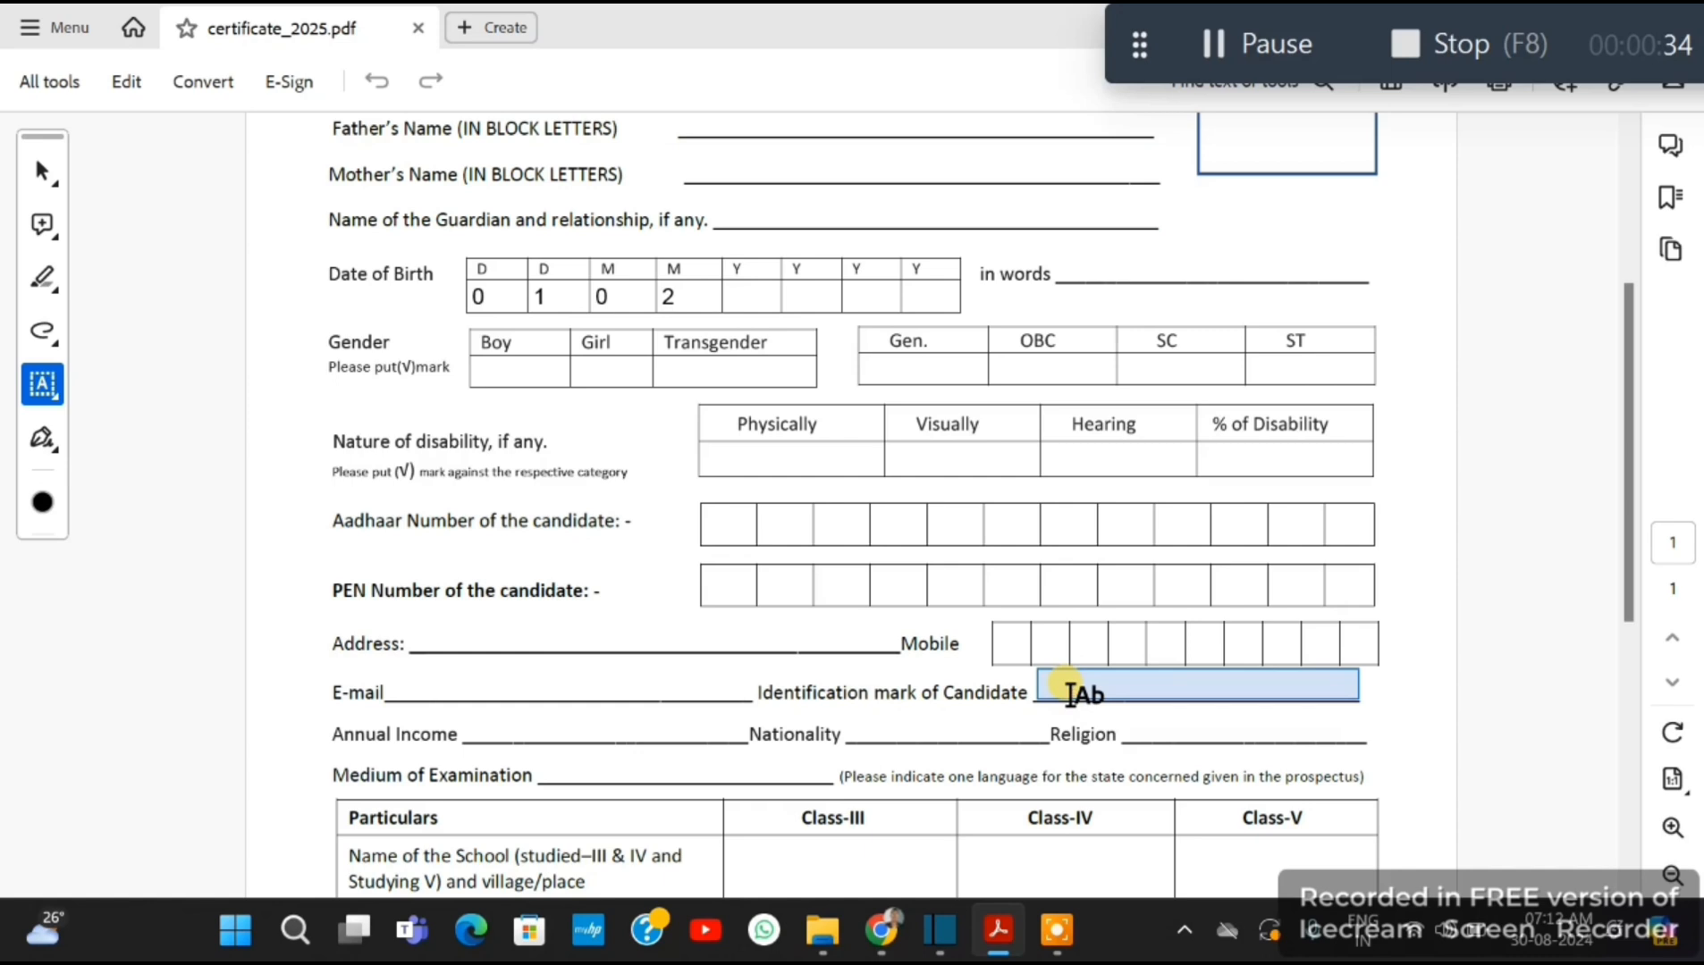
{"action": "left_click", "coordinate": [469, 734]}
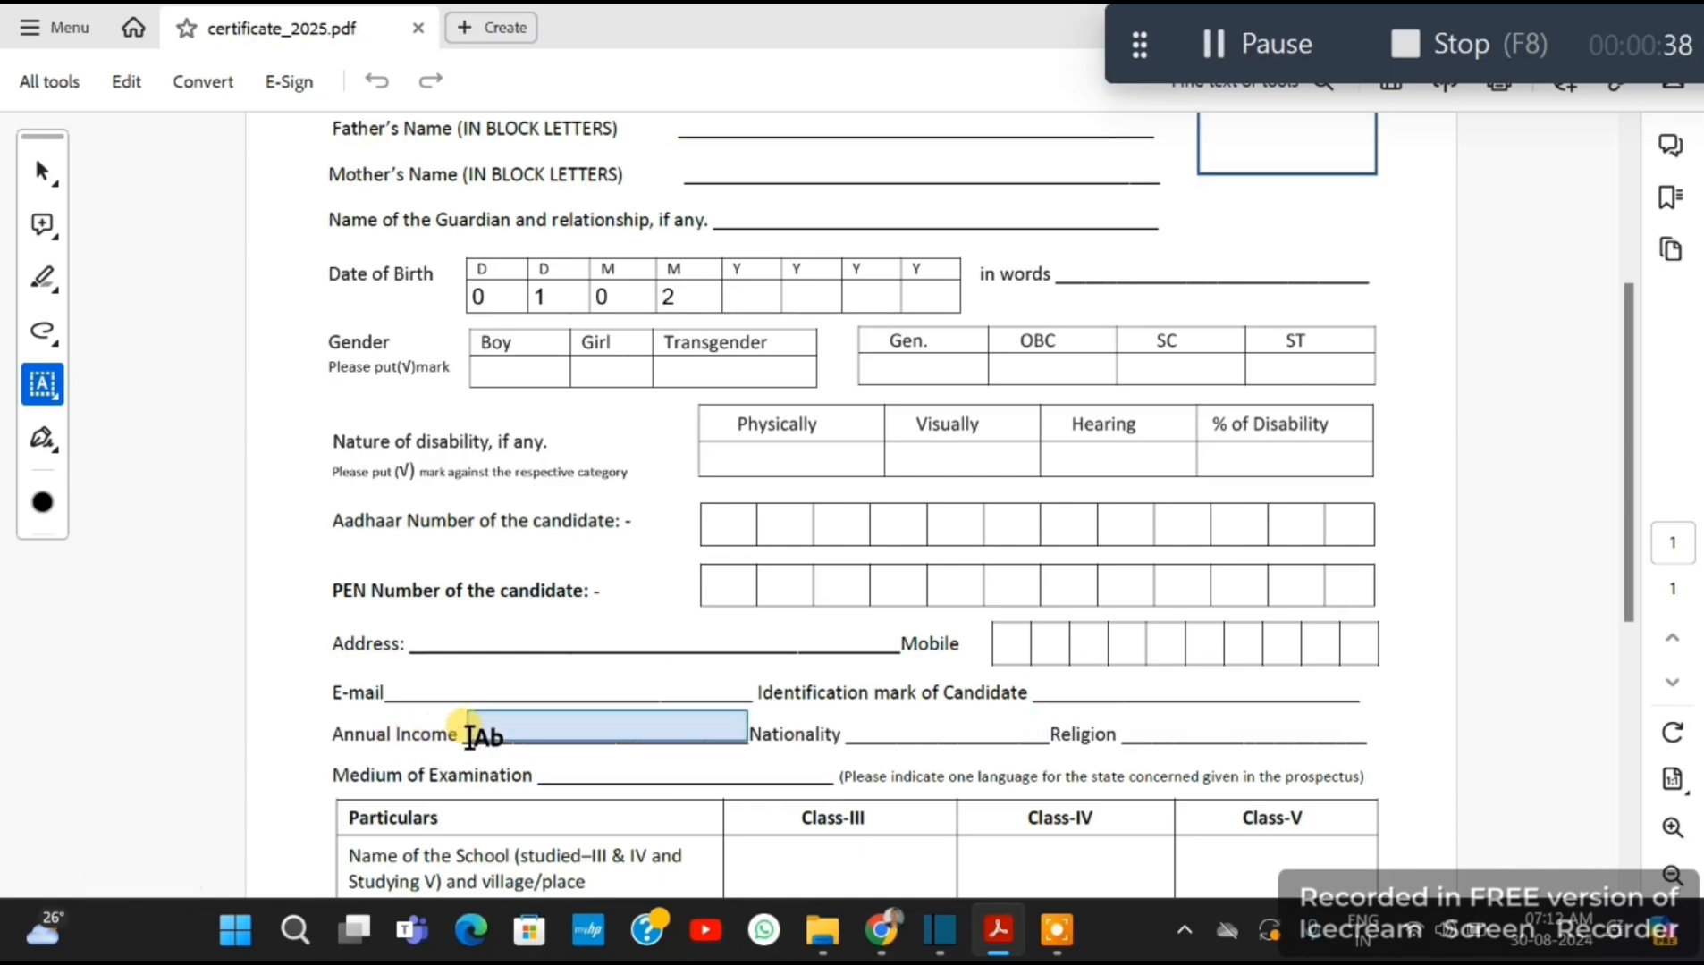
{"action": "left_click", "coordinate": [468, 733]}
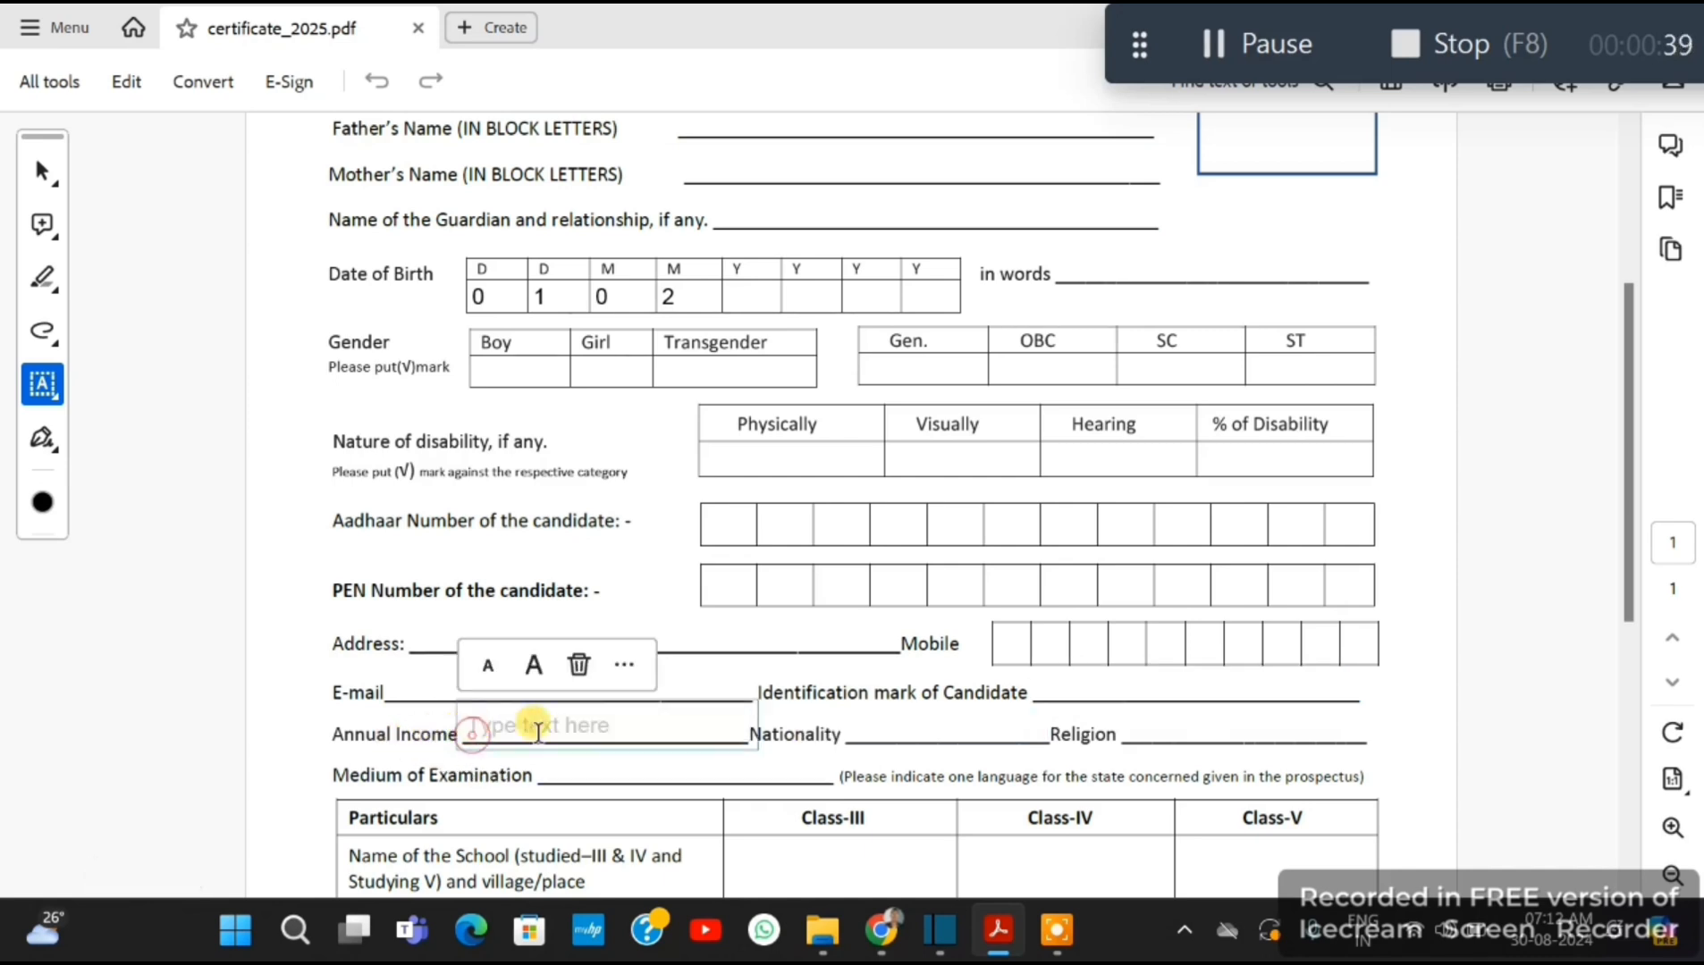
{"action": "left_click", "coordinate": [887, 728]}
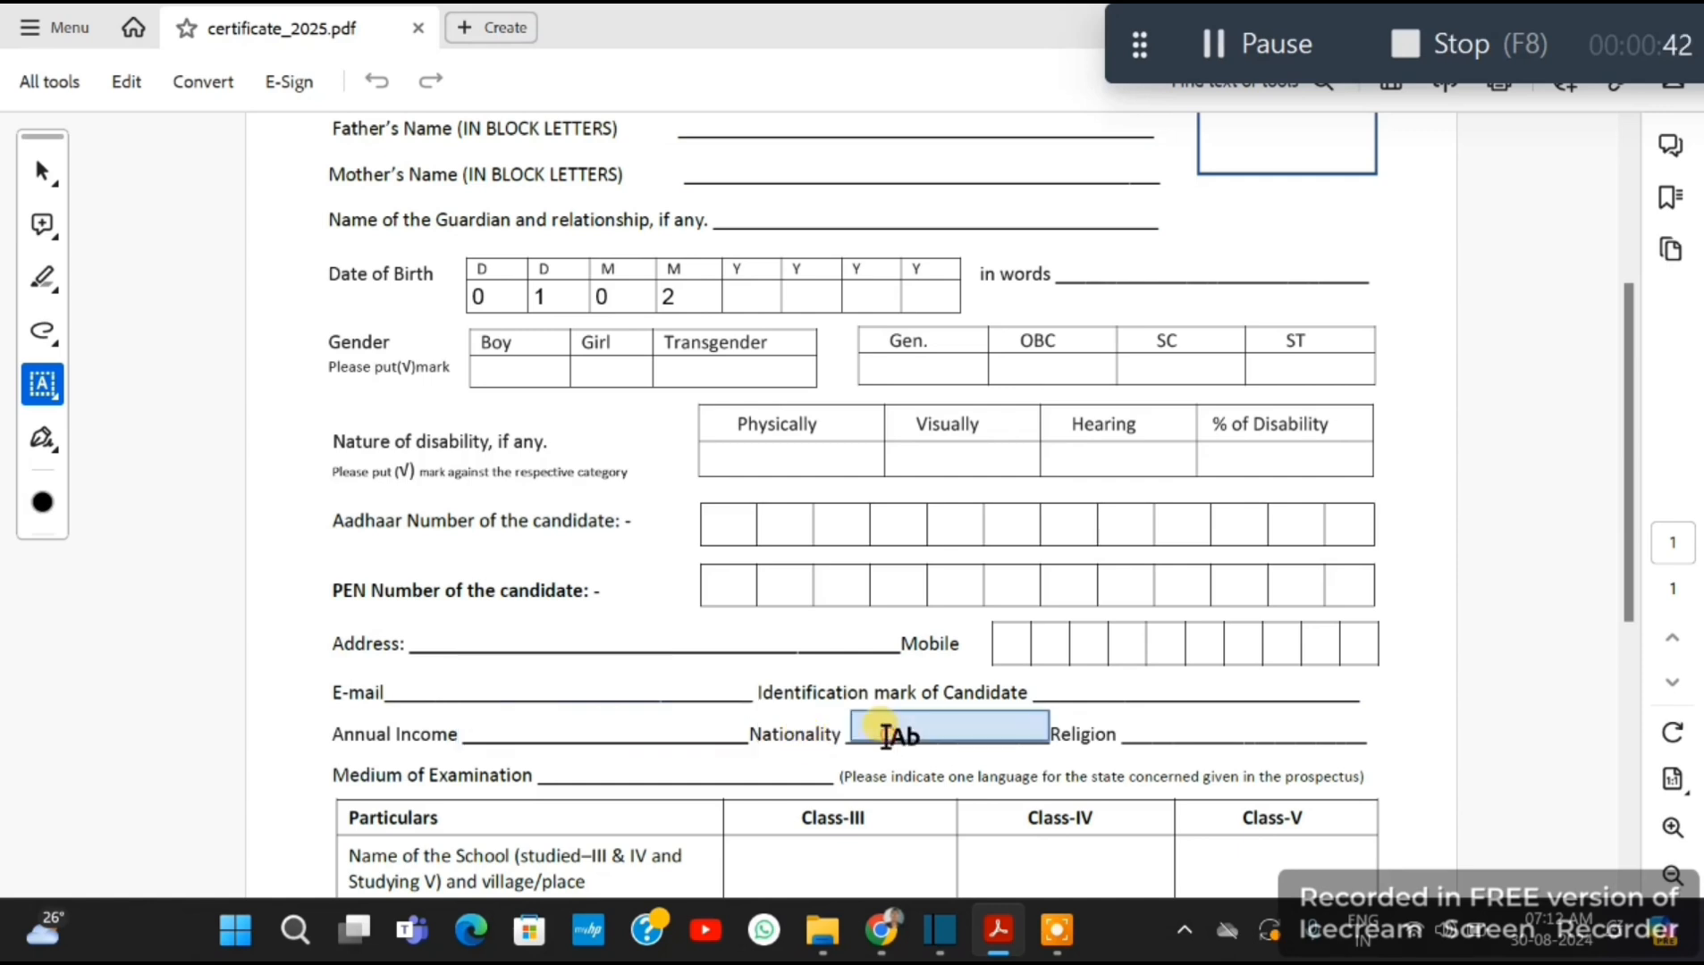
{"action": "left_click", "coordinate": [1131, 740]}
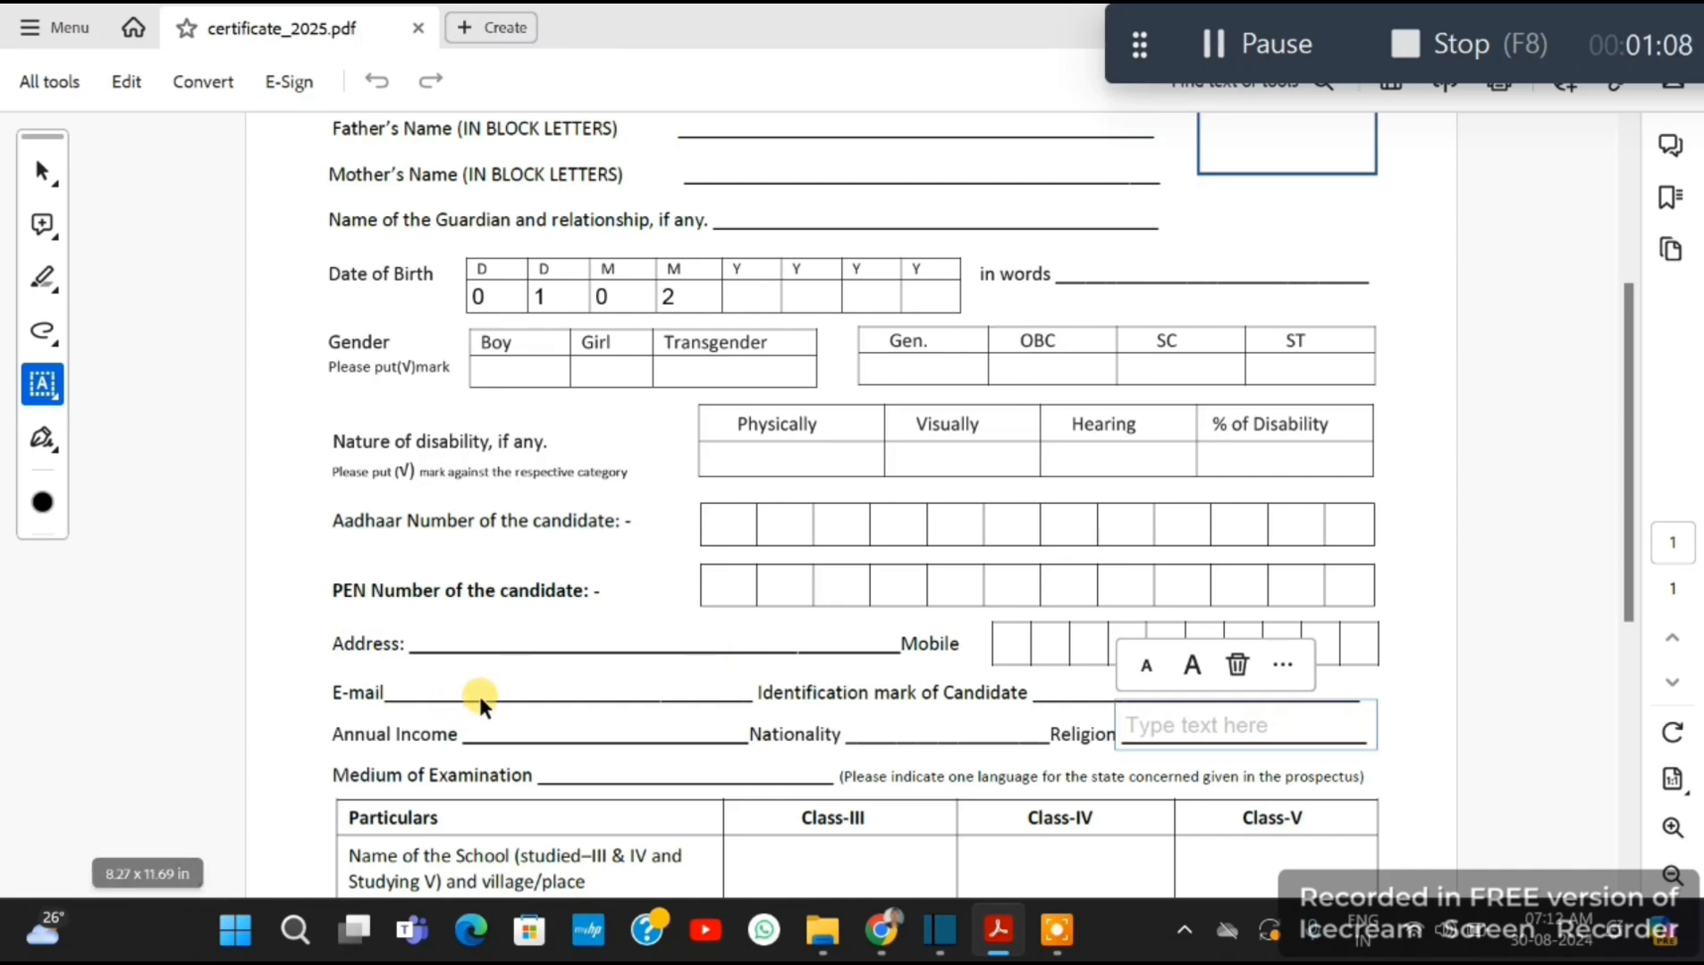
Examine the Class III to V particulars table, covering school name, location, and months and years of joining and passing.
{"action": "scroll", "coordinate": [478, 692], "scroll_direction": "down", "scroll_amount": 3}
{"action": "scroll", "coordinate": [488, 730], "scroll_direction": "down", "scroll_amount": 4}
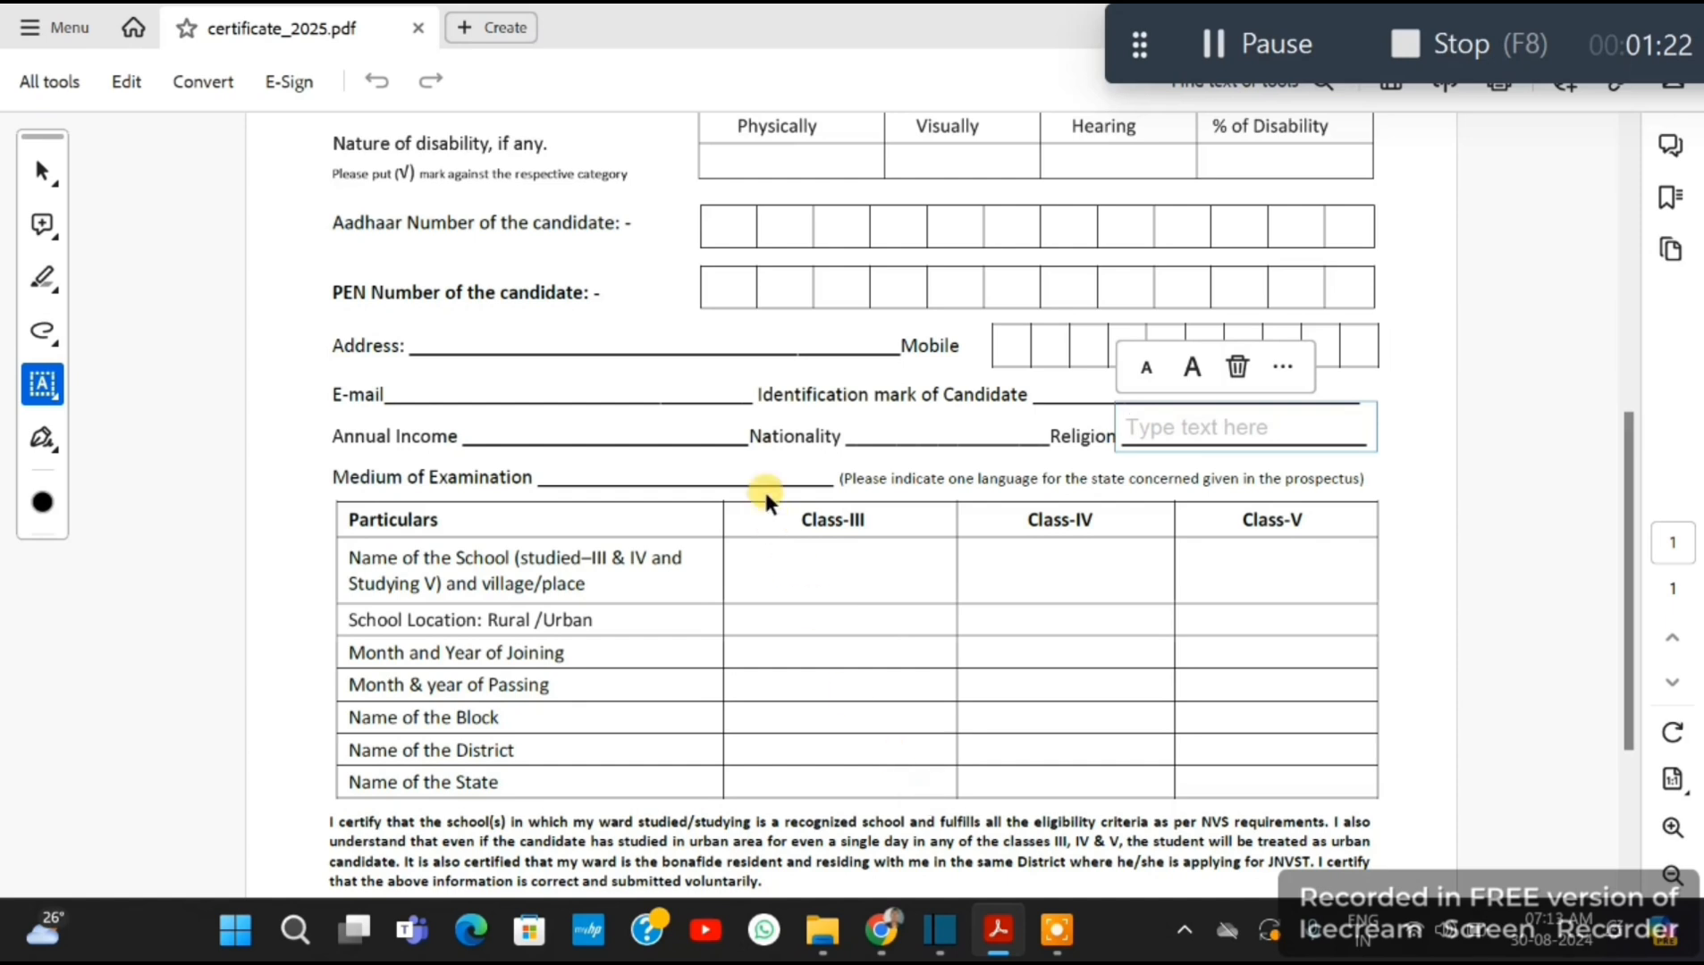
{"action": "left_click", "coordinate": [1019, 556]}
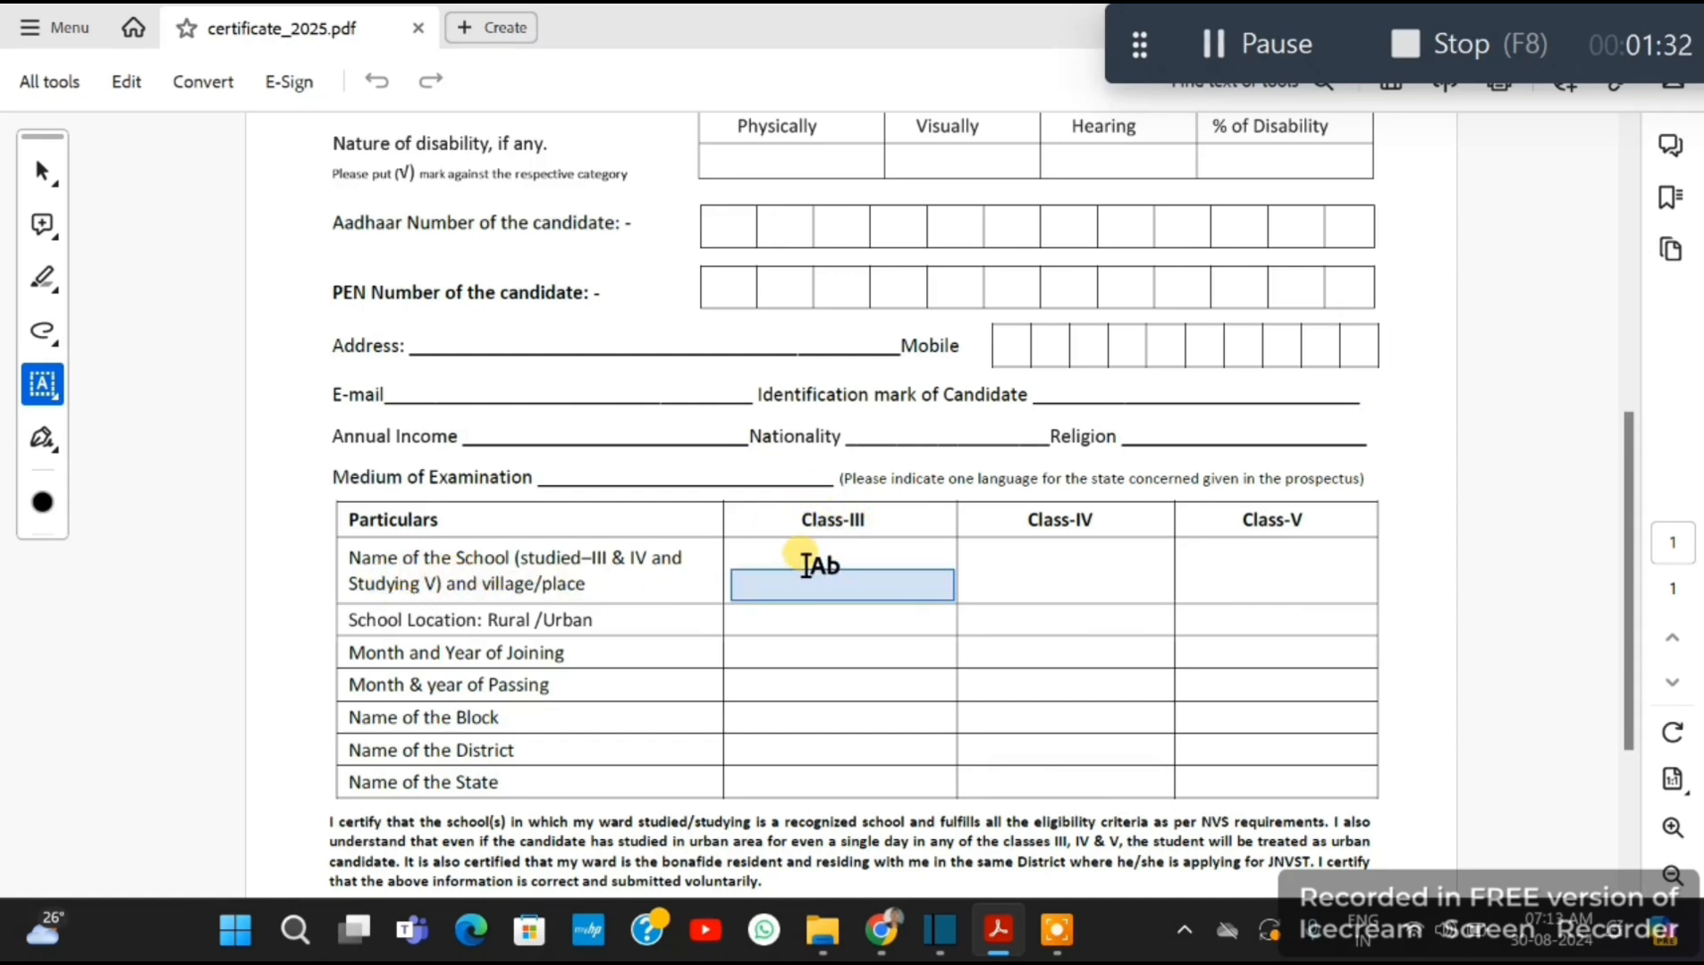
{"action": "left_click", "coordinate": [806, 565]}
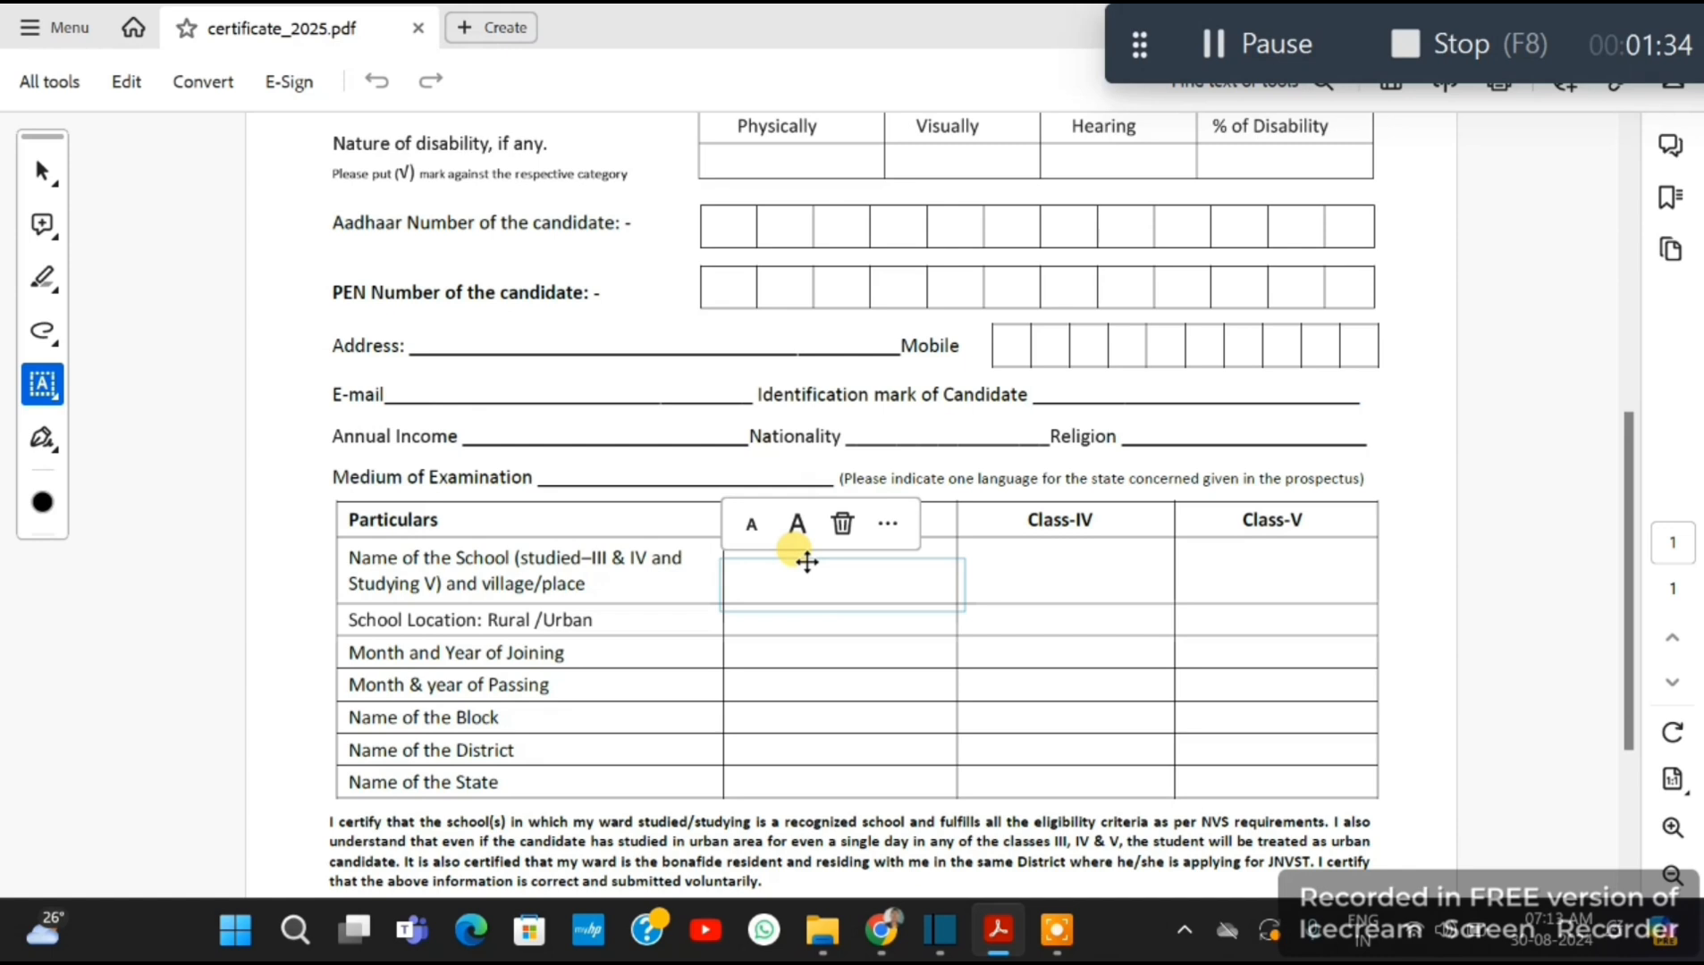
{"action": "left_click", "coordinate": [770, 615]}
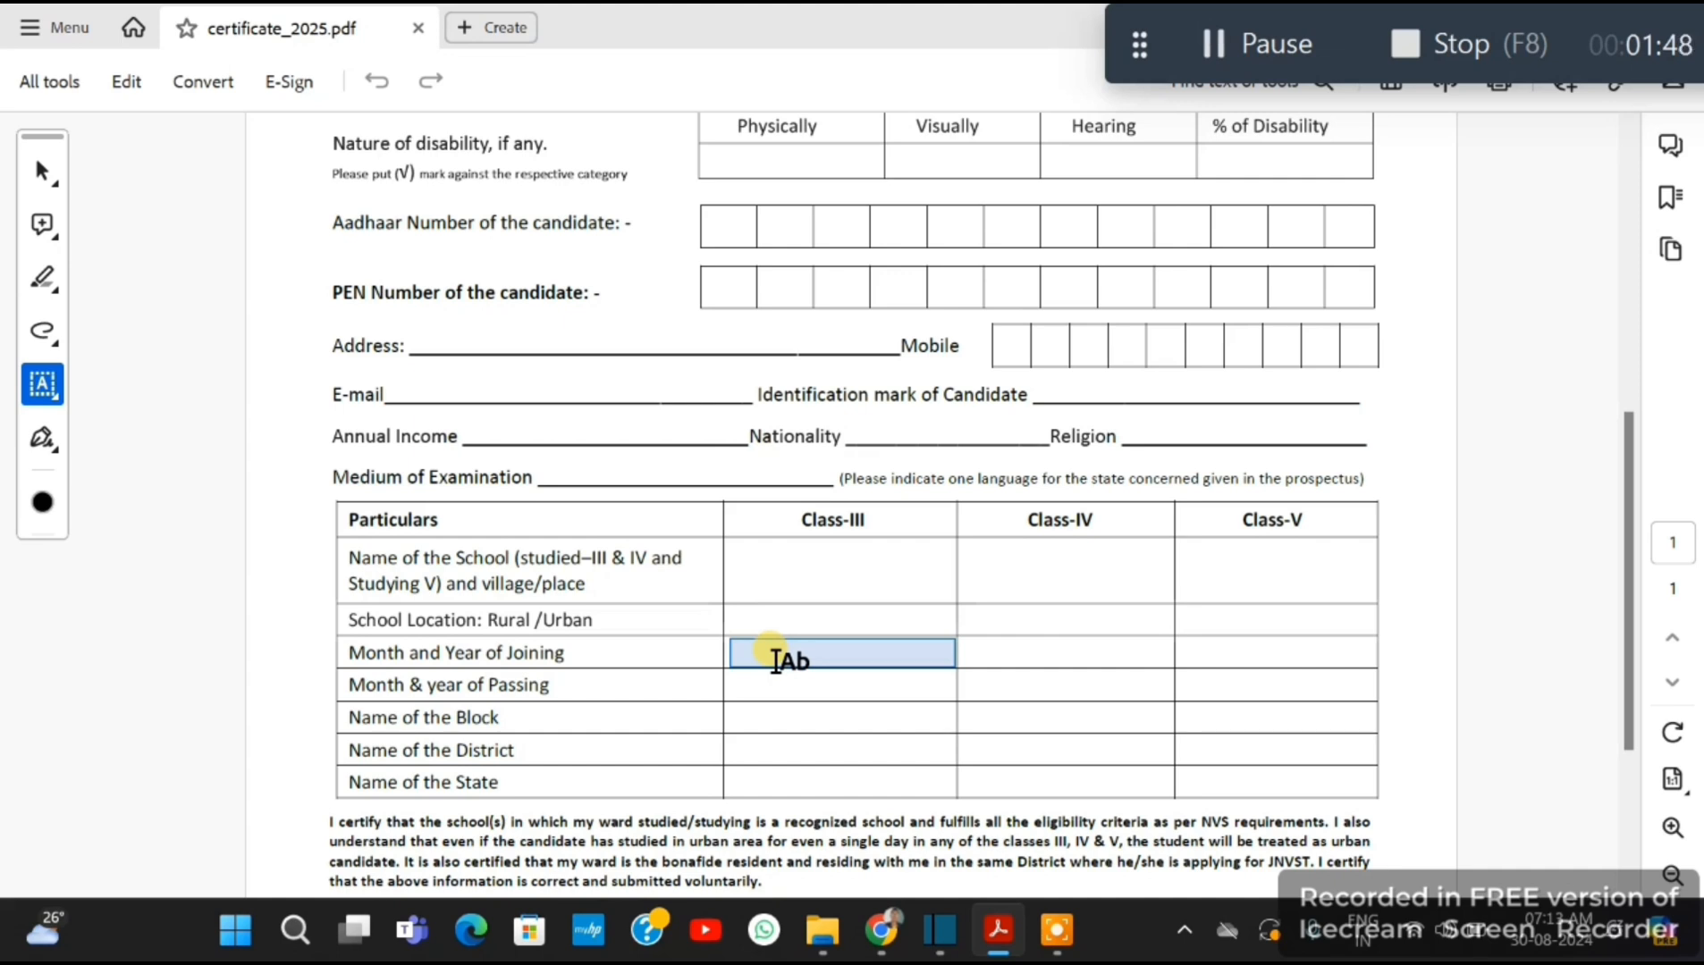
{"action": "left_click", "coordinate": [775, 659]}
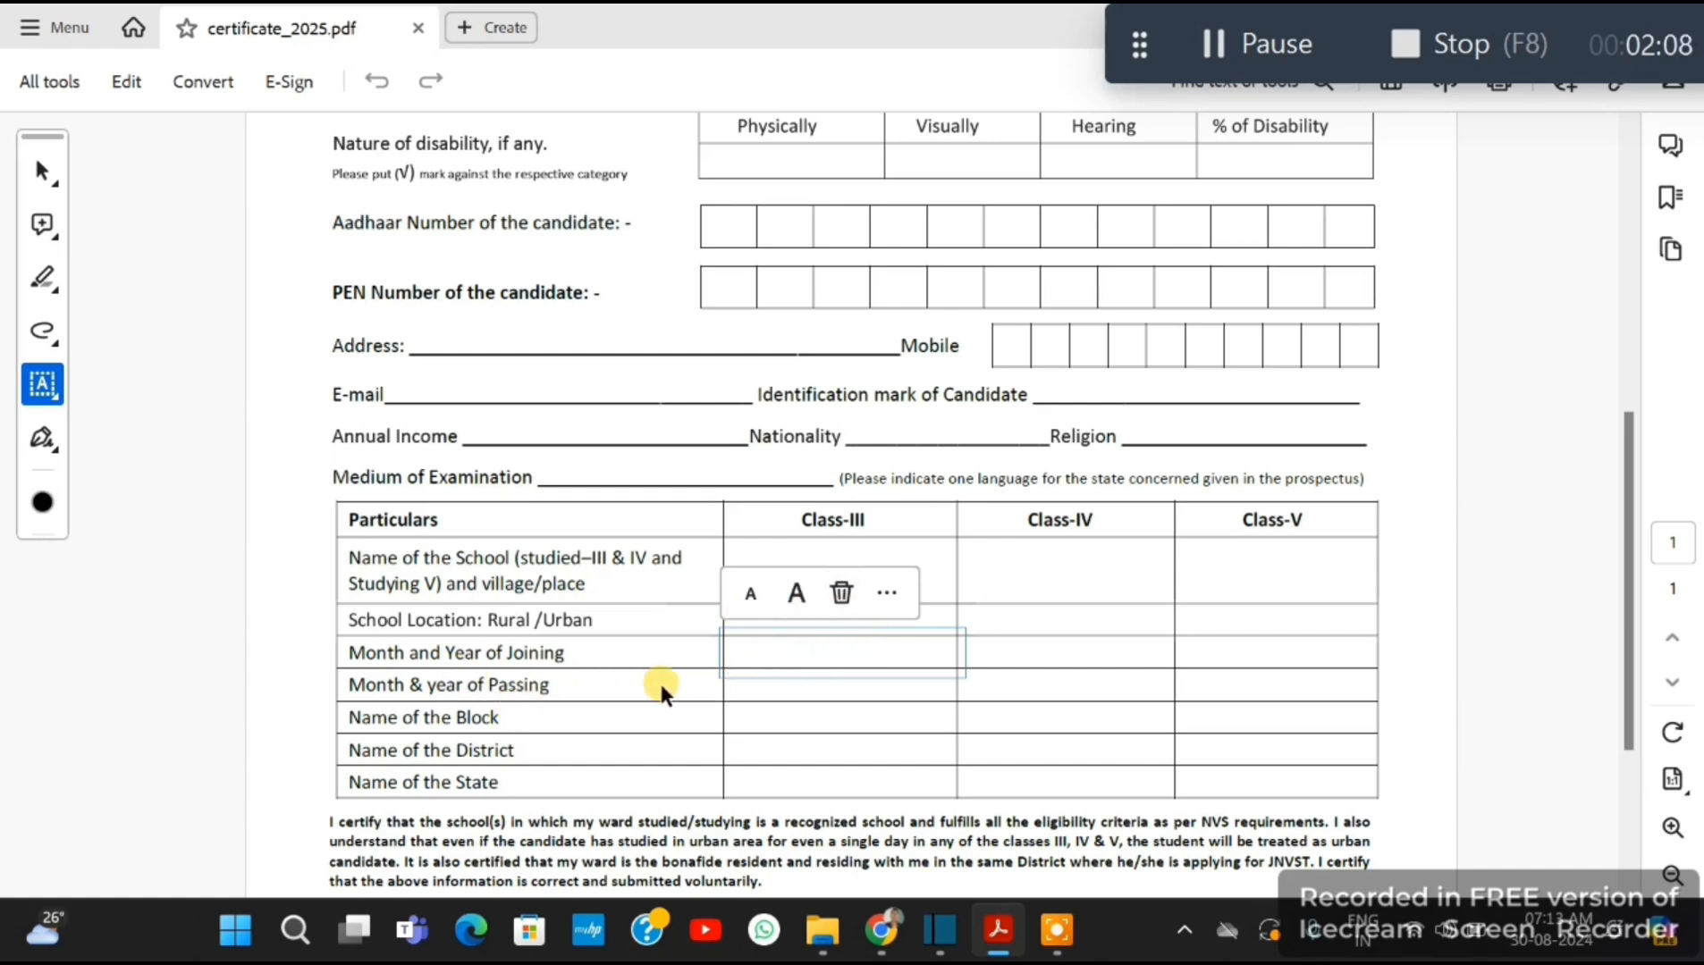
{"action": "left_click", "coordinate": [769, 689]}
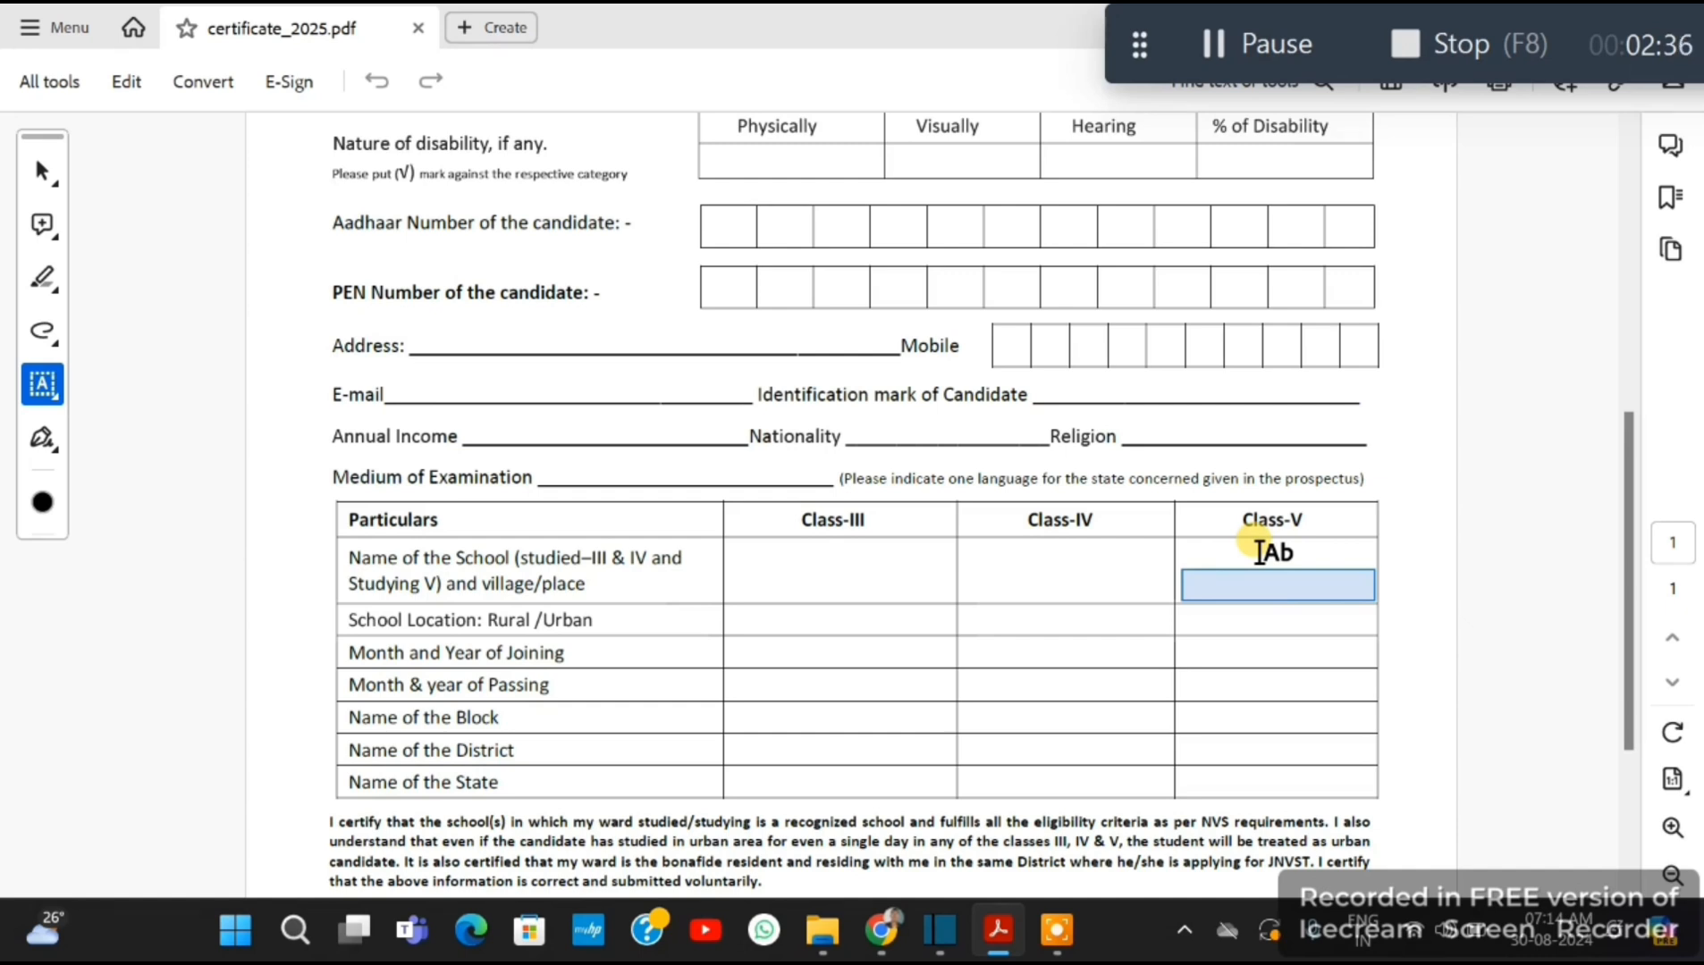
Examine the parent's declaration and the signature areas for the candidate, parent and head master.
{"action": "scroll", "coordinate": [1055, 675], "scroll_direction": "down", "scroll_amount": 1}
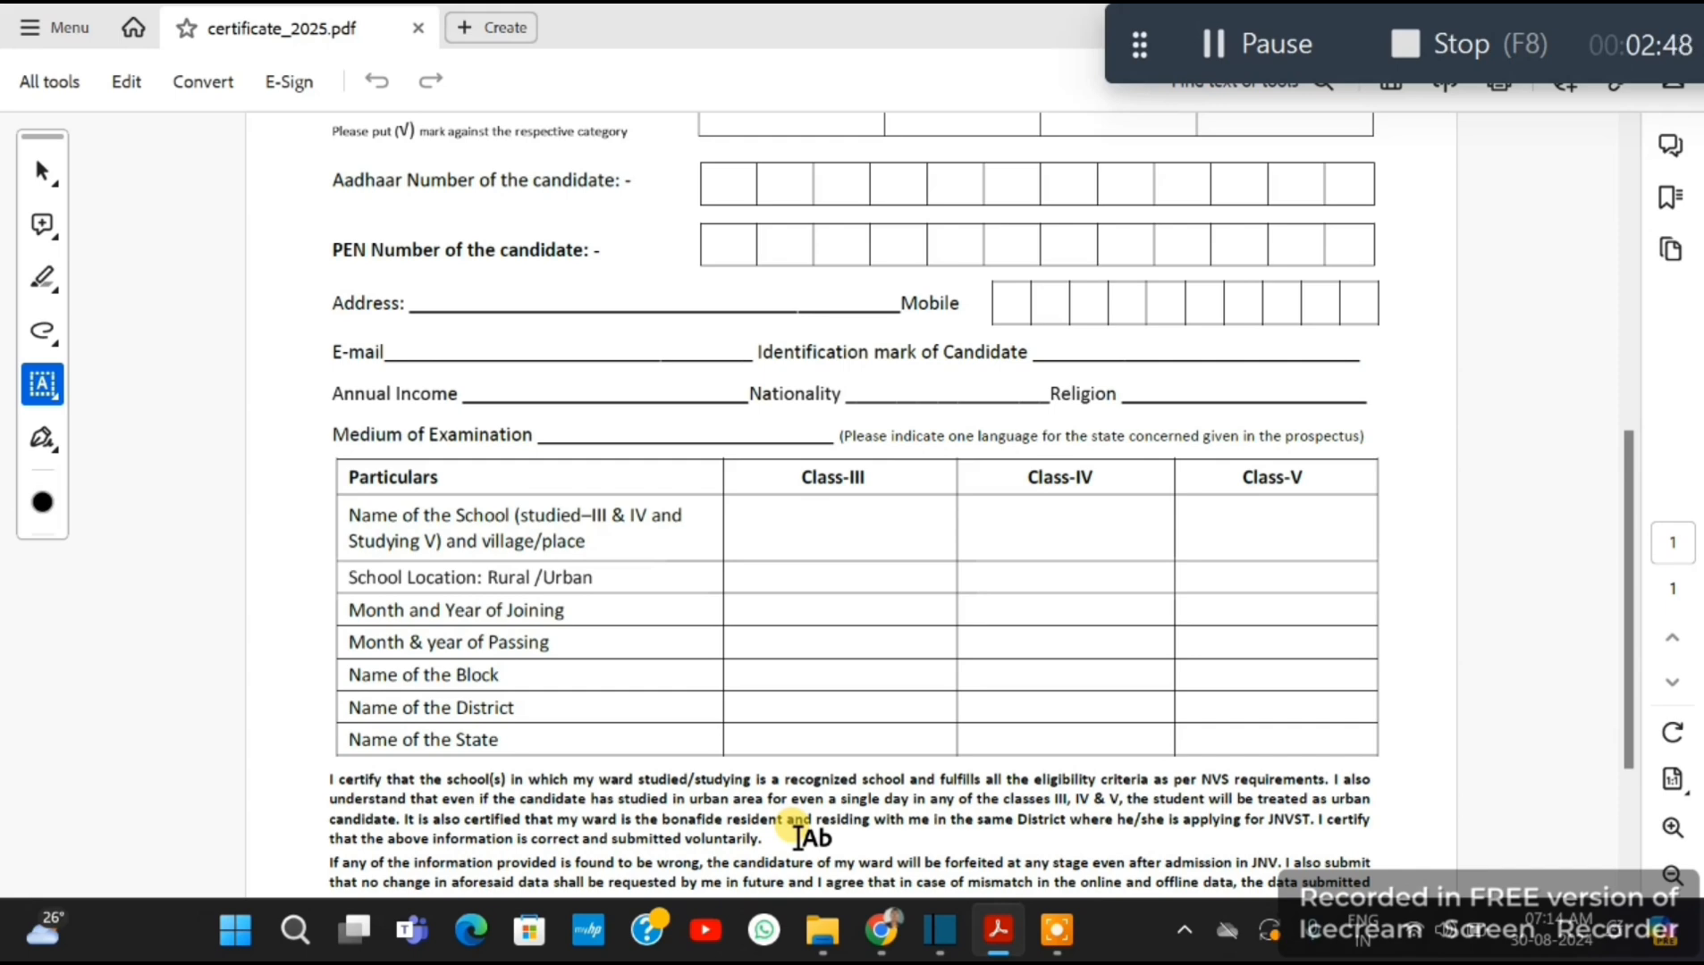
{"action": "scroll", "coordinate": [920, 640], "scroll_direction": "down", "scroll_amount": 1}
{"action": "scroll", "coordinate": [1019, 529], "scroll_direction": "up", "scroll_amount": 3}
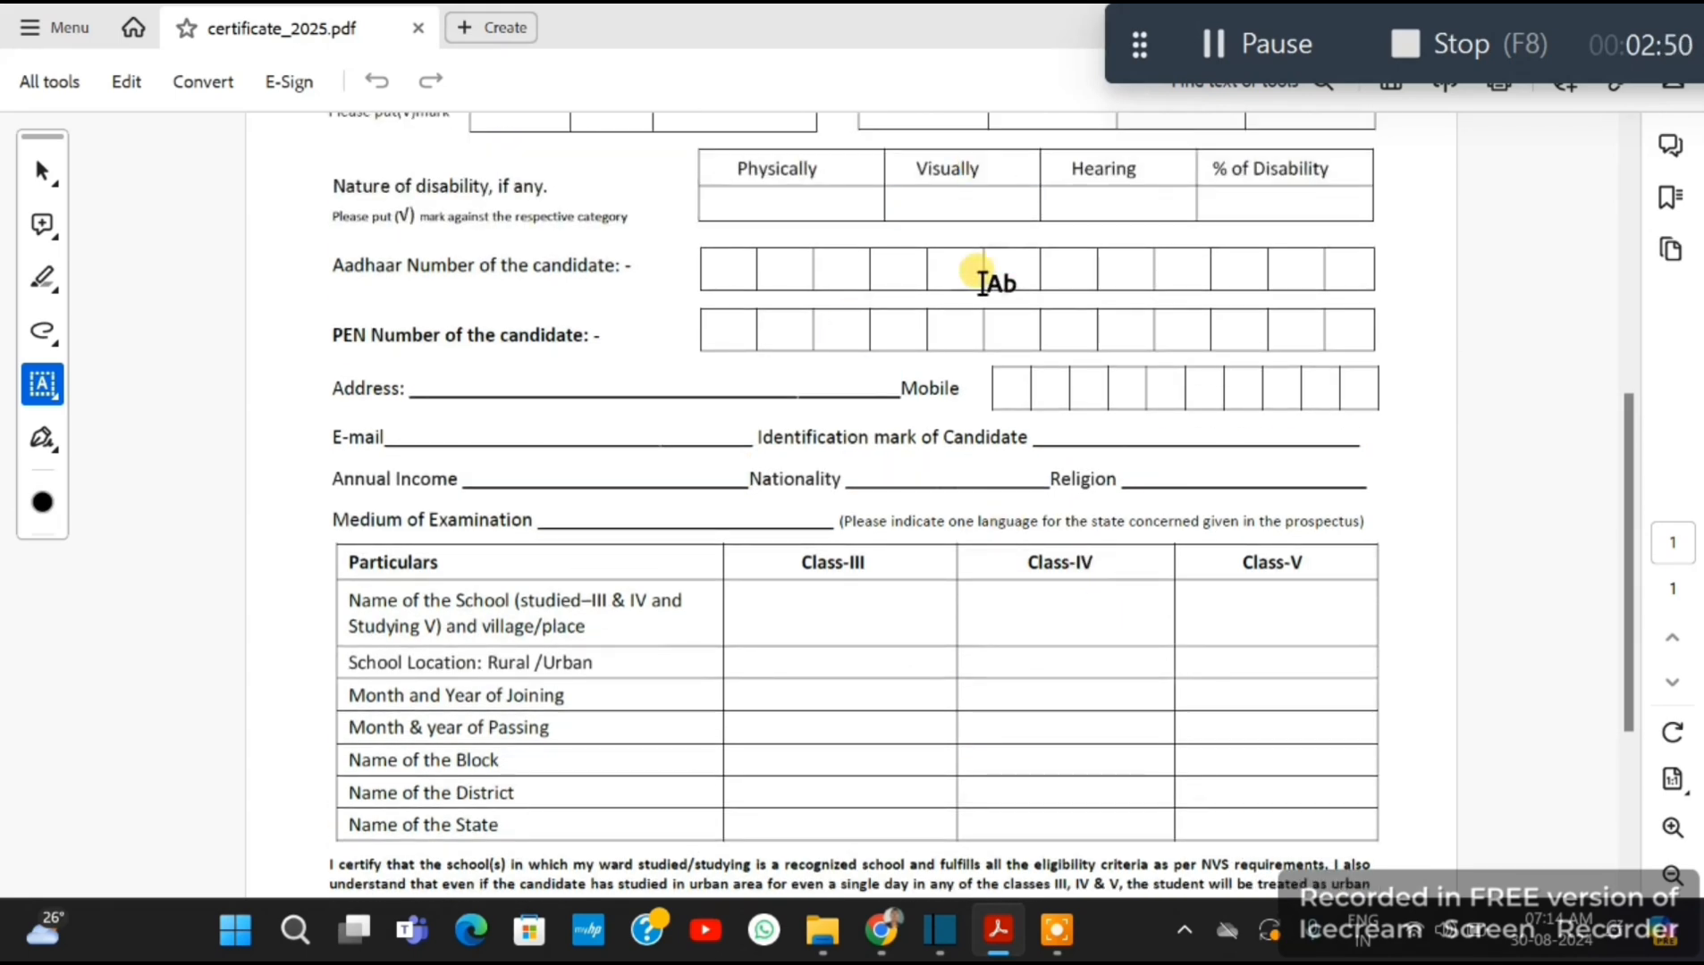
{"action": "scroll", "coordinate": [974, 299], "scroll_direction": "up", "scroll_amount": 4}
{"action": "scroll", "coordinate": [961, 446], "scroll_direction": "down", "scroll_amount": 12}
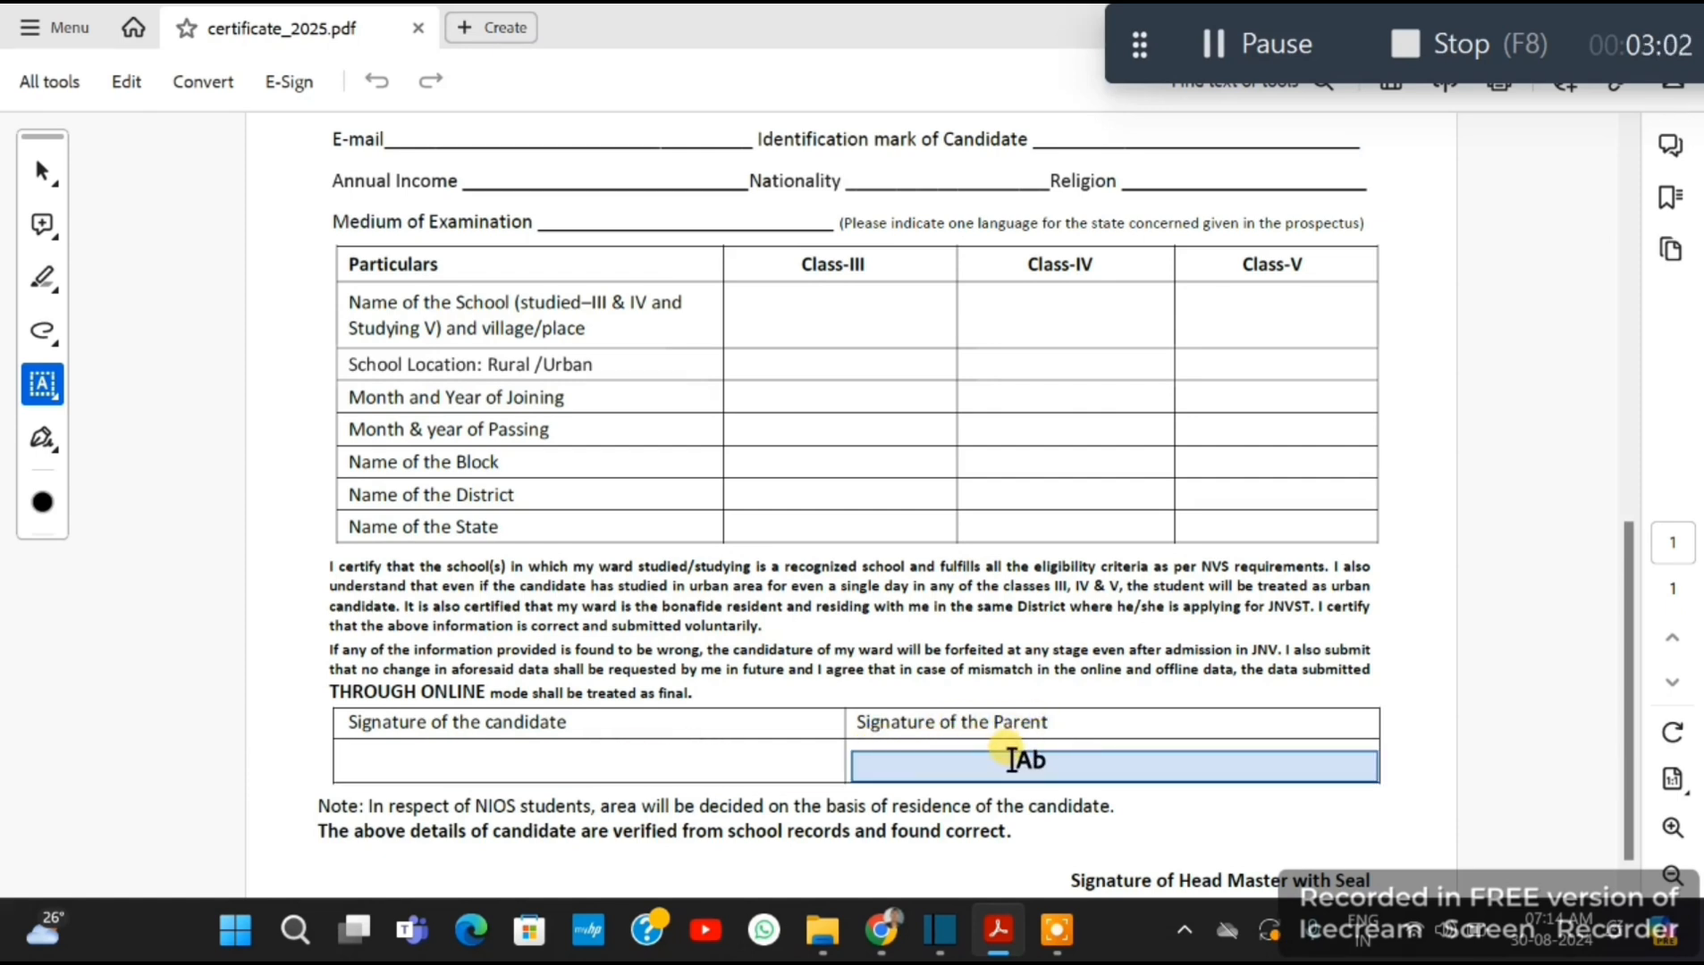
{"action": "scroll", "coordinate": [1082, 680], "scroll_direction": "down", "scroll_amount": 1}
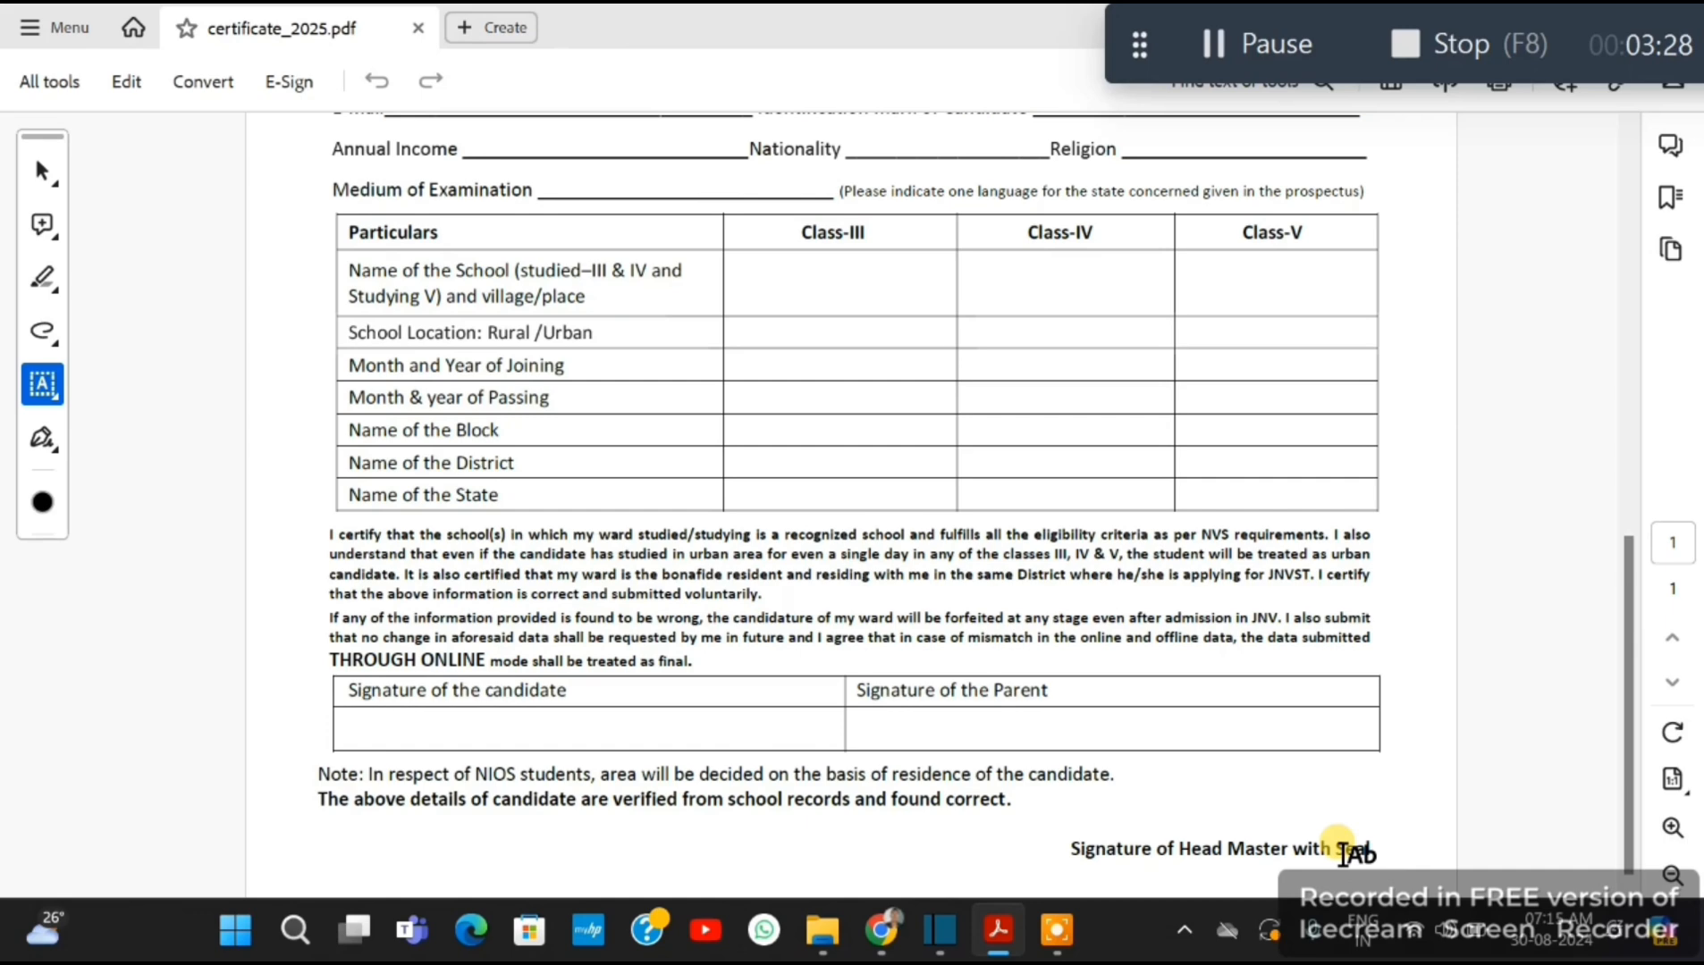
Review the certificate from the signature section back up to its title.
{"action": "scroll", "coordinate": [1152, 782], "scroll_direction": "up", "scroll_amount": 7}
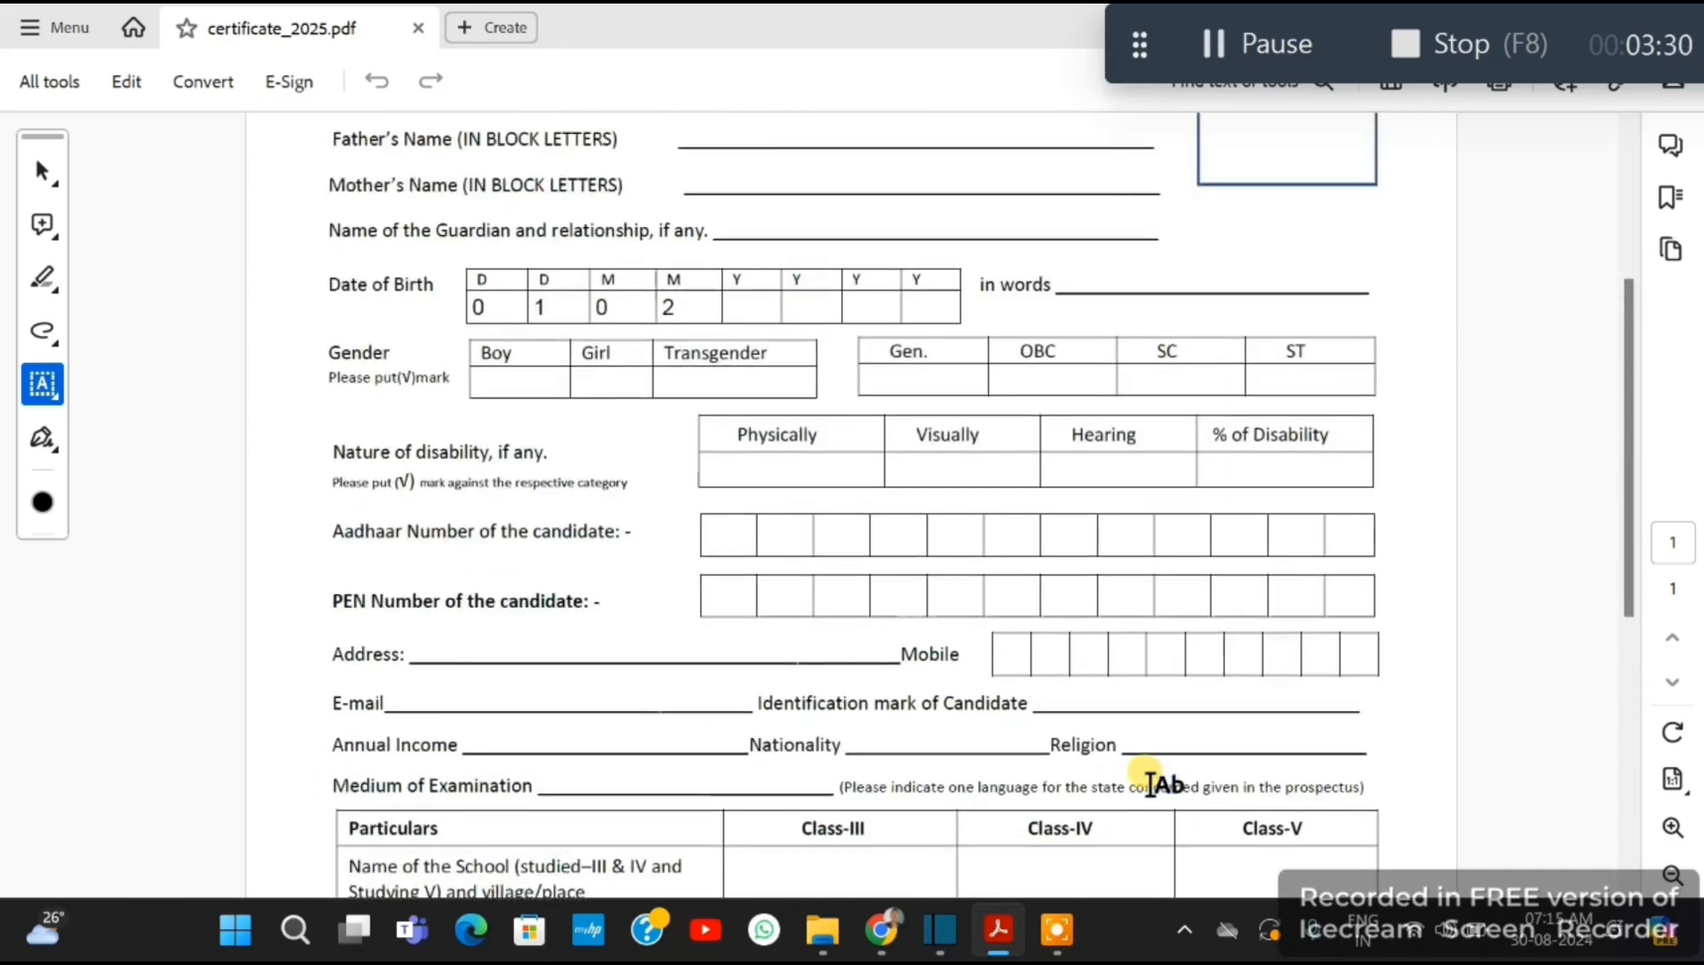
{"action": "scroll", "coordinate": [1152, 784], "scroll_direction": "up", "scroll_amount": 1}
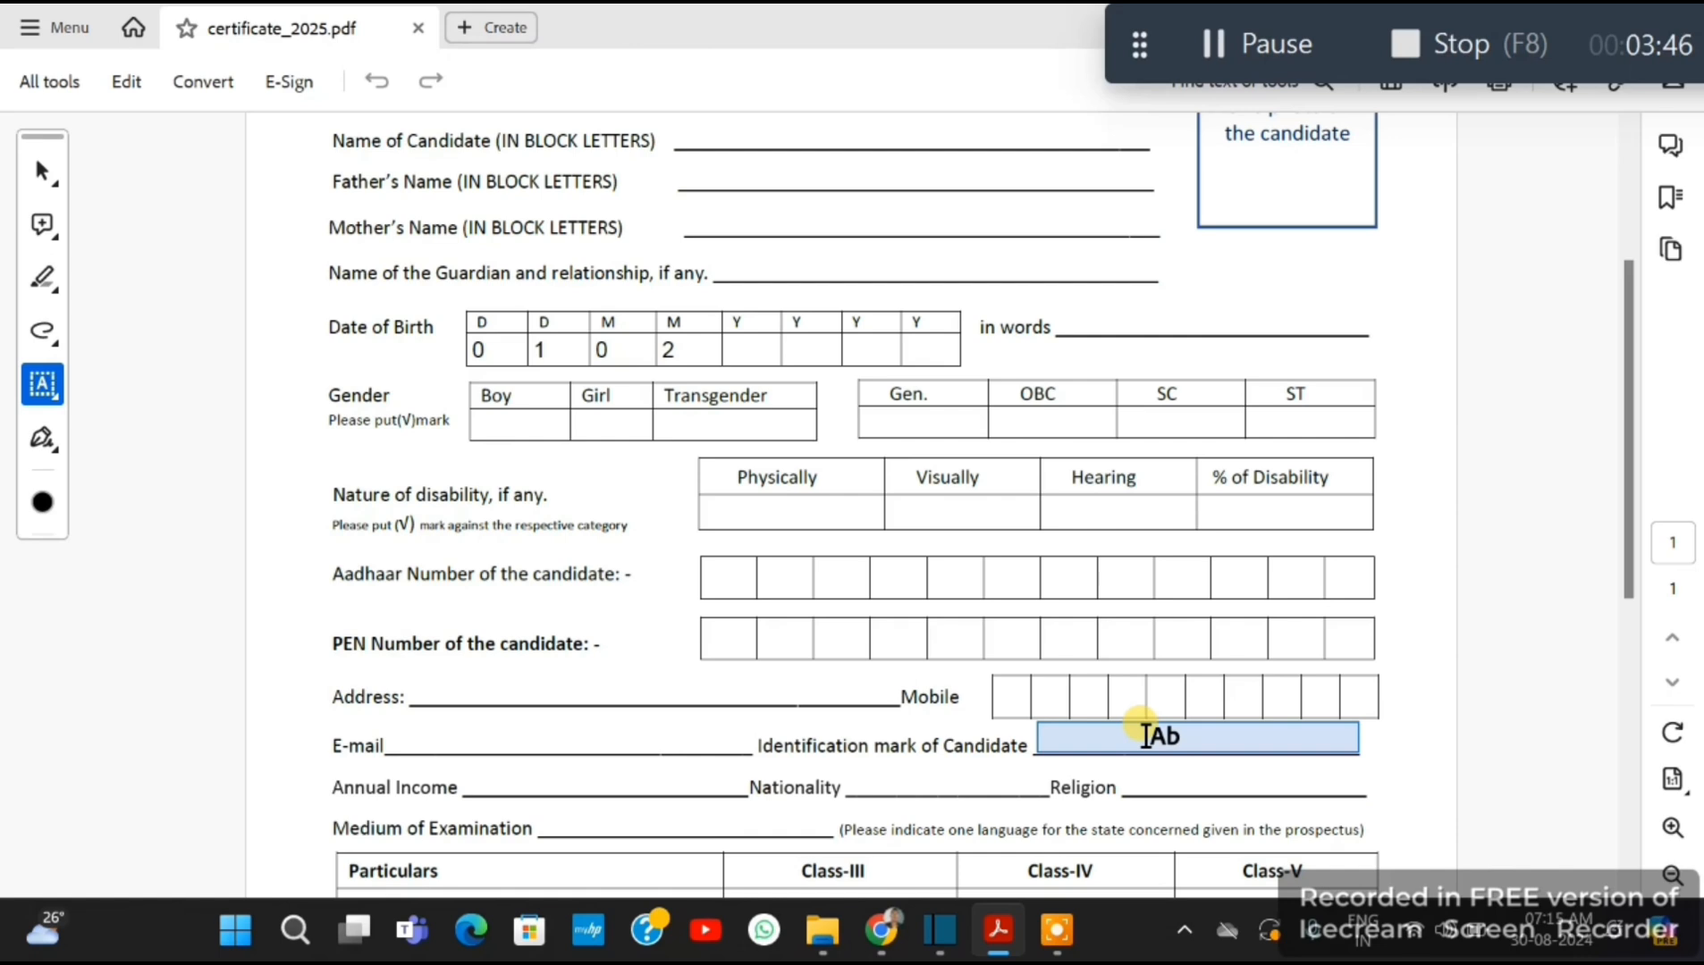
{"action": "scroll", "coordinate": [985, 657], "scroll_direction": "up", "scroll_amount": 2}
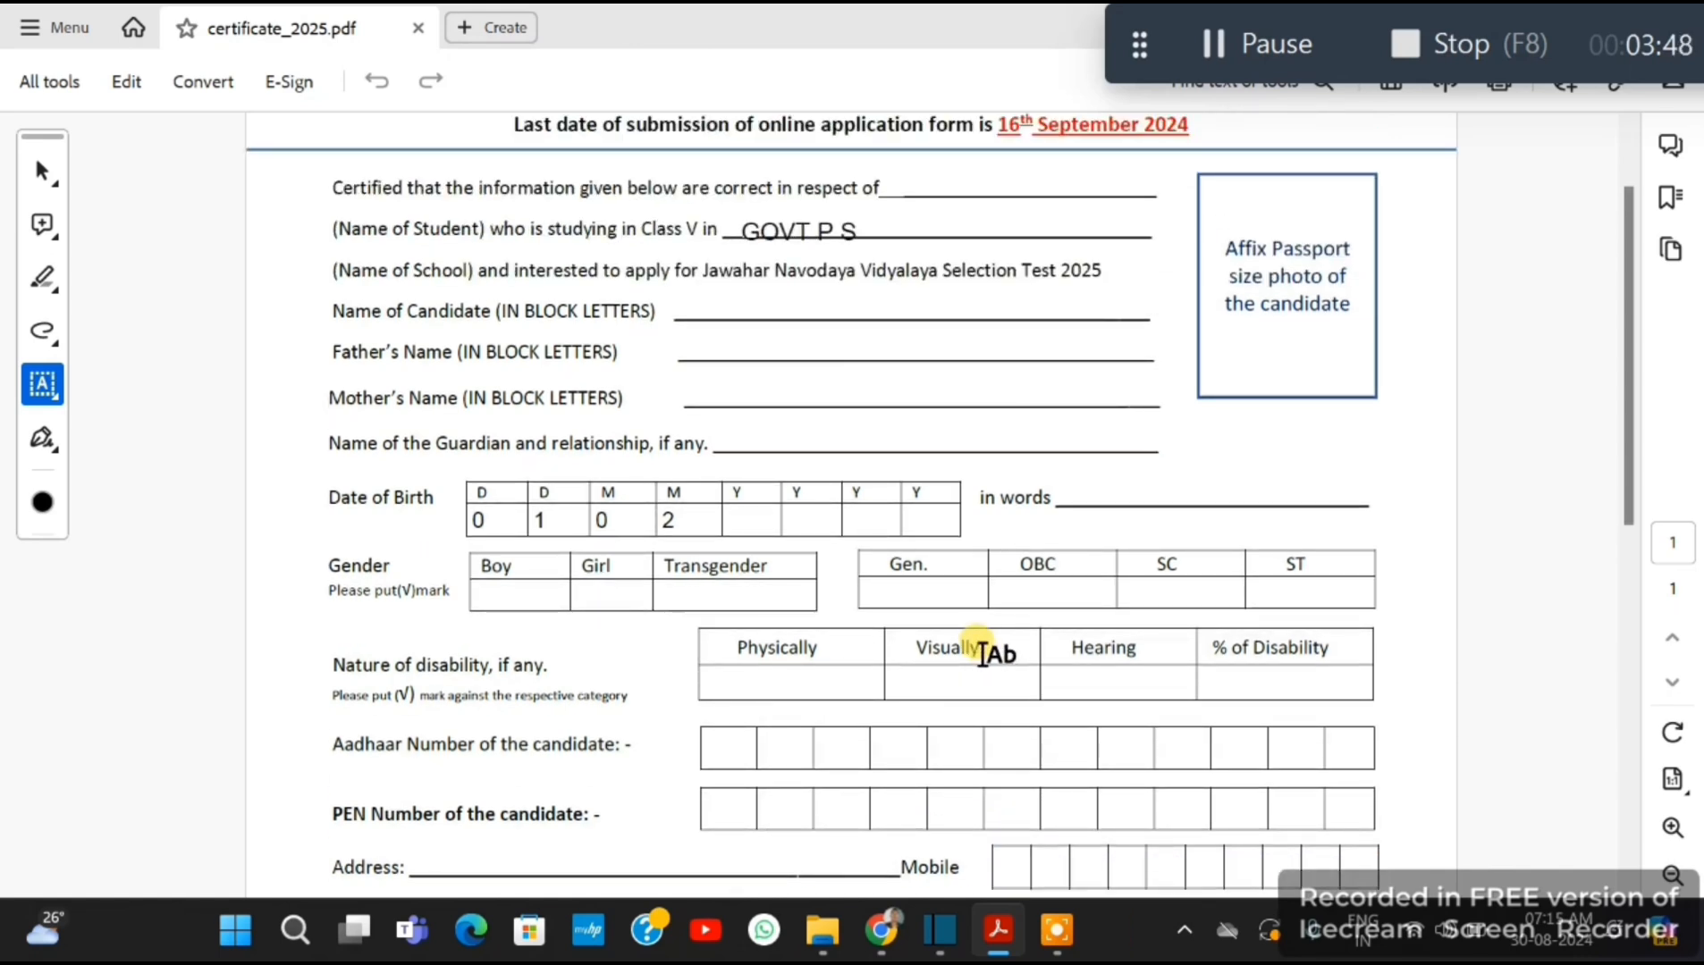
{"action": "scroll", "coordinate": [983, 654], "scroll_direction": "up", "scroll_amount": 2}
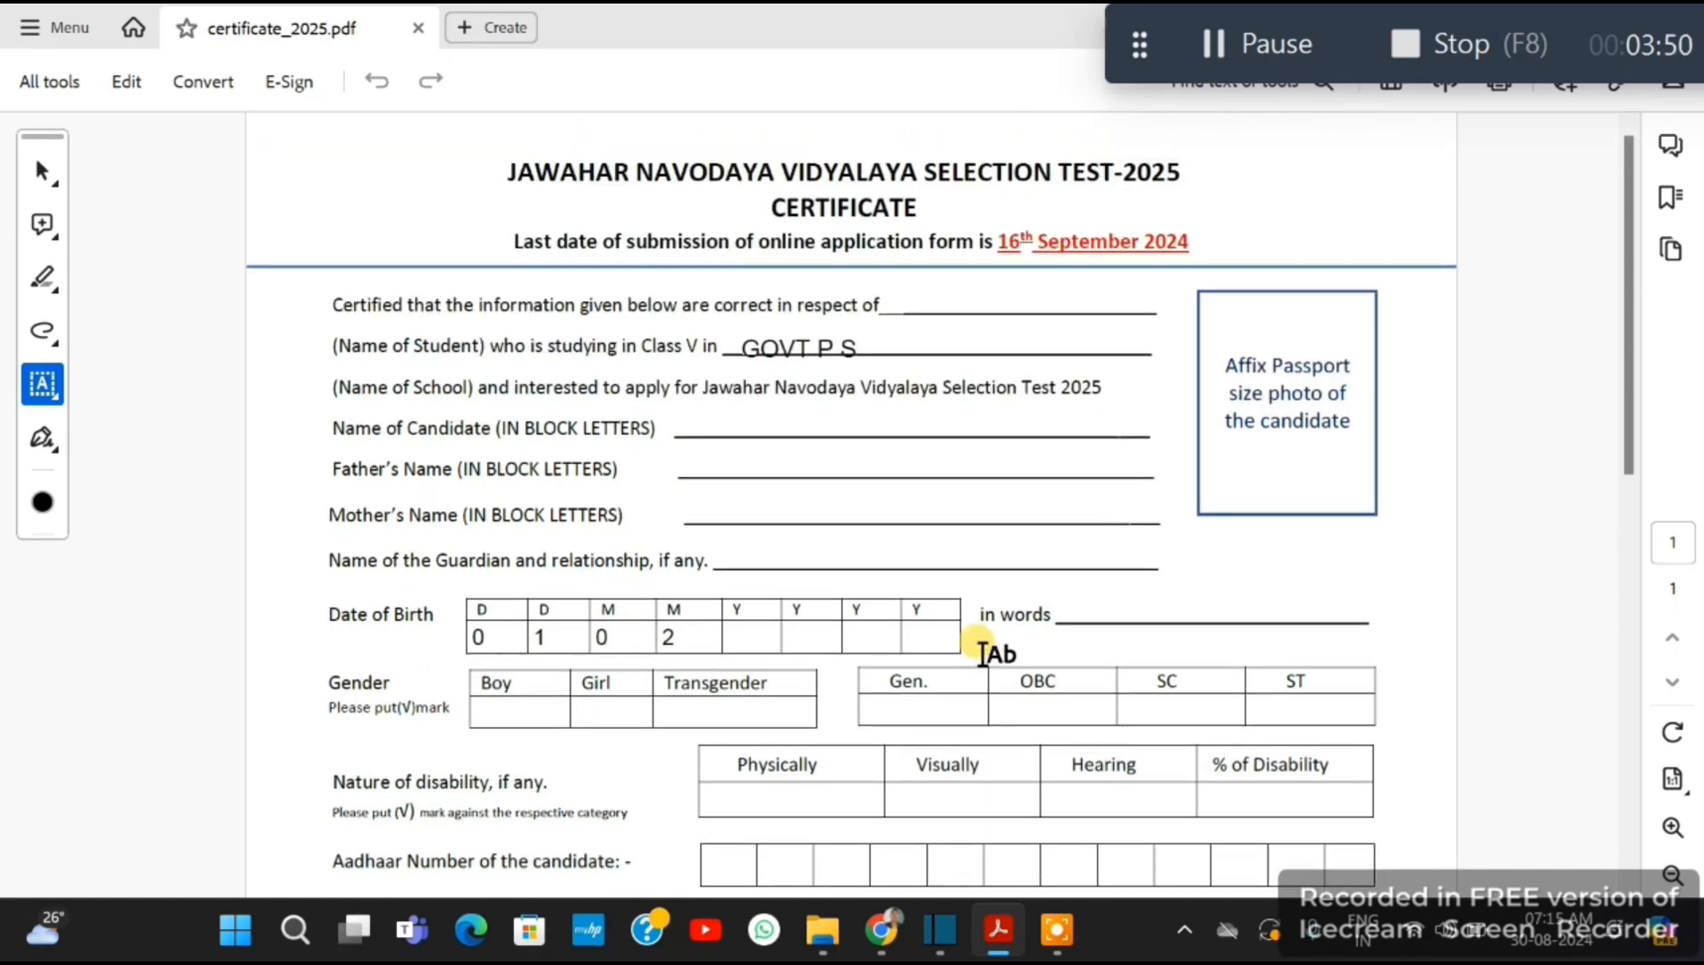